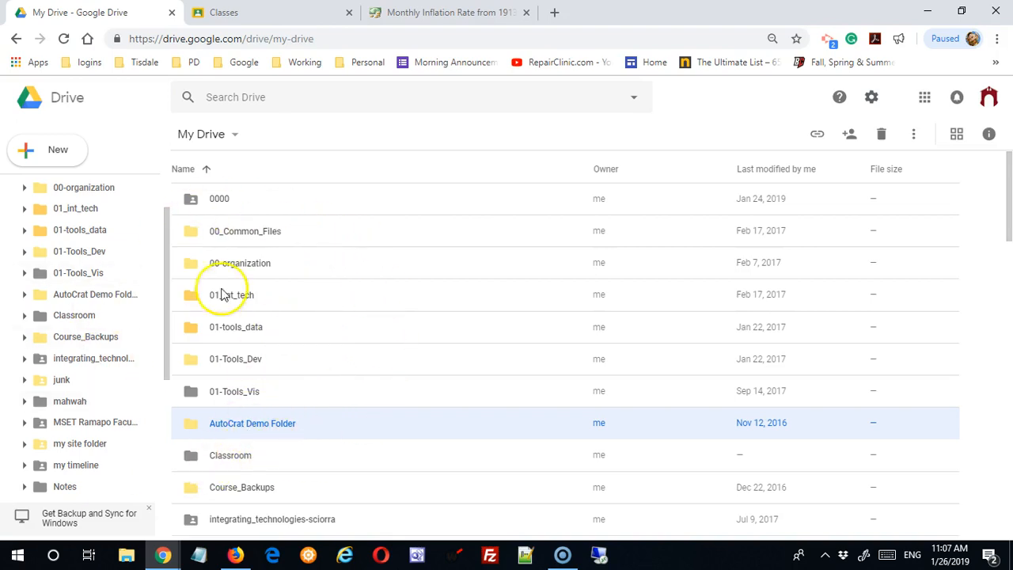
Create a blank Google Sheets spreadsheet from My Drive and view the empty grid out to its last column and last row.
click(61, 151)
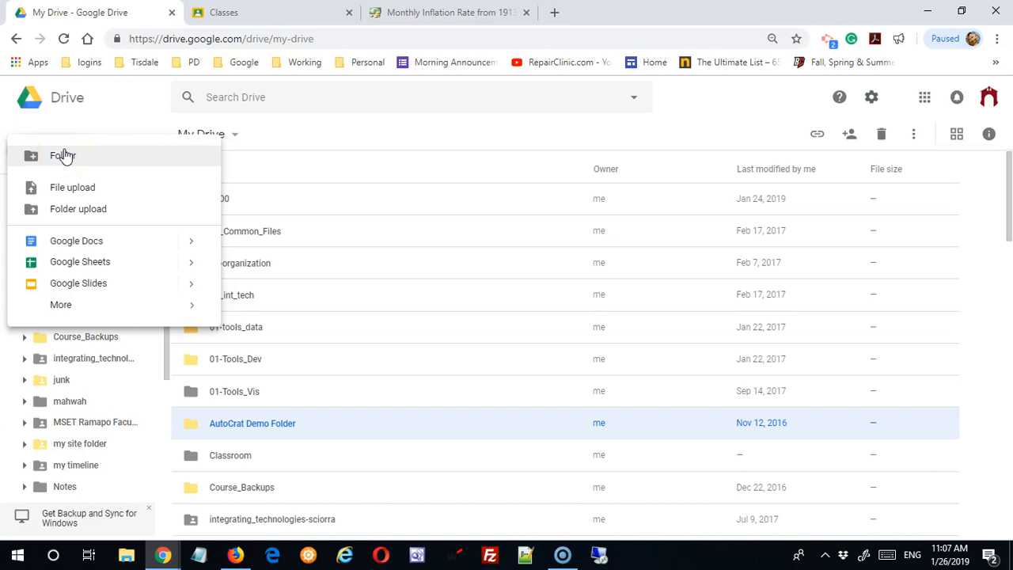
click(82, 265)
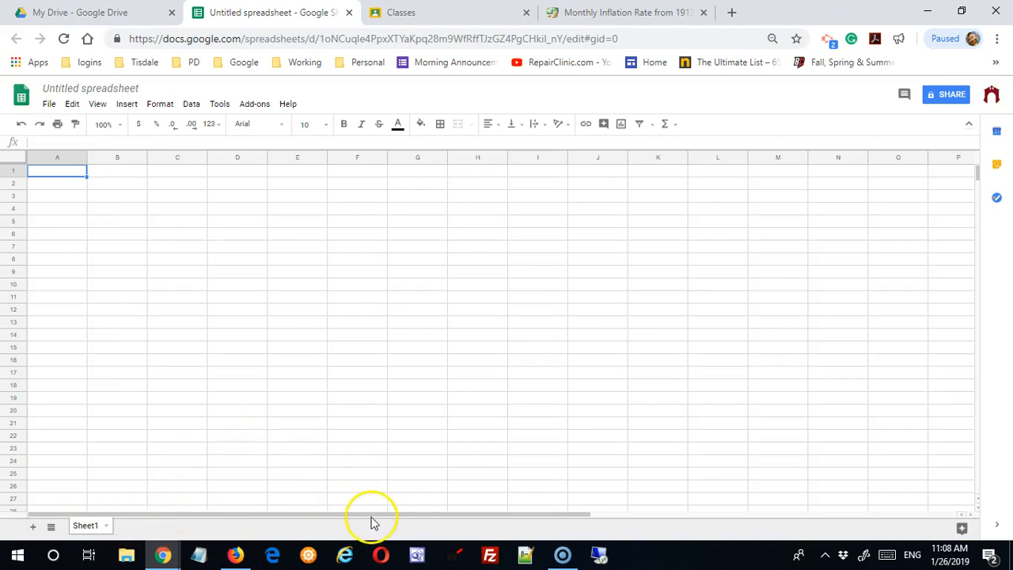
drag(381, 514, 836, 511)
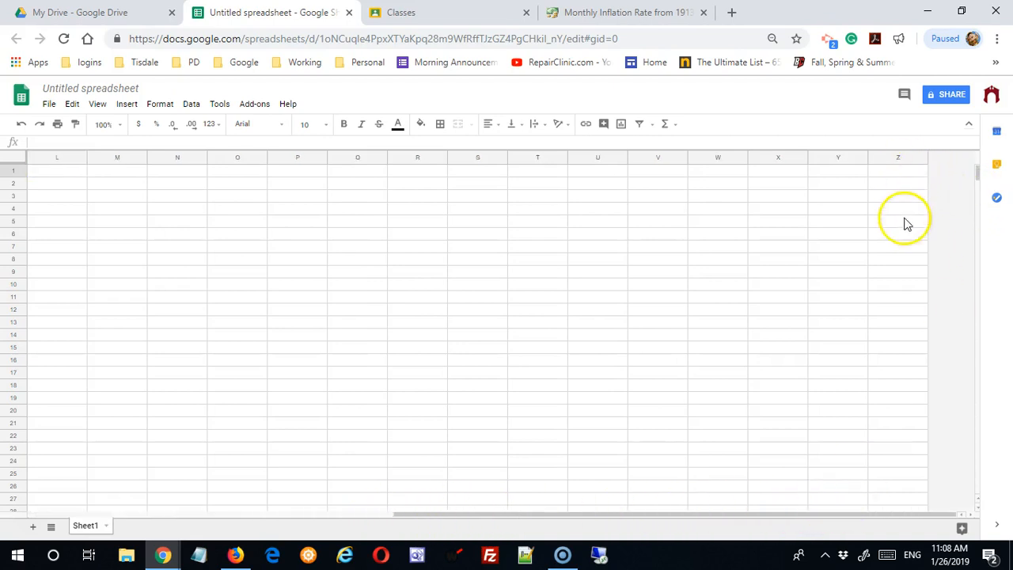
drag(863, 511, 379, 510)
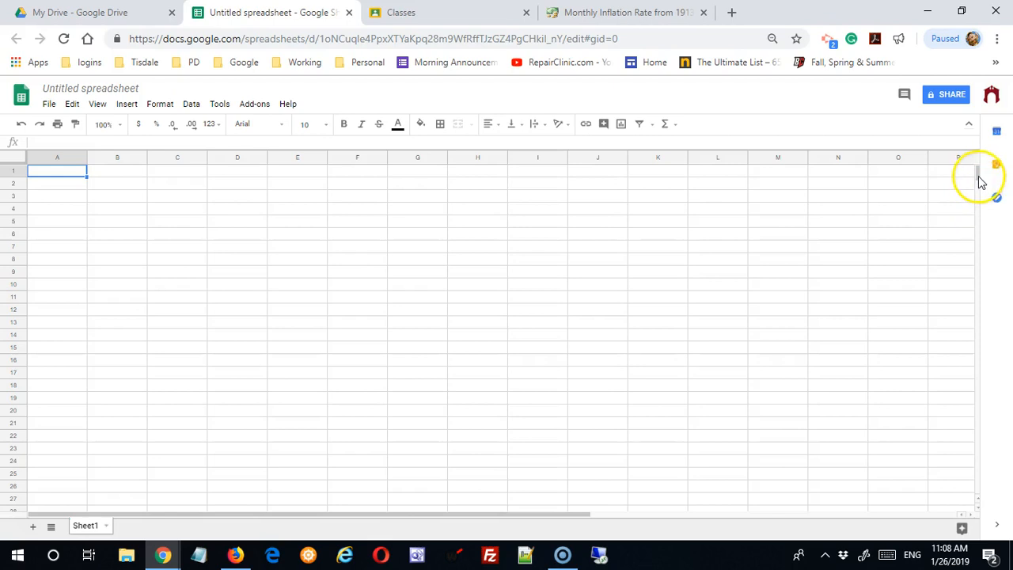
drag(978, 181, 985, 522)
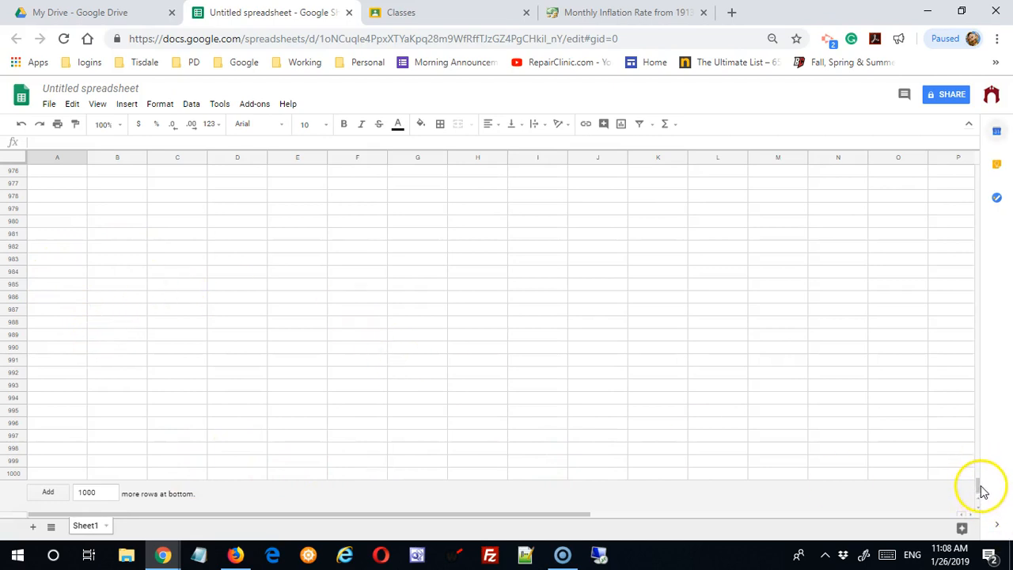
drag(979, 491, 981, 169)
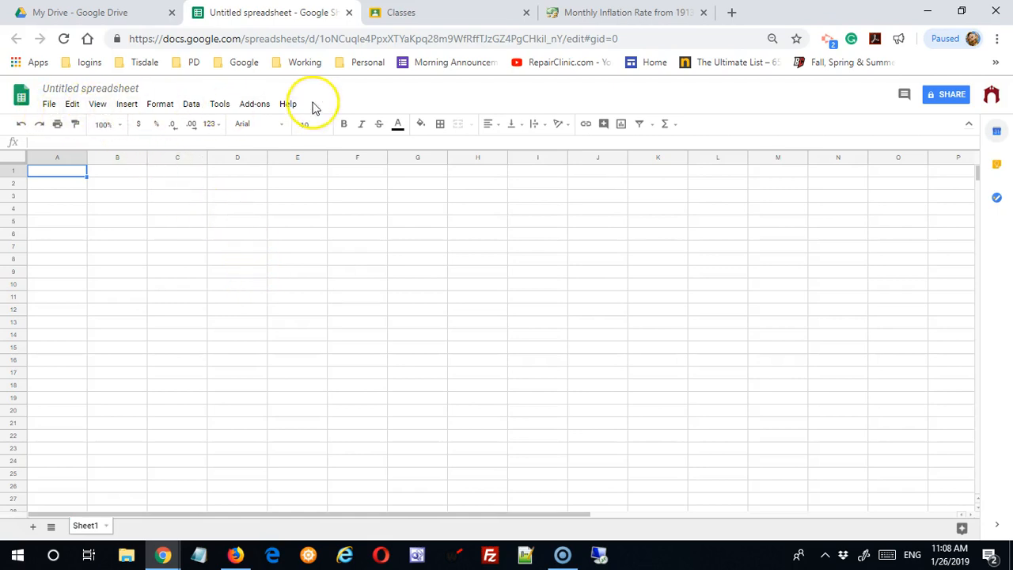
click(158, 108)
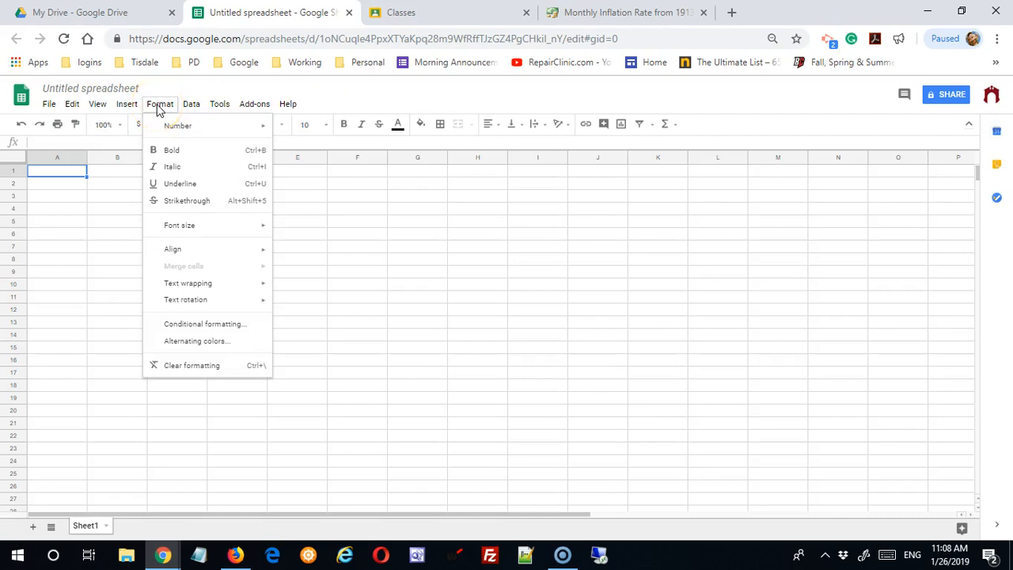
click(334, 222)
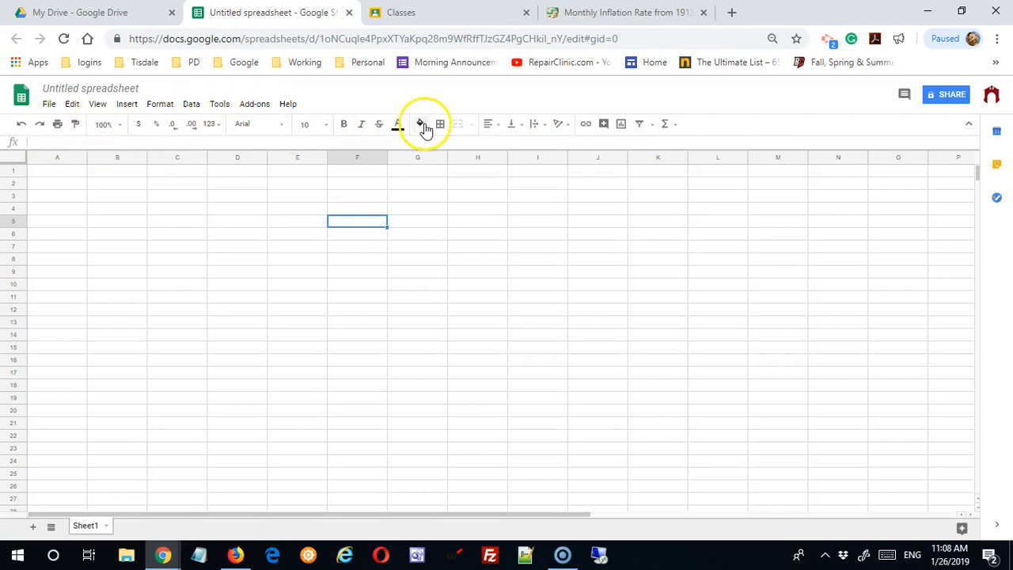
click(48, 108)
mouse_move(109, 106)
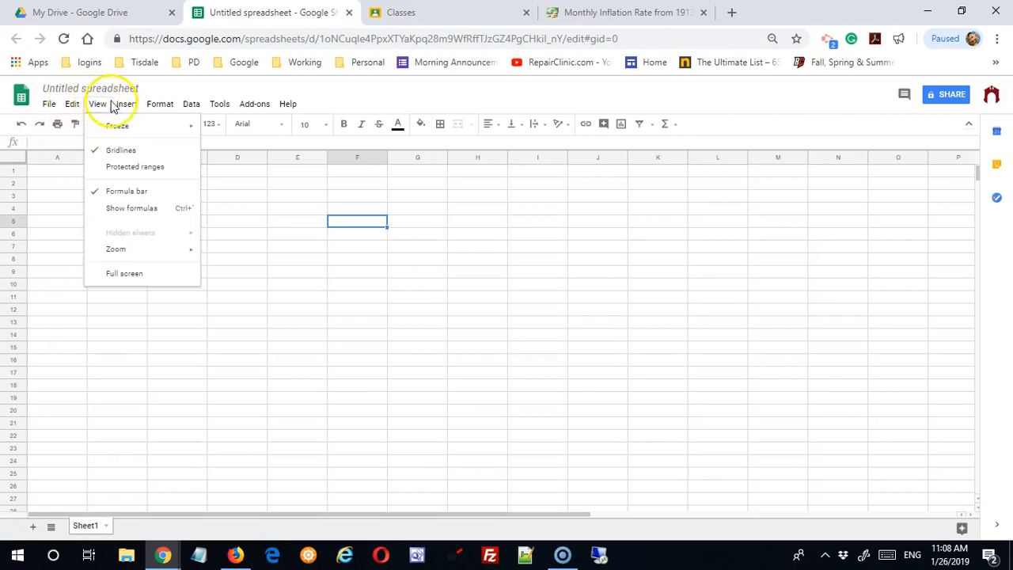
click(357, 374)
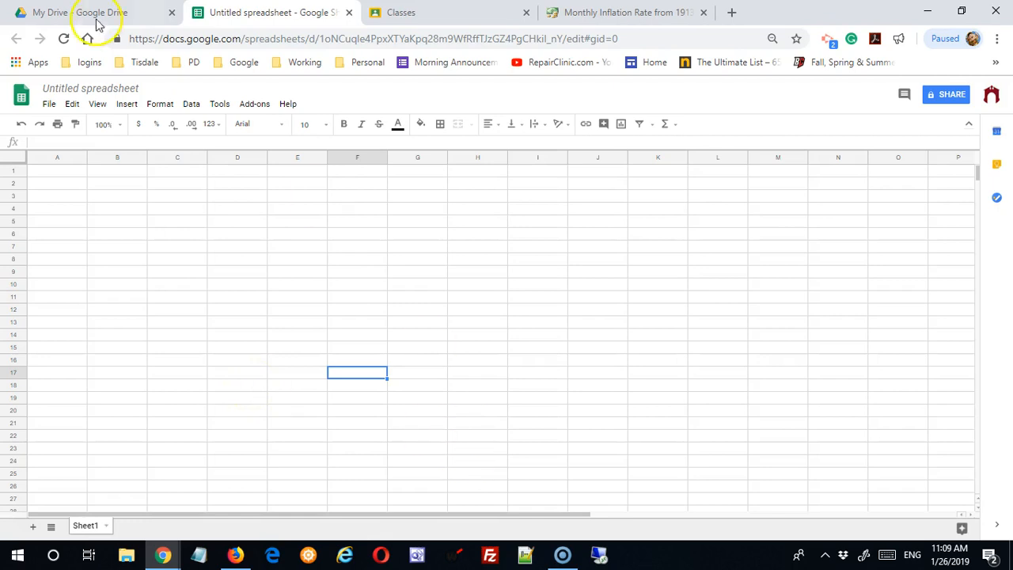
Open the Sheets home page from the untitled spreadsheet, close it and return to the My Drive file list without the find bar.
click(23, 96)
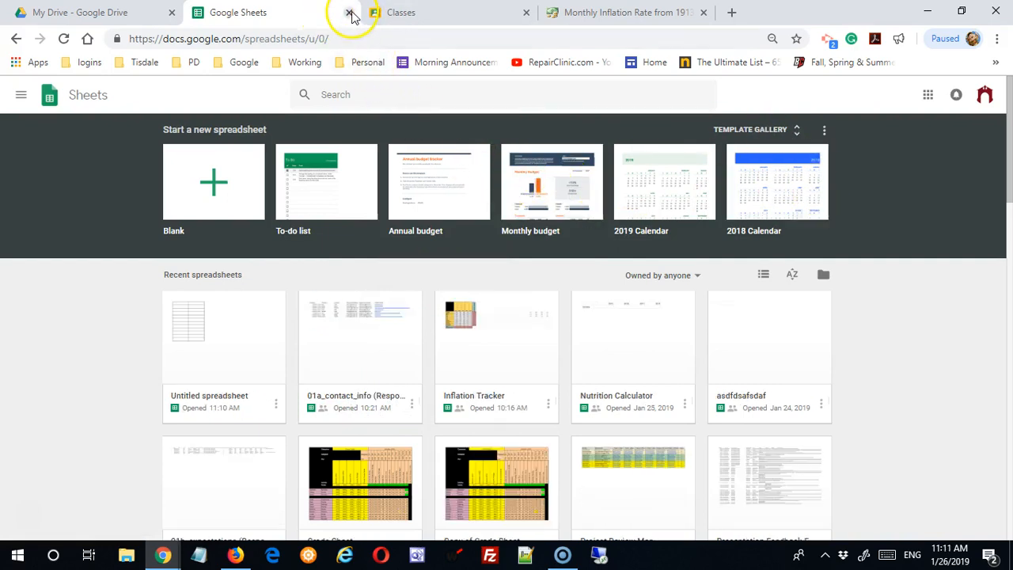
click(349, 13)
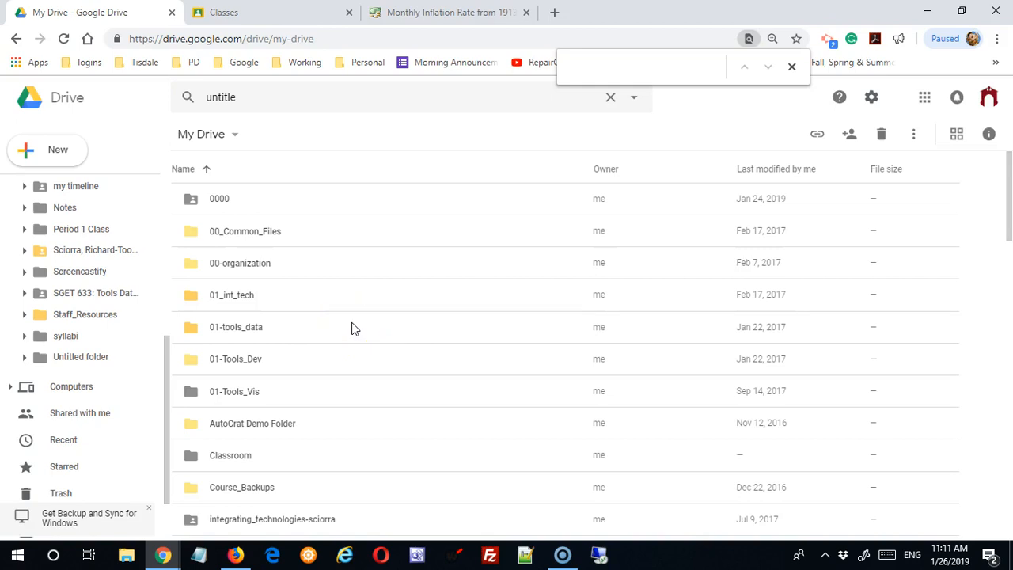
click(792, 68)
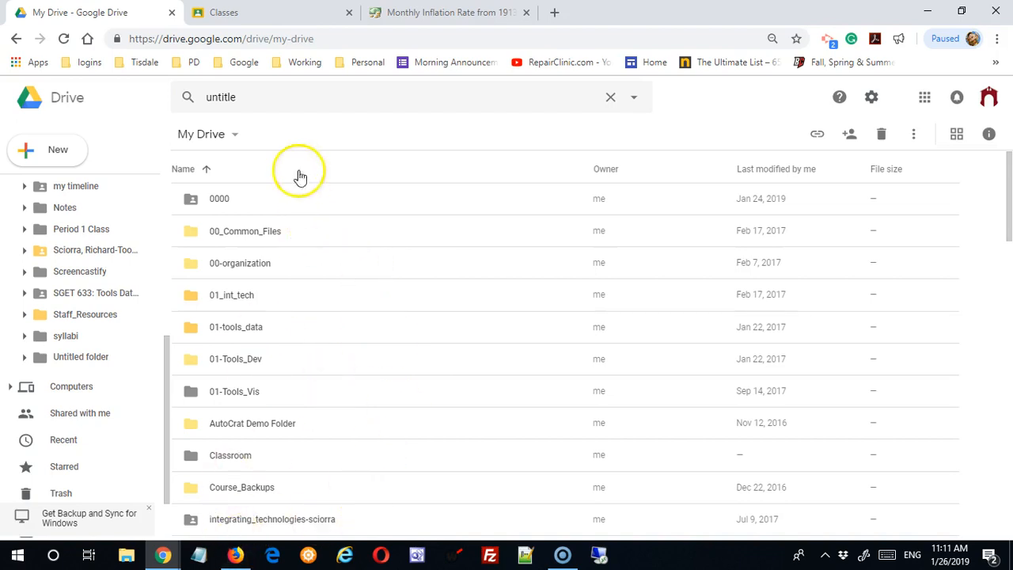
Open the Week 1 folder inside Classroom, SGET 633 Tools Data.
click(214, 459)
double_click(213, 458)
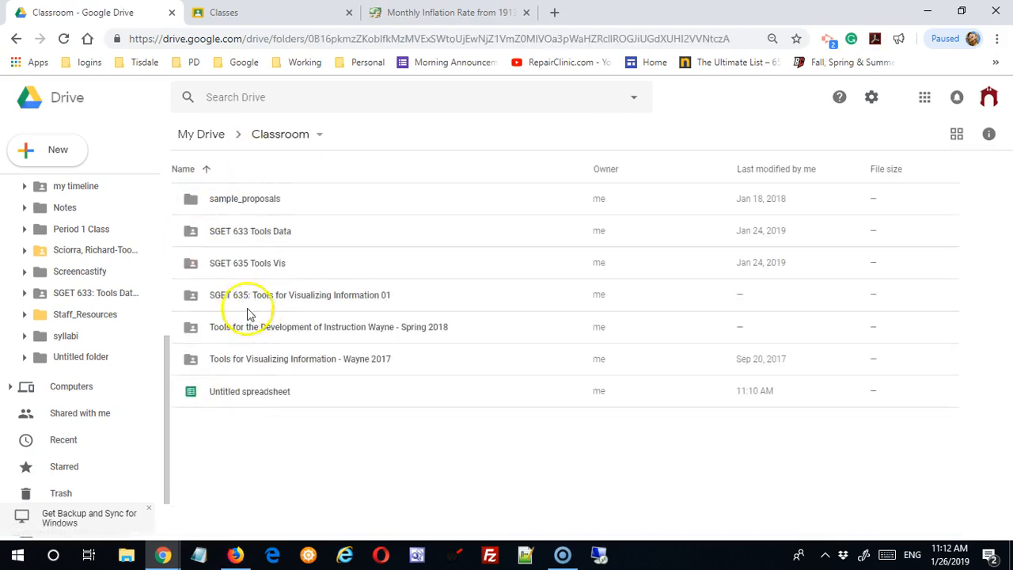
double_click(232, 236)
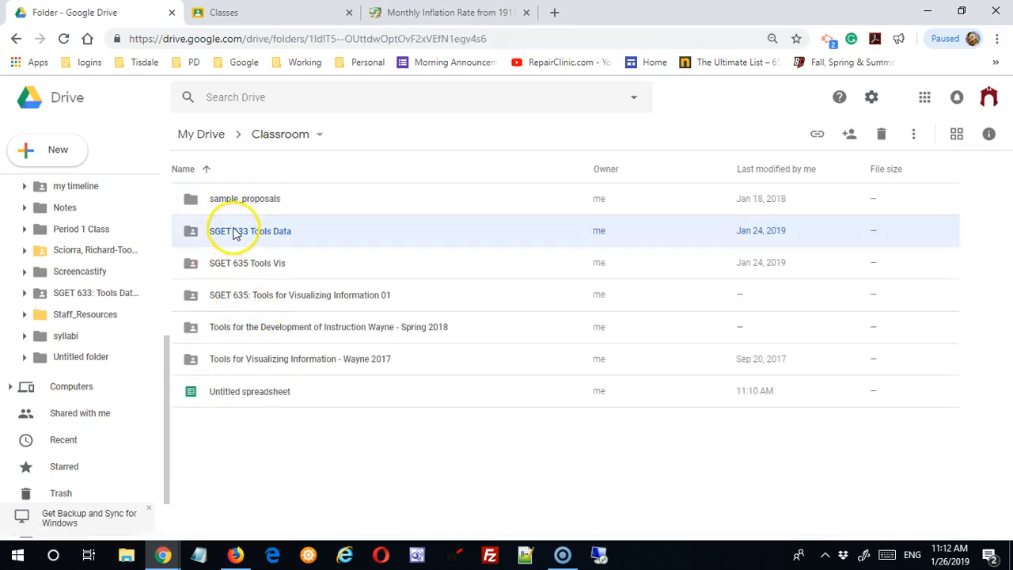
double_click(226, 262)
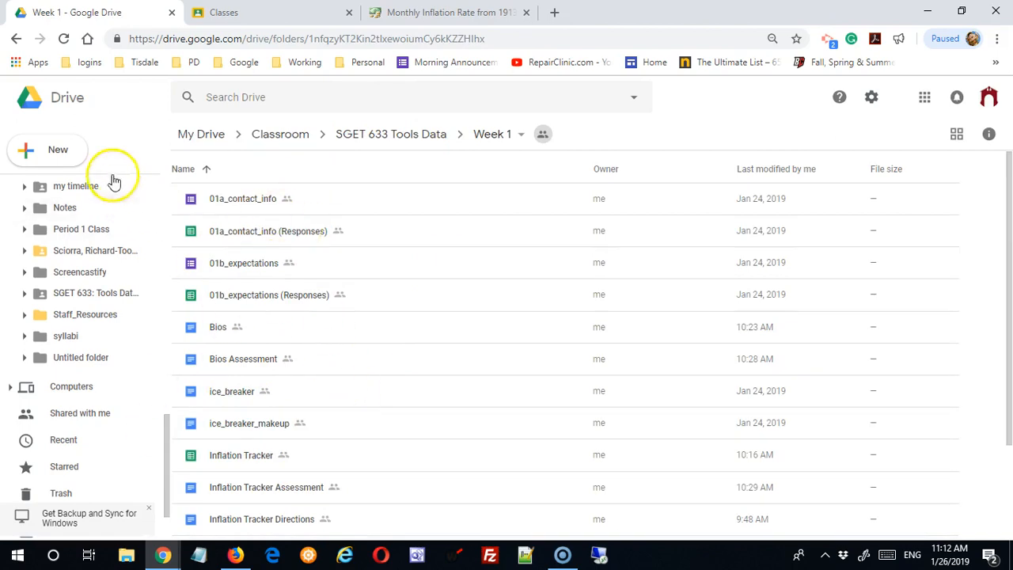
Create a blank Google Sheets spreadsheet in the shared Week 1 folder, accepting the folder's sharing permissions.
click(55, 150)
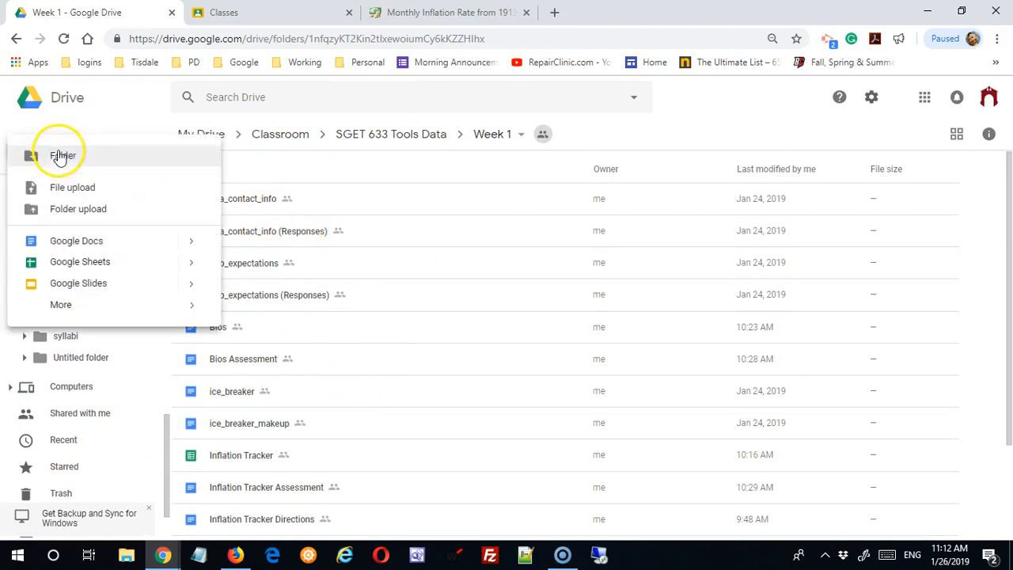
click(79, 263)
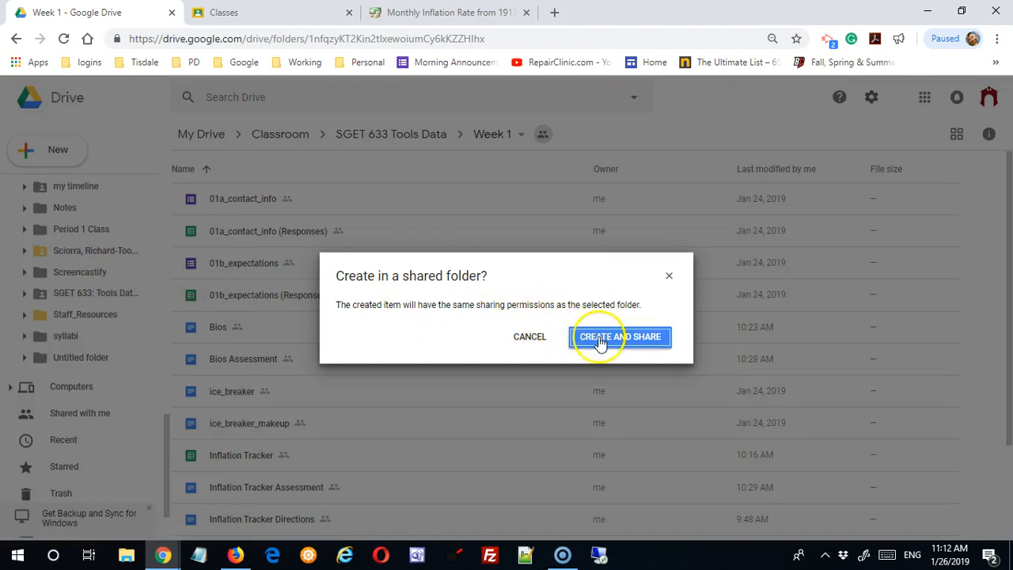
click(599, 341)
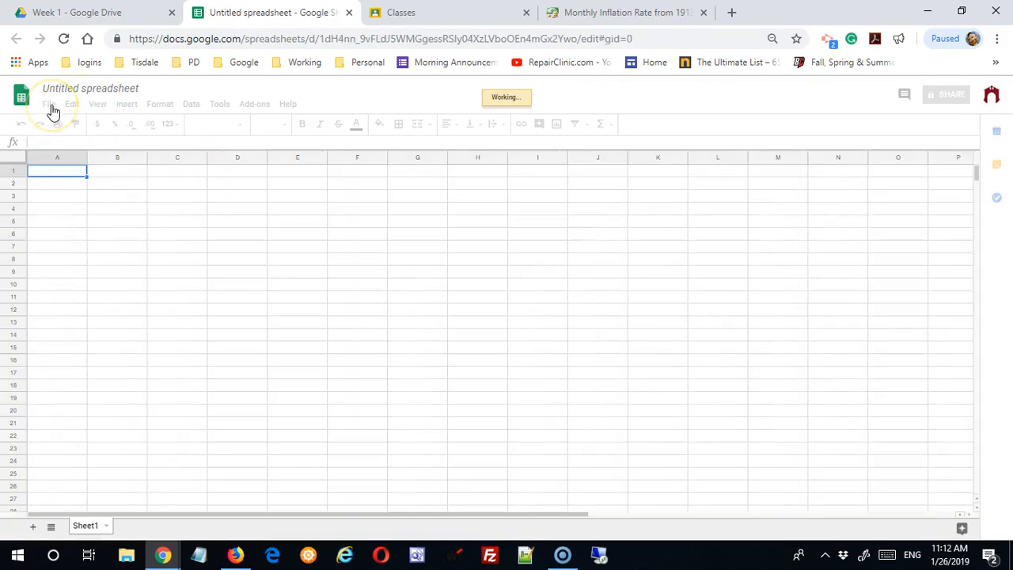
Rename the new spreadsheet as Excel Tutorial #1.
click(108, 90)
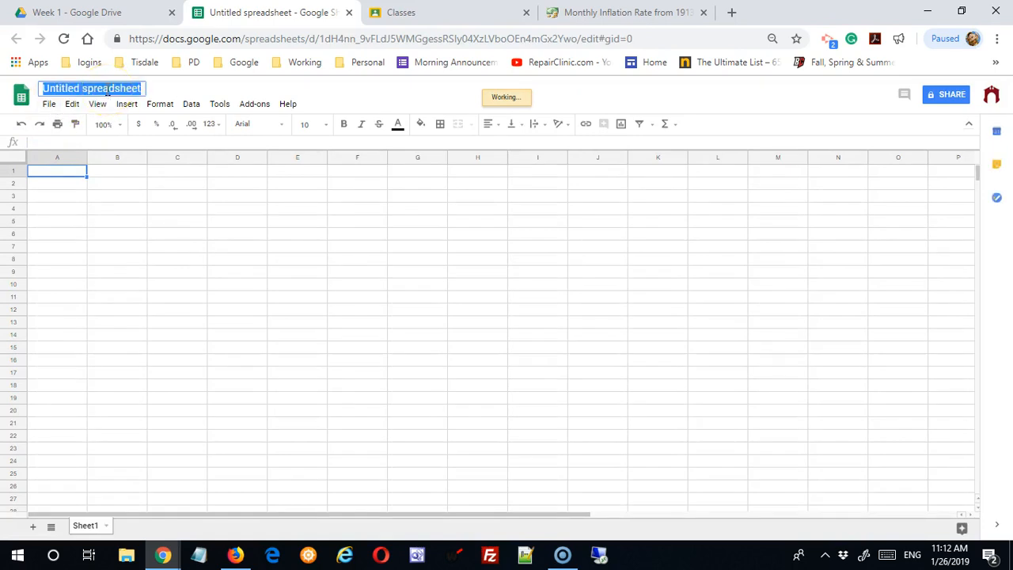
text(Exc)
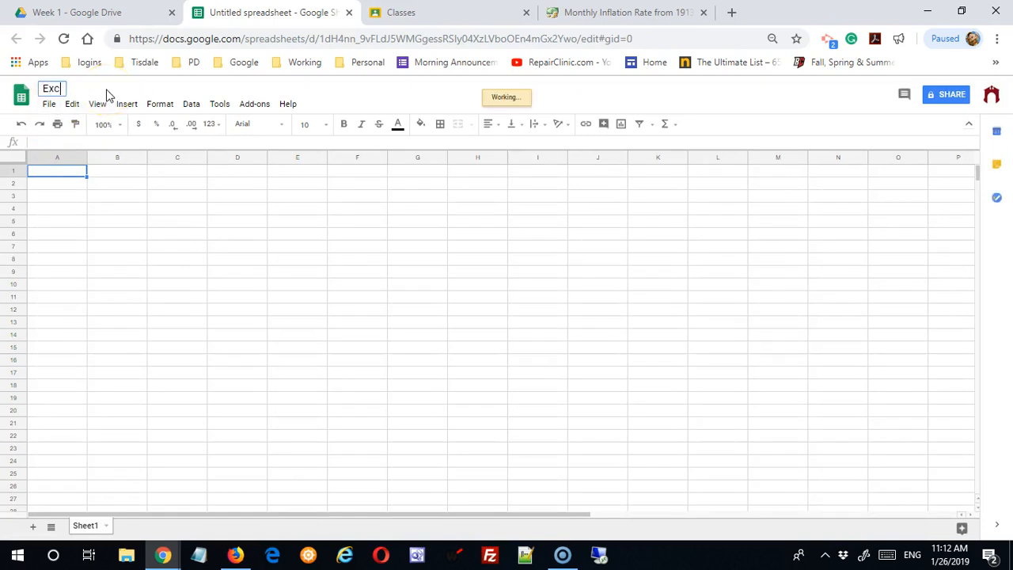
text(el Tutorial #1)
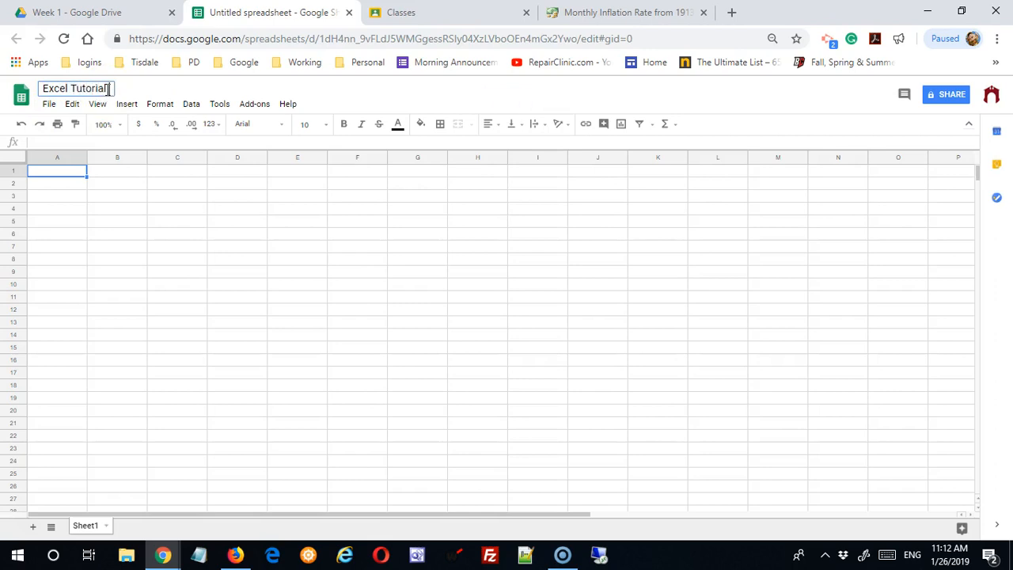
click(254, 361)
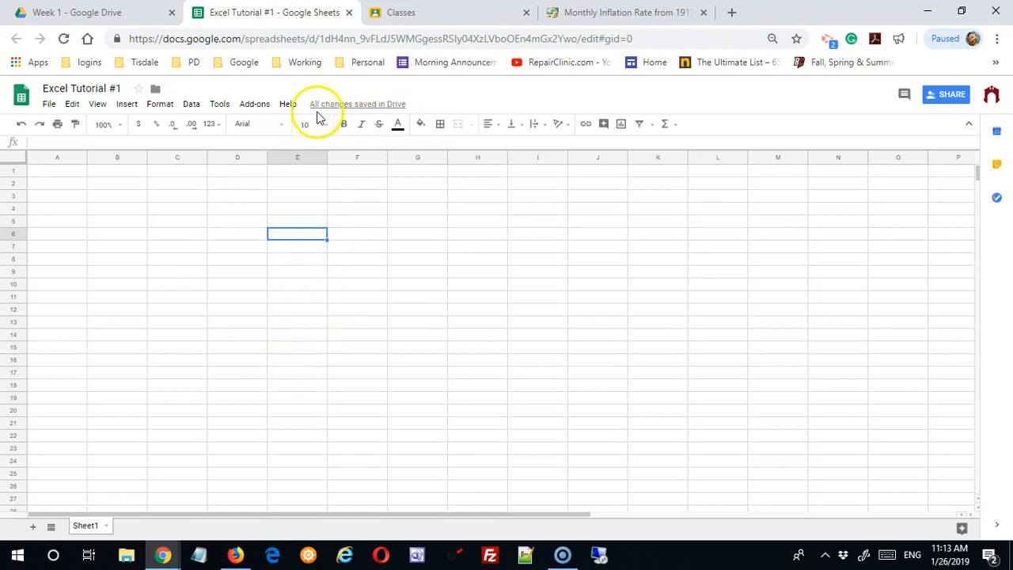
Star the spreadsheet and remove the star again.
click(137, 92)
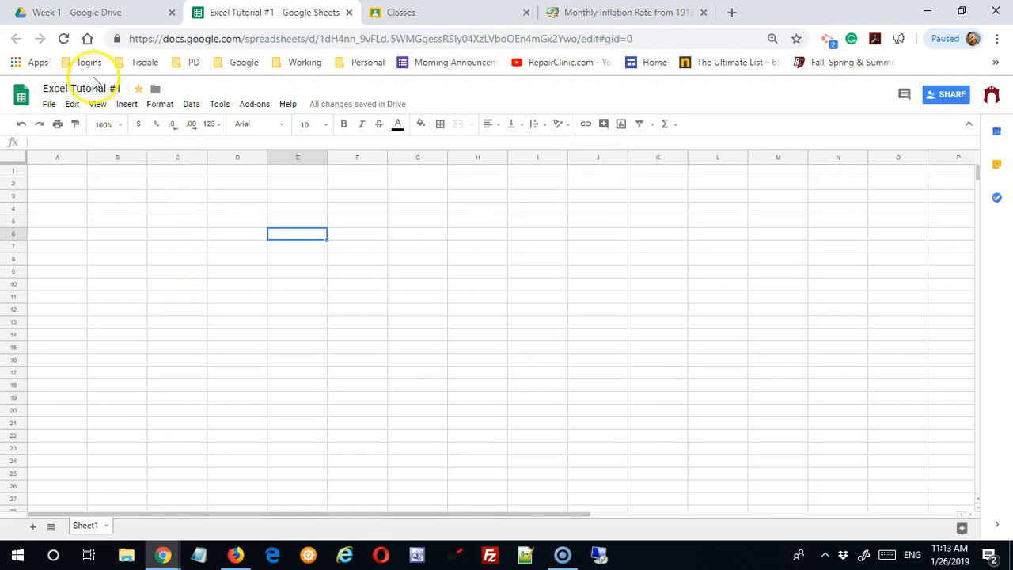
click(138, 88)
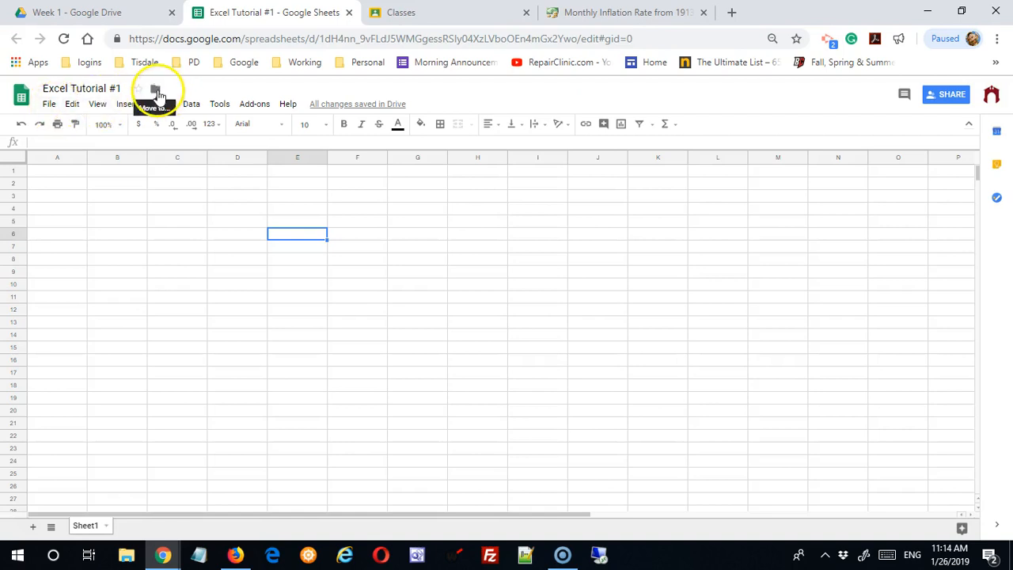
Start moving the spreadsheet and browse the destination folders up to Classroom and down through SGET 633 Tools Data to Week 10.
click(156, 91)
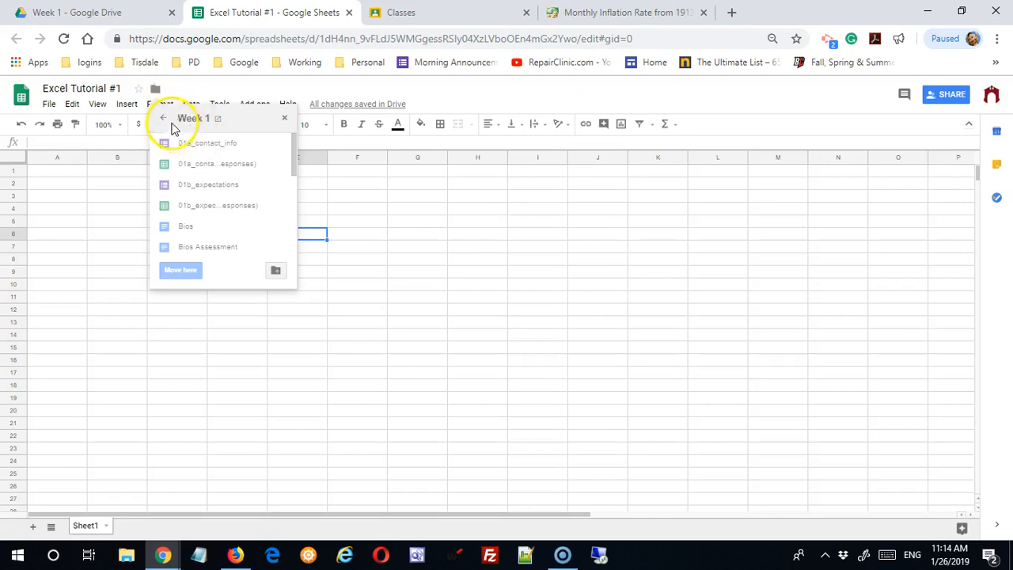
click(164, 120)
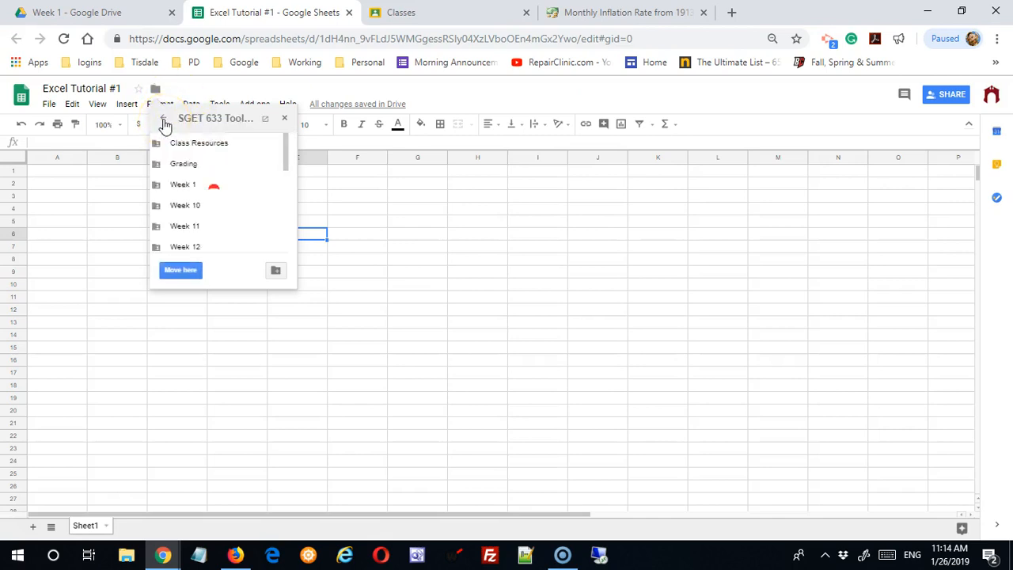
click(163, 120)
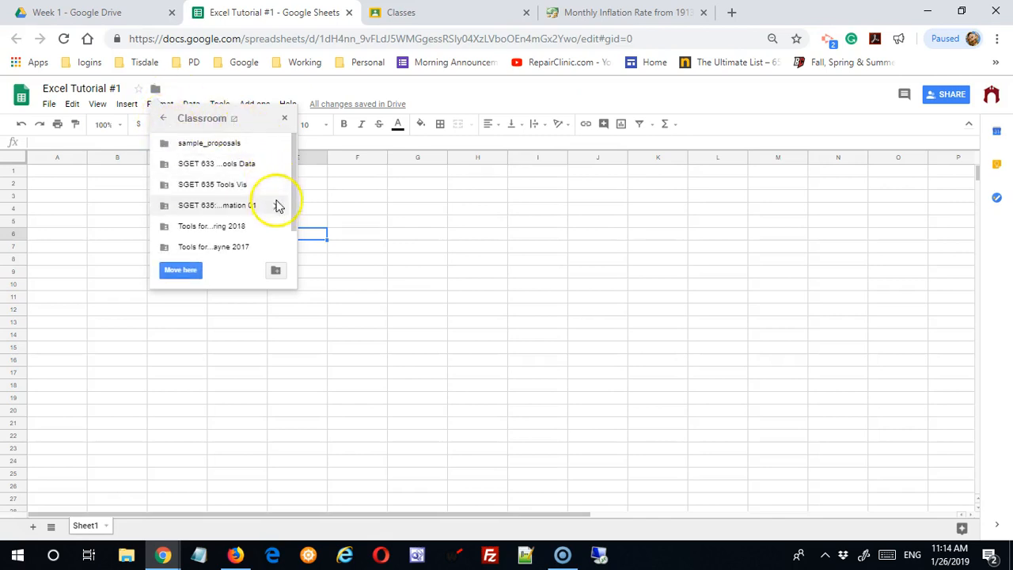
click(273, 169)
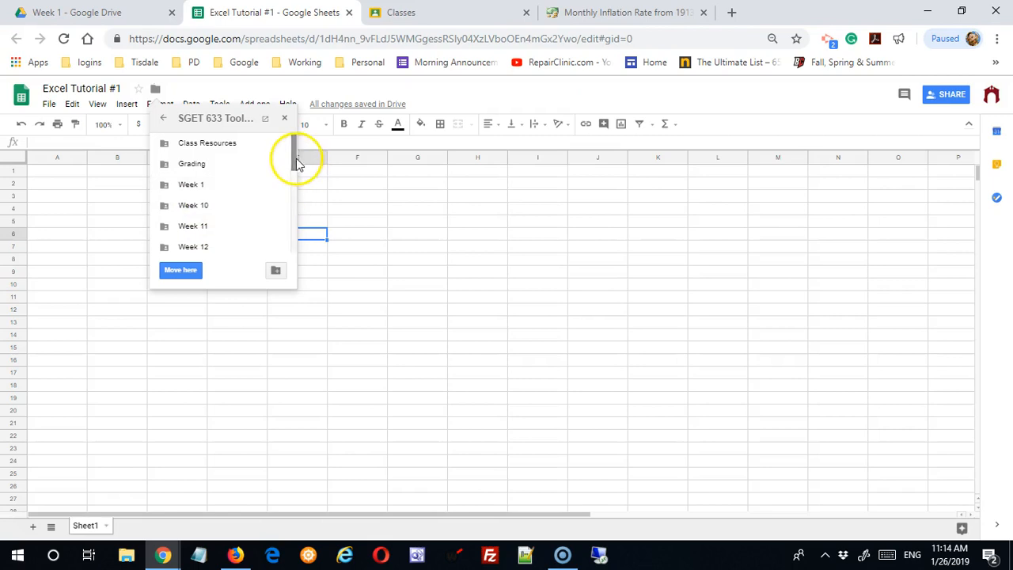
click(218, 207)
click(274, 207)
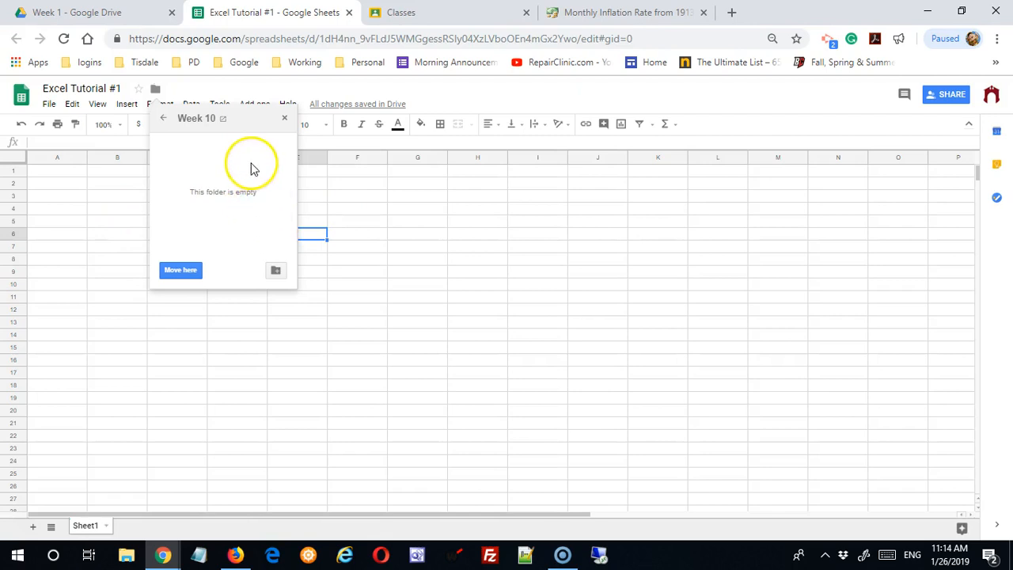
Create a folder named Demos in Week 10 and move the spreadsheet into it, accepting the change in sharing access.
click(277, 271)
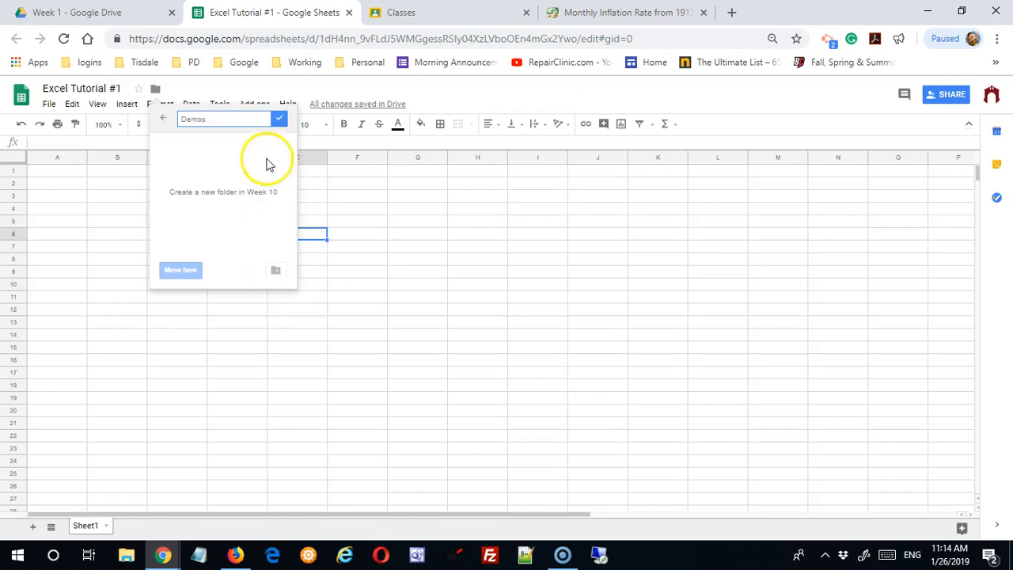
click(278, 119)
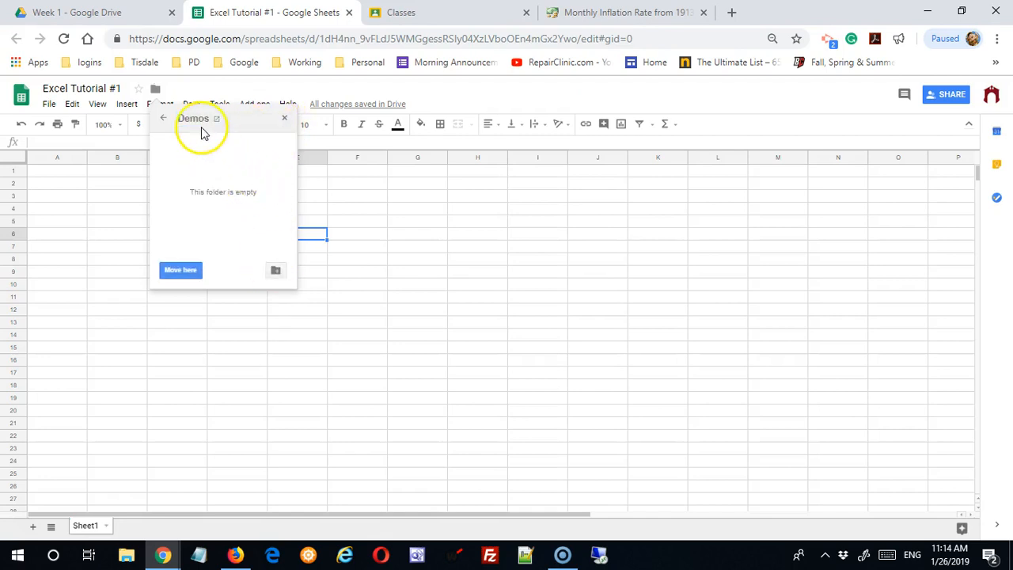
click(182, 270)
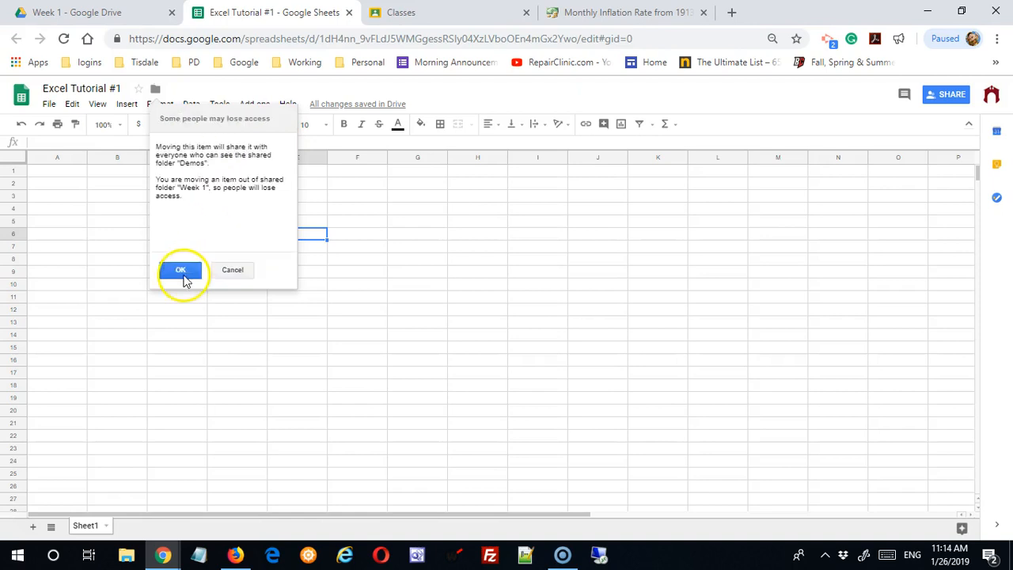
click(178, 271)
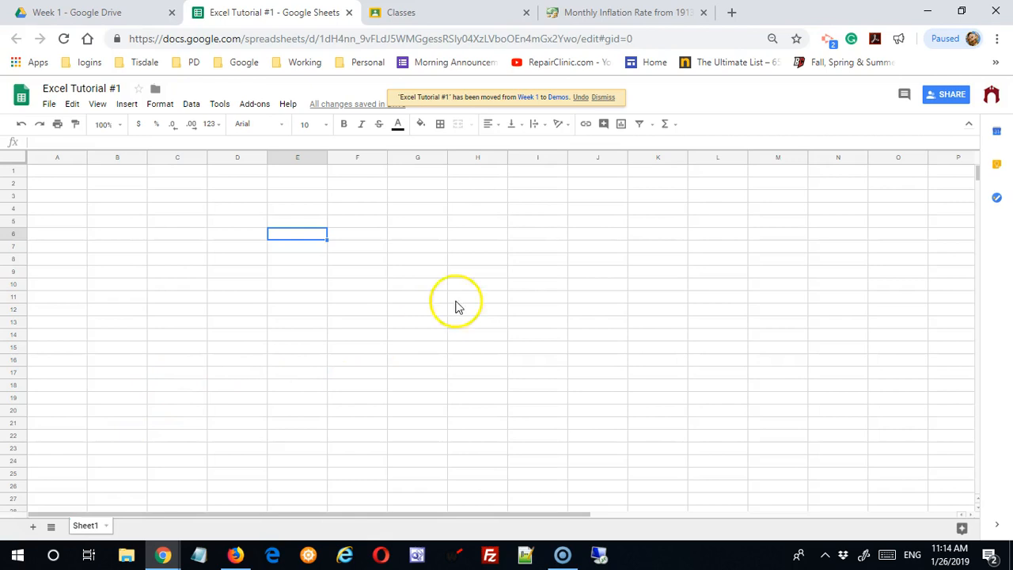
click(528, 259)
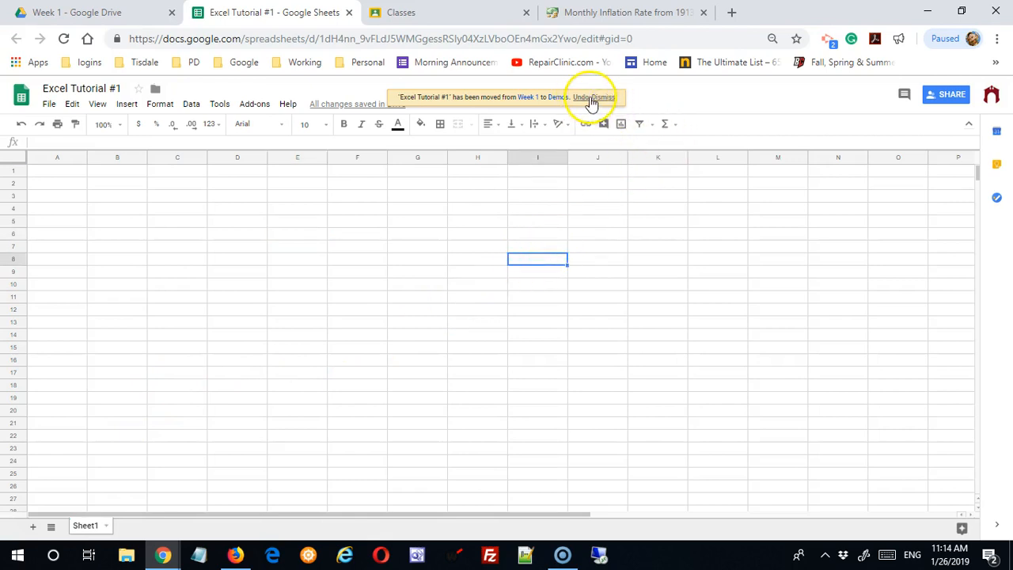
Dismiss the notice about the spreadsheet's move from Week 1 to Demos.
click(650, 183)
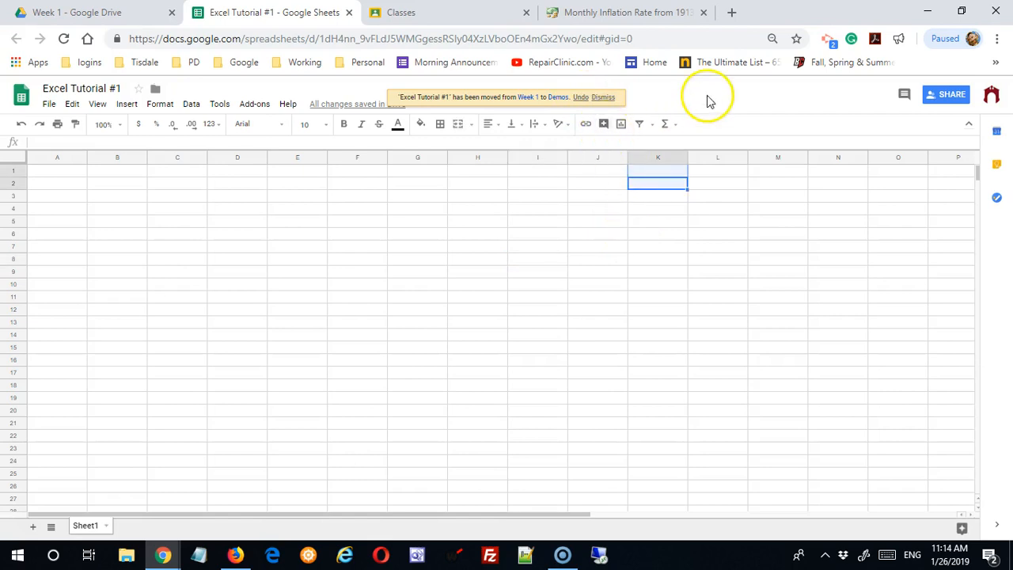
click(606, 99)
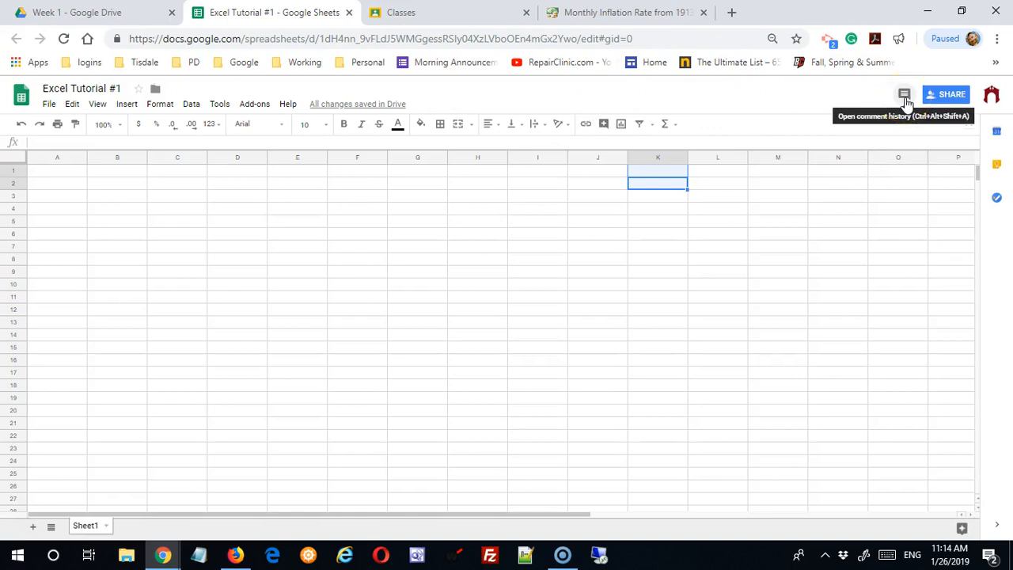
click(655, 223)
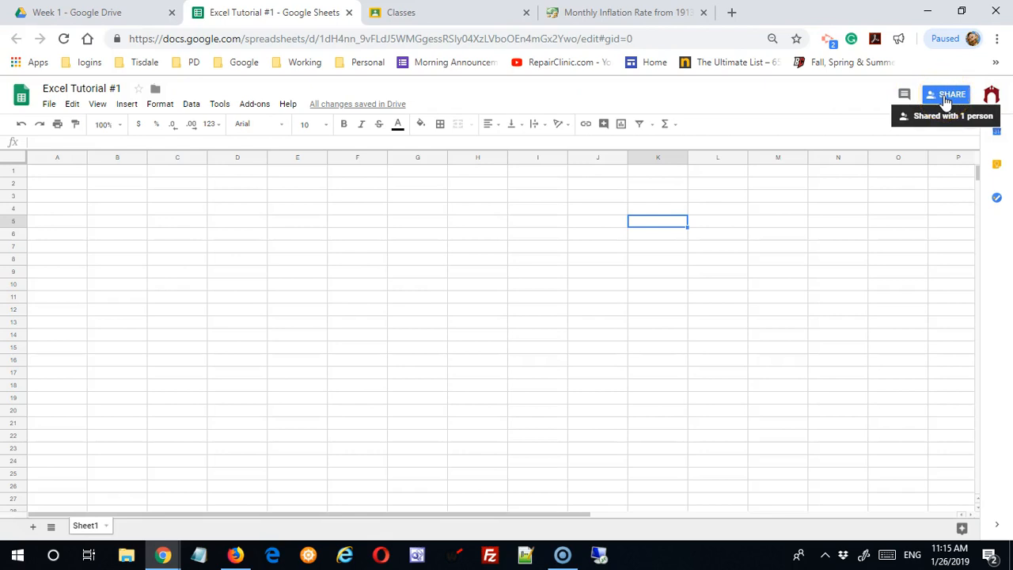
click(992, 96)
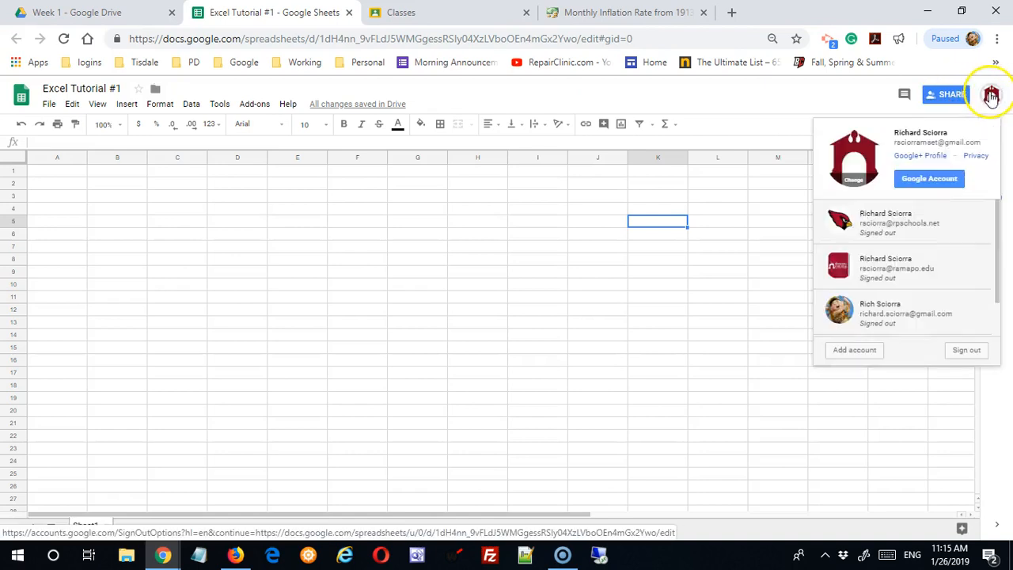
click(992, 100)
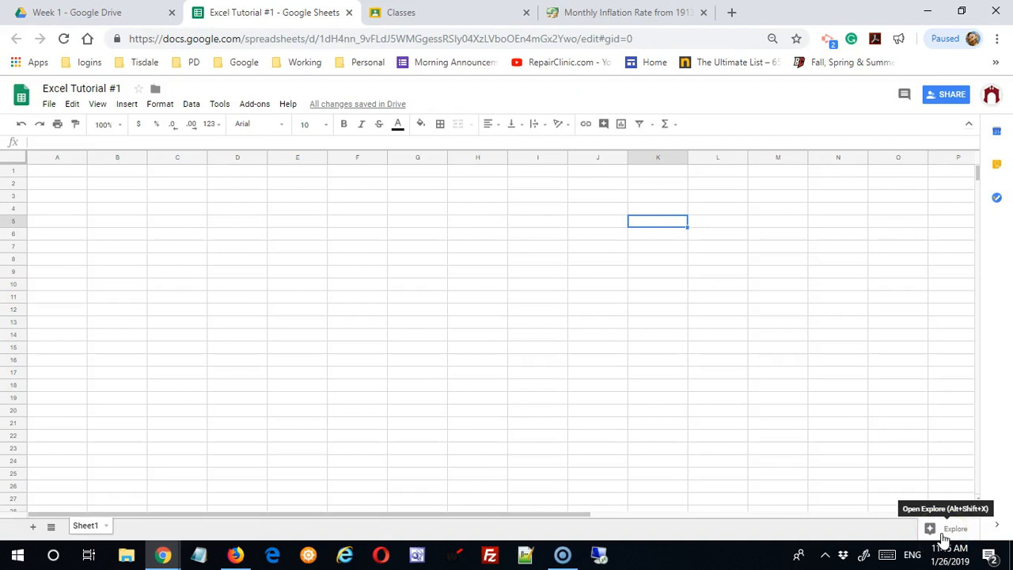
click(391, 346)
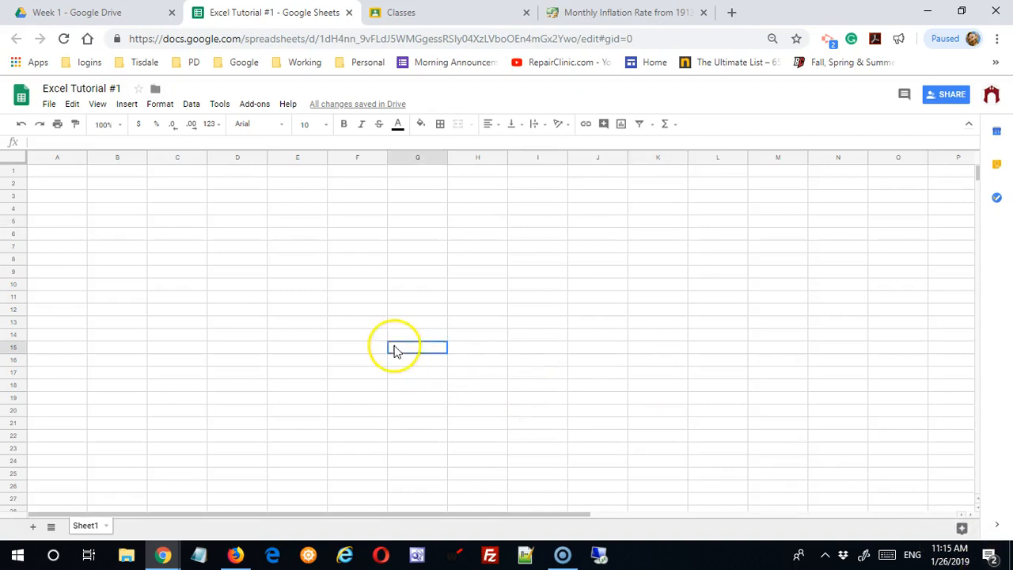
right_click(99, 530)
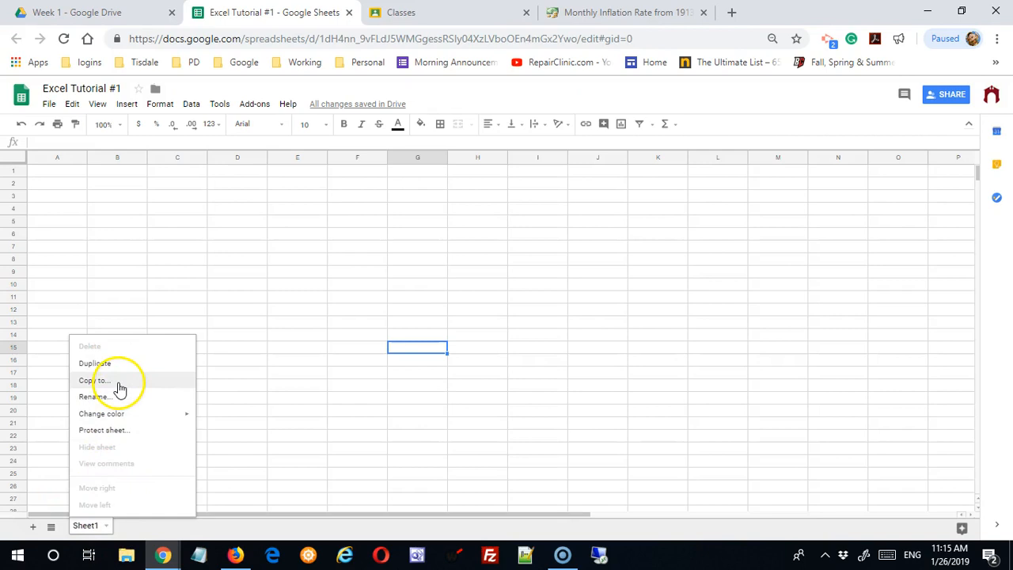
drag(280, 445, 276, 439)
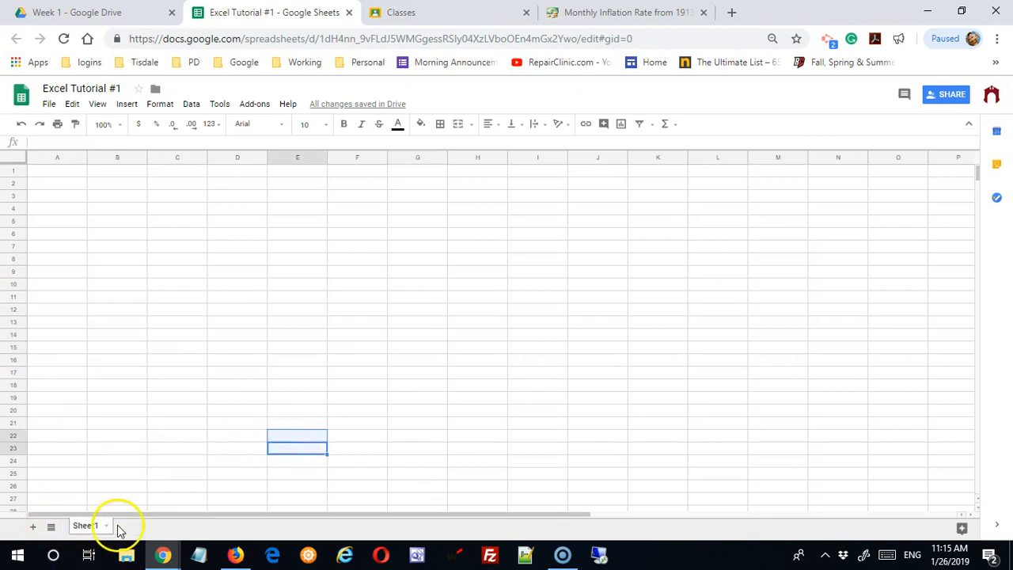
Add a second sheet to the spreadsheet and look across its columns as far as Z and back.
click(34, 535)
click(136, 528)
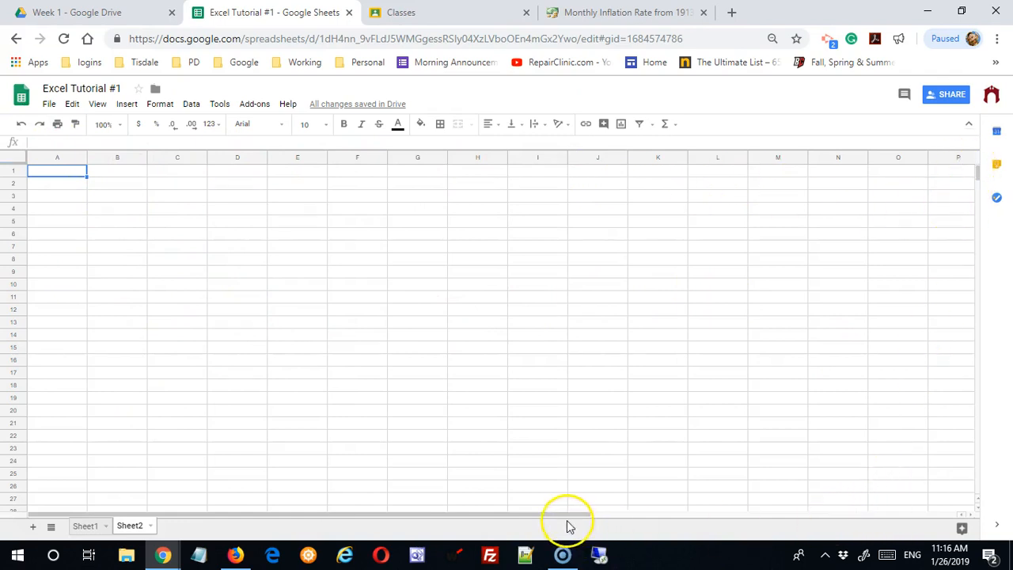
drag(566, 518, 983, 520)
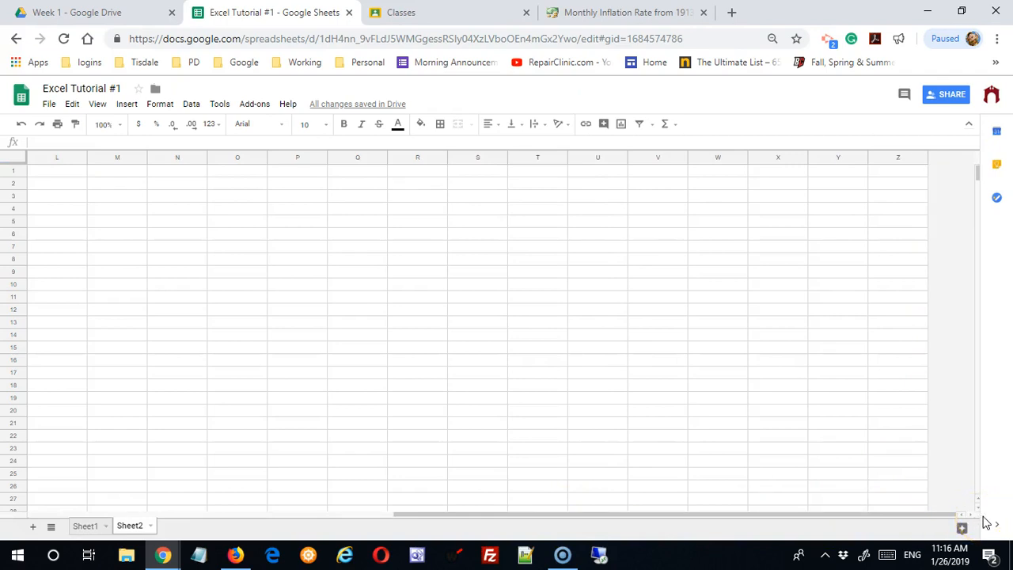
drag(949, 516, 435, 497)
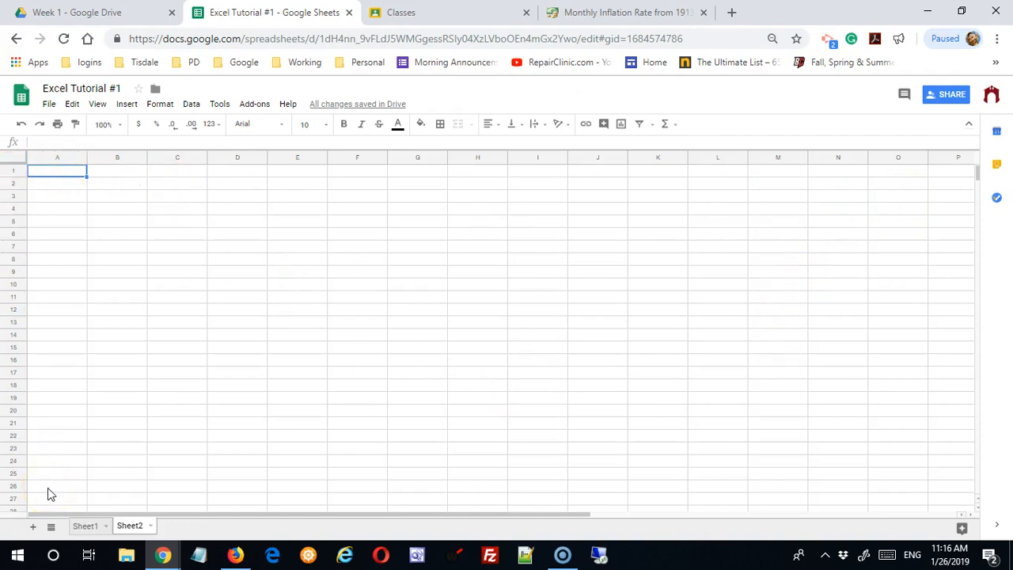
Switch back and forth between Sheet1 and Sheet2, ending on Sheet2.
click(83, 526)
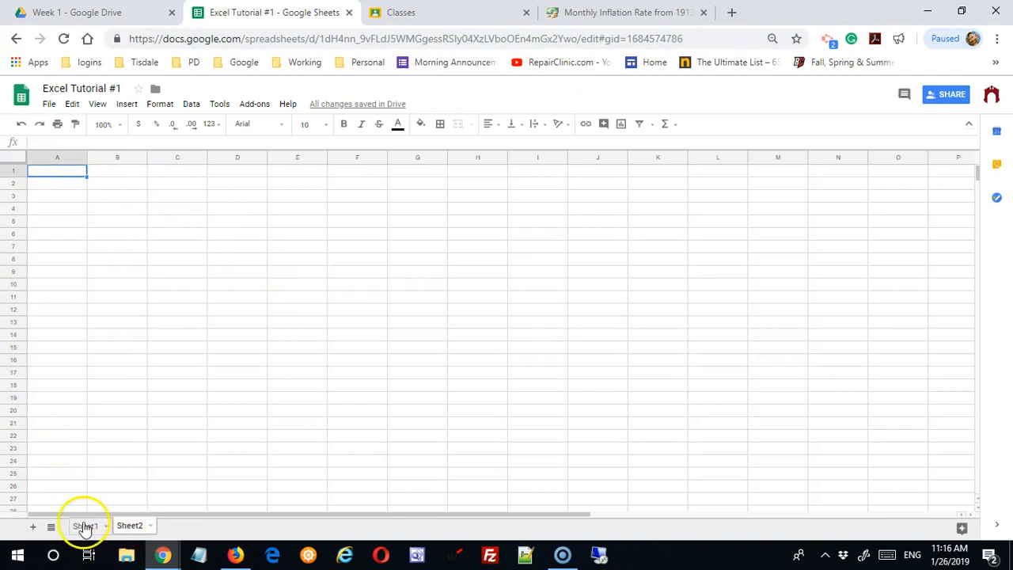
click(129, 526)
click(89, 529)
click(130, 527)
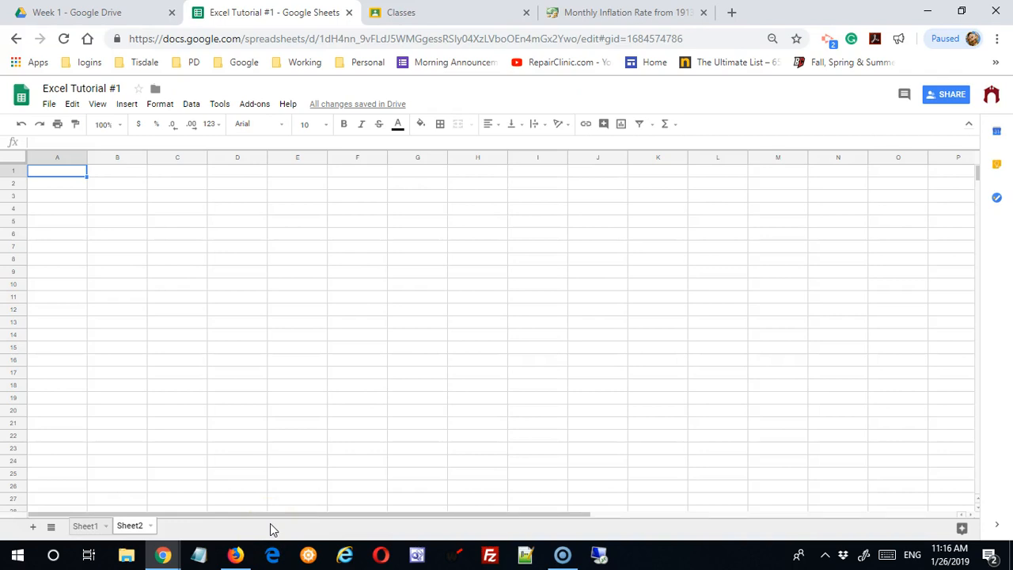
click(85, 526)
click(129, 527)
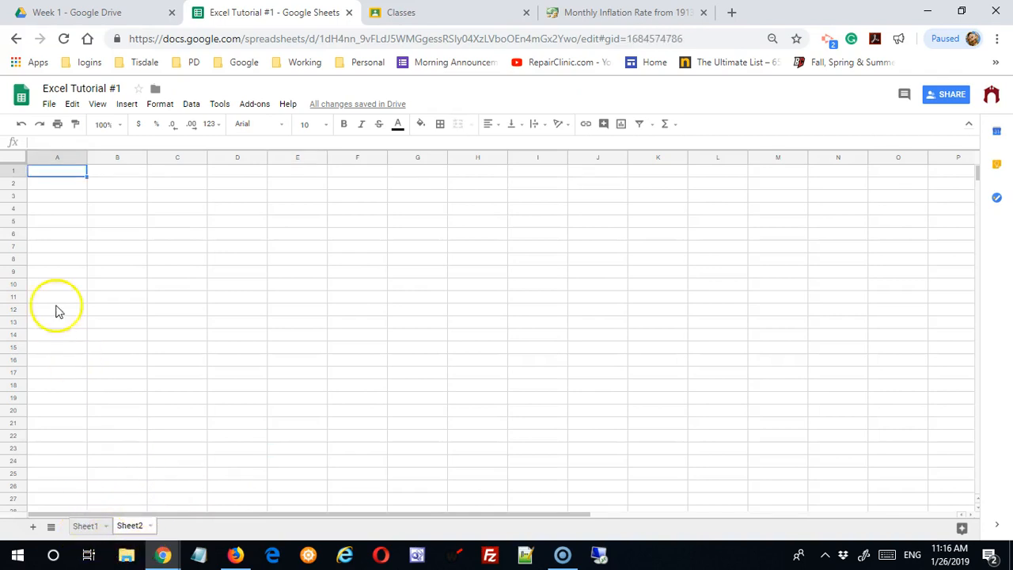
Enter January in cell A1 and February in cell B1 of Sheet2.
click(257, 284)
click(231, 215)
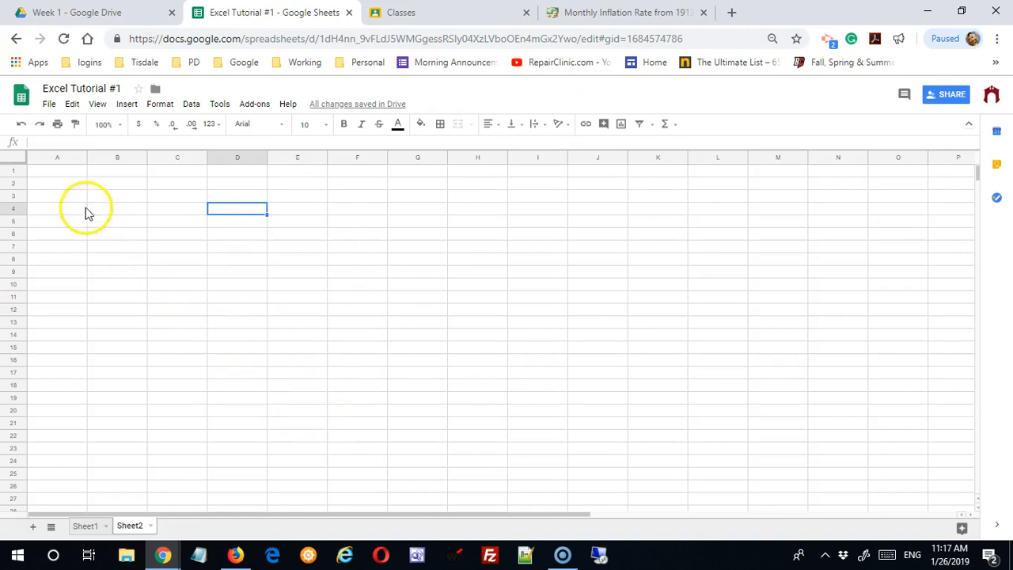
click(73, 175)
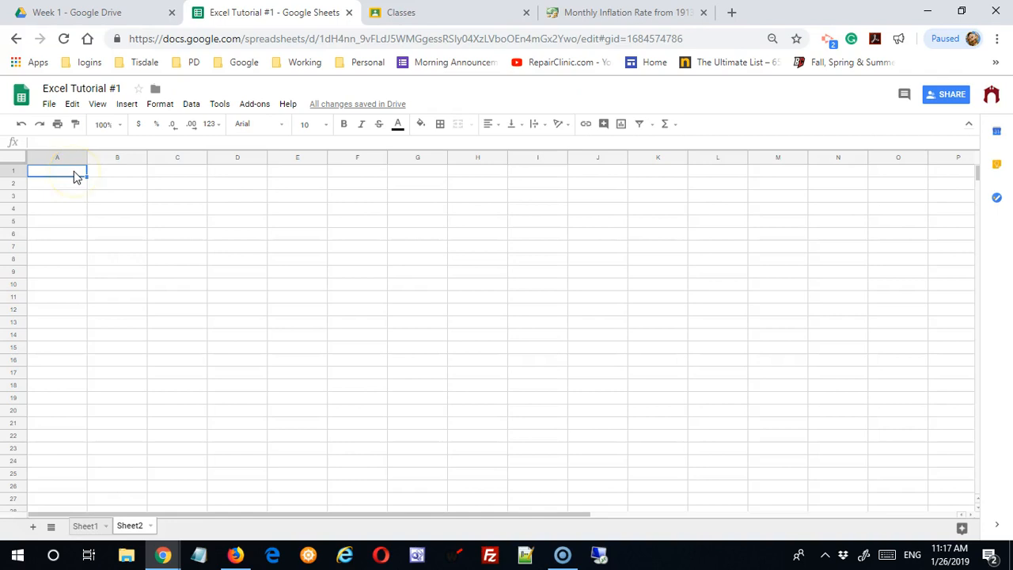
text(January)
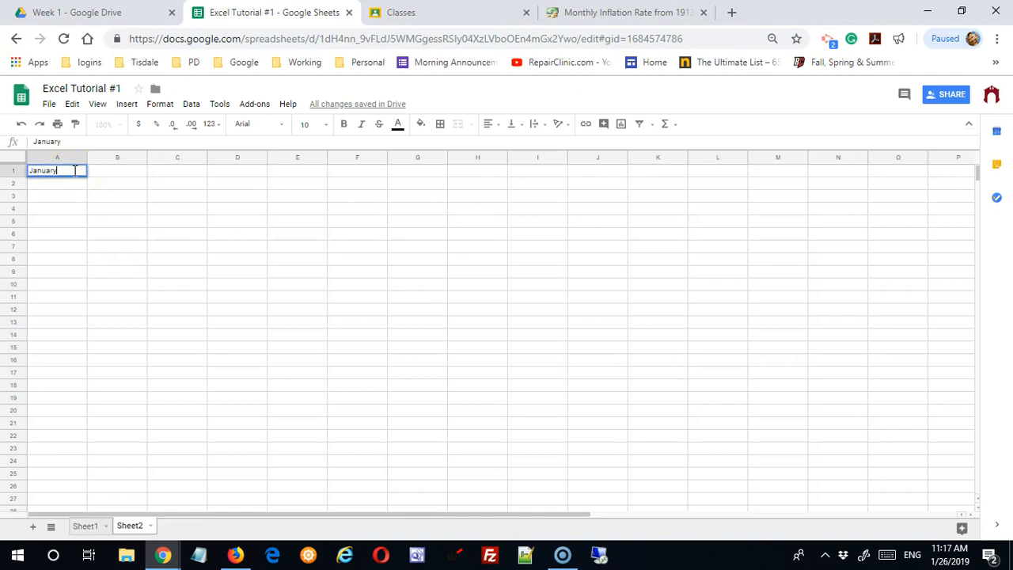
key(Tab)
text(F)
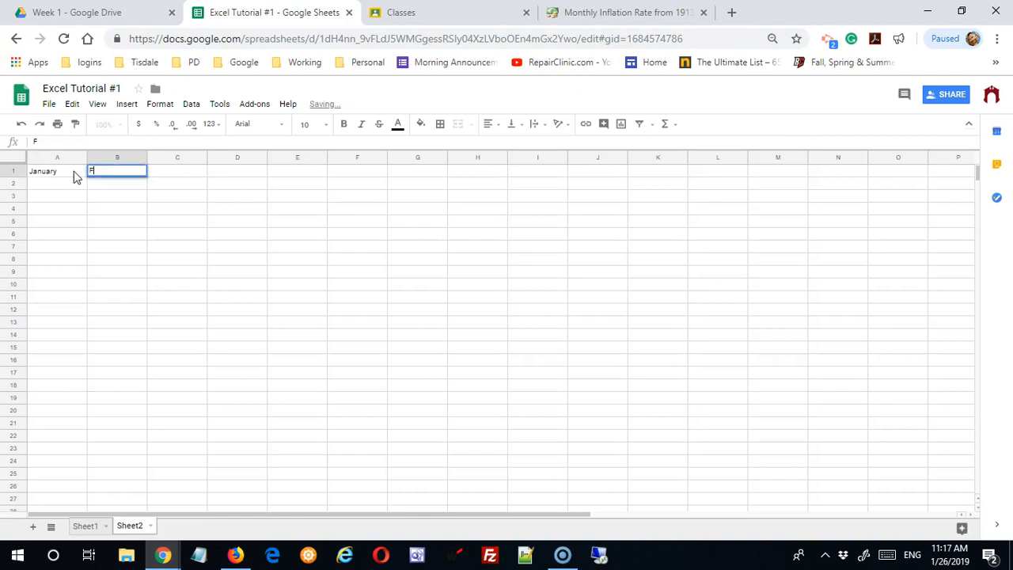
text(ebruary)
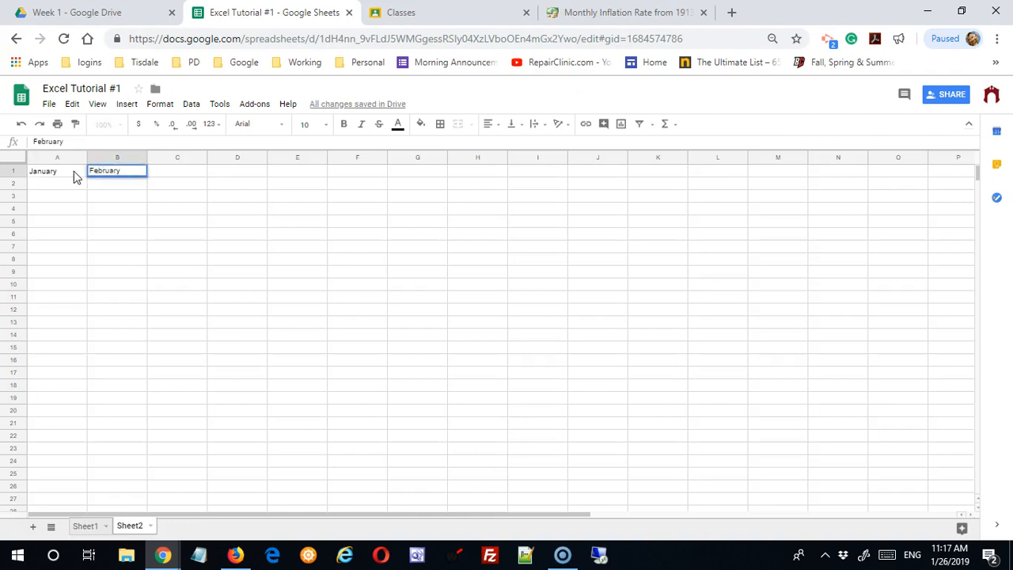
key(Return)
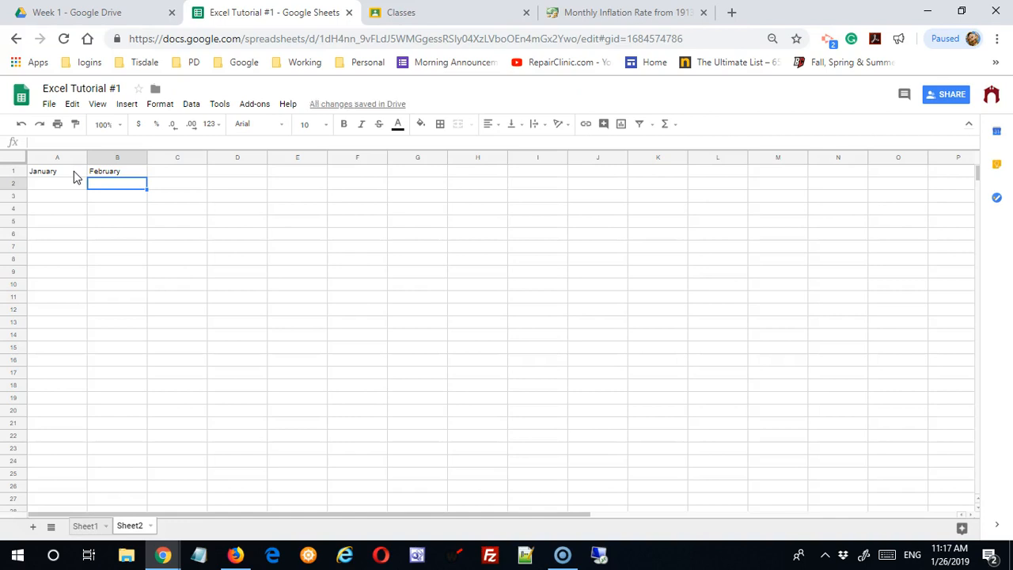
Enter 19 in cell B2 beneath February.
text(19)
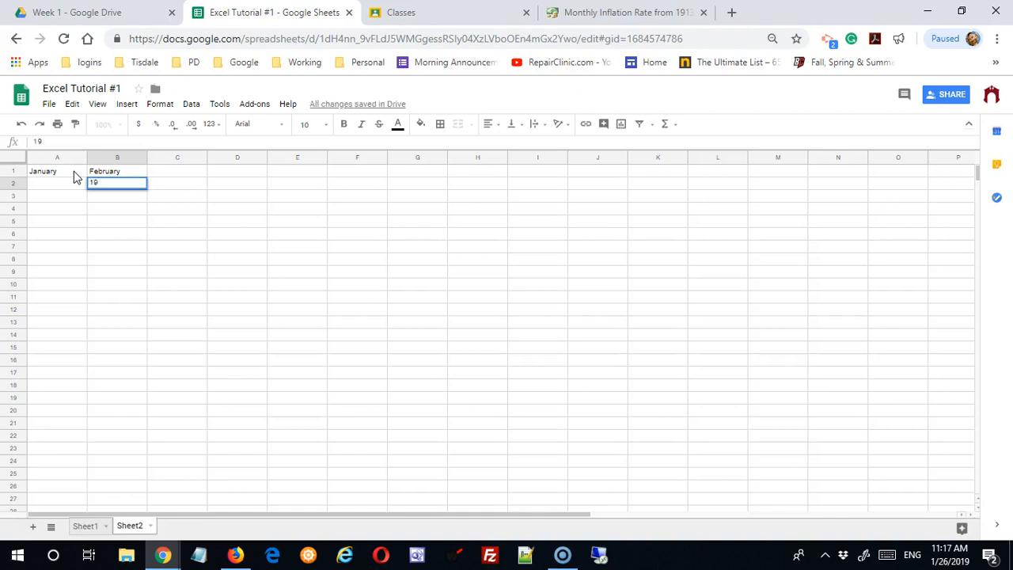
key(Return)
click(135, 199)
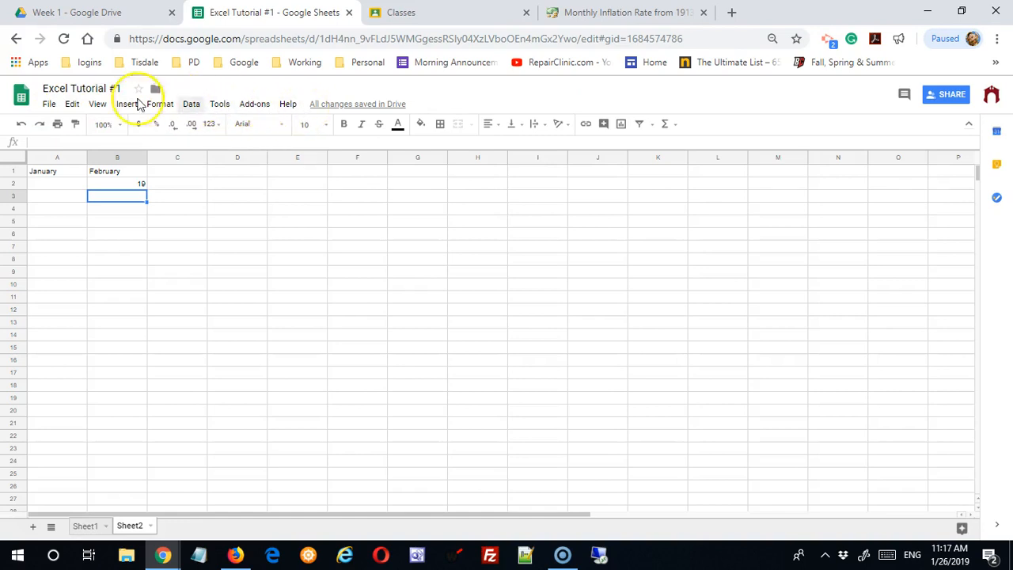
click(50, 105)
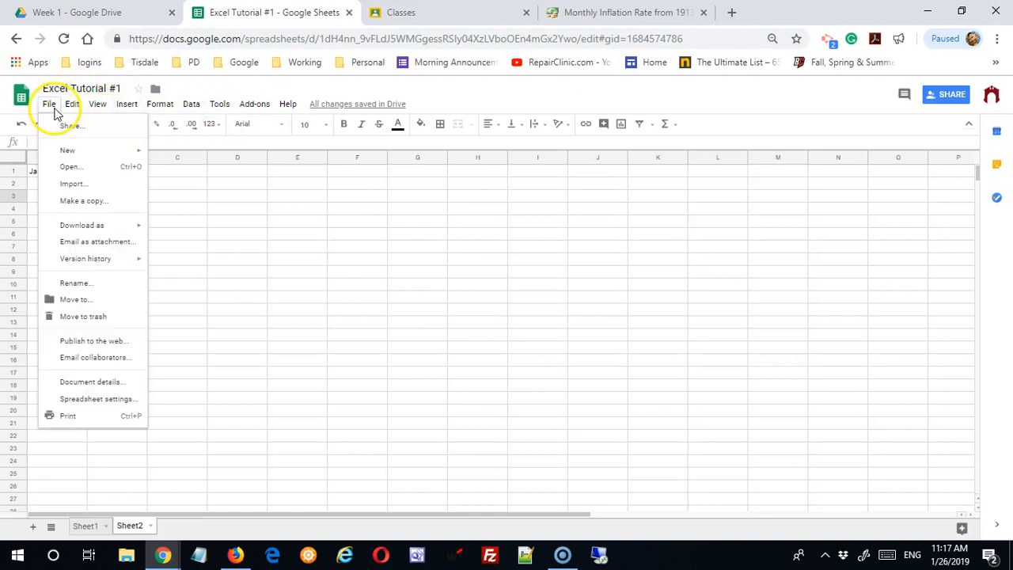
mouse_move(69, 157)
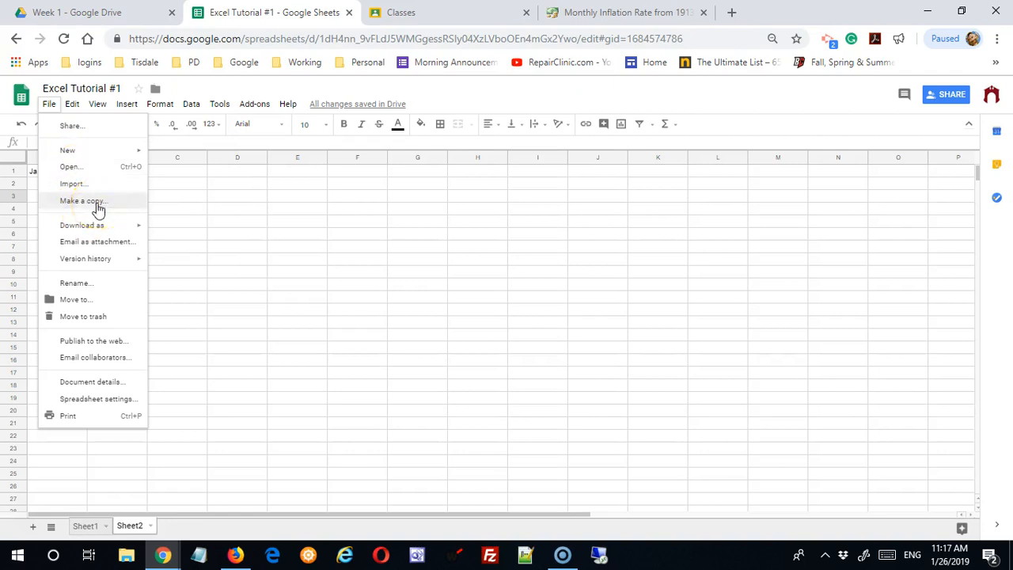
click(288, 275)
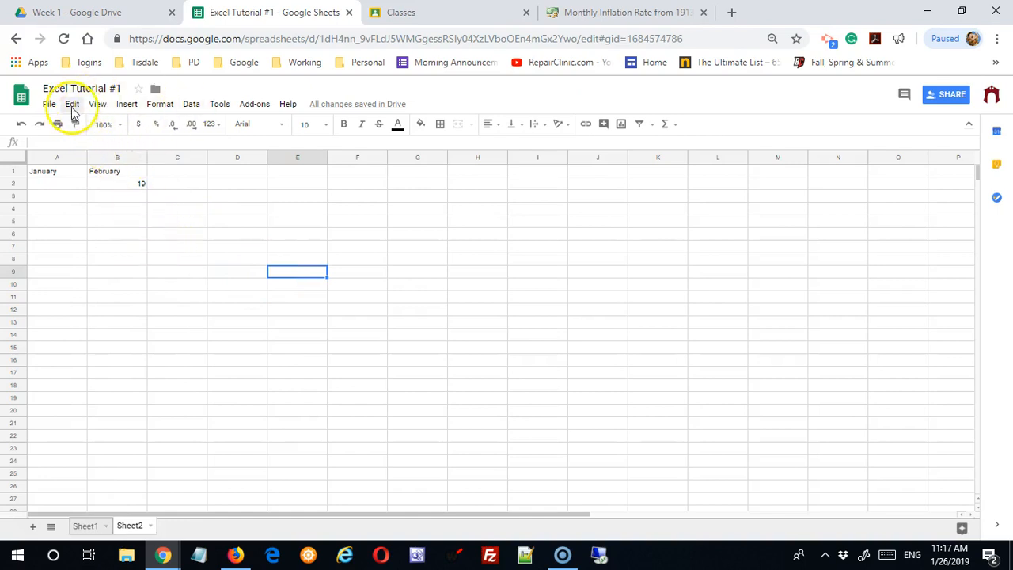
click(72, 106)
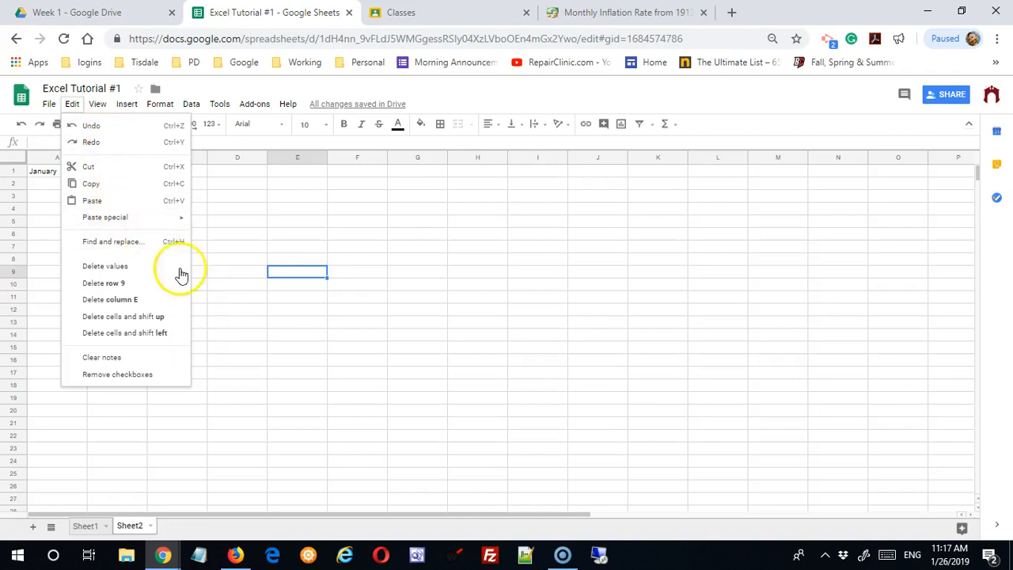
mouse_move(110, 216)
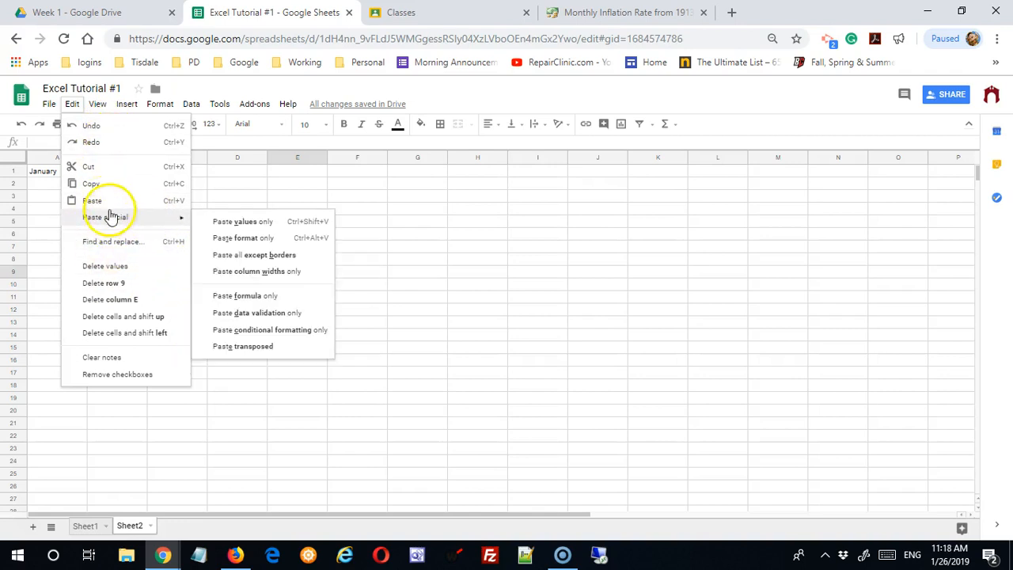
click(269, 187)
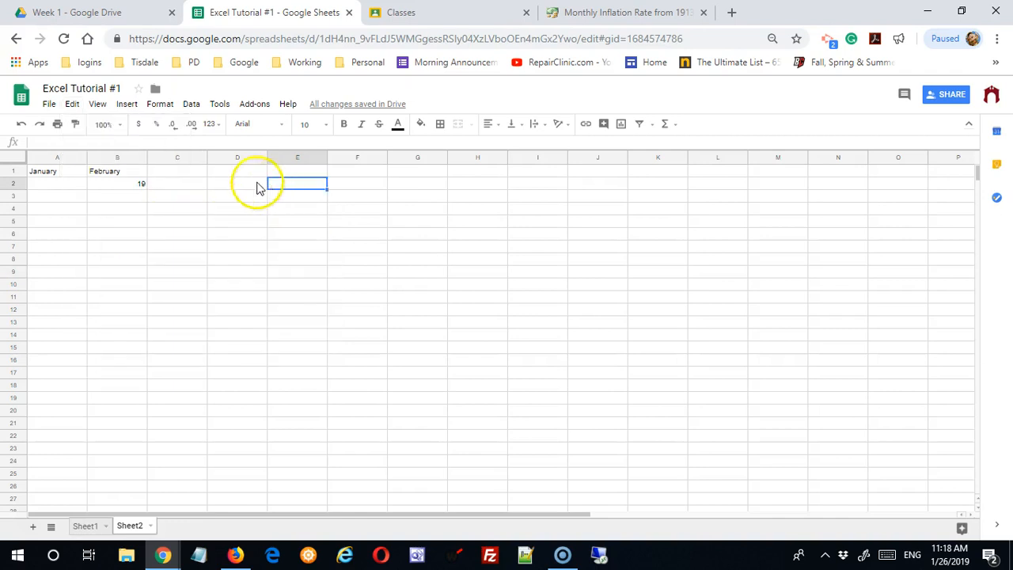
Hide the gridlines of Sheet2 and show them again.
click(97, 105)
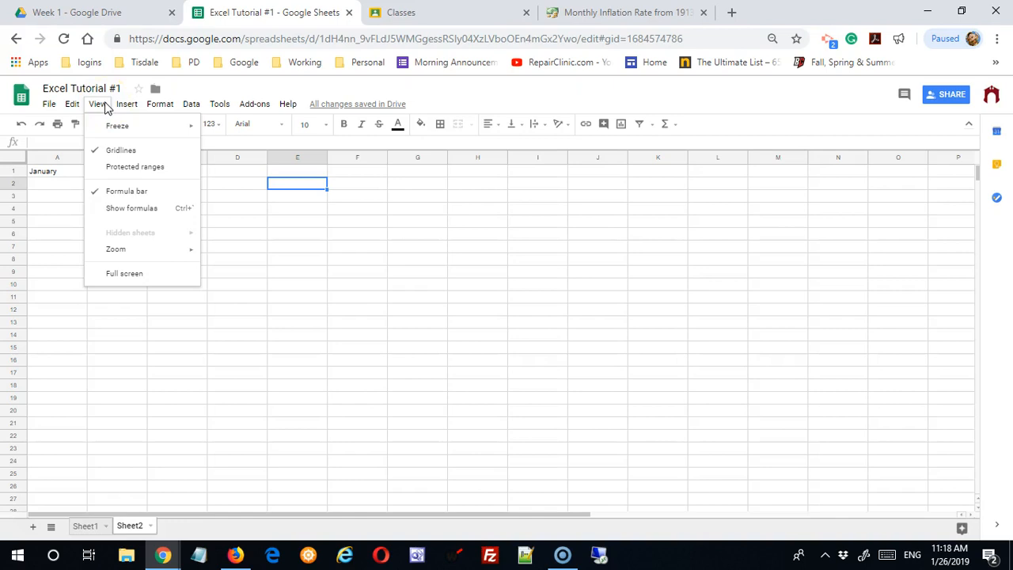
click(122, 150)
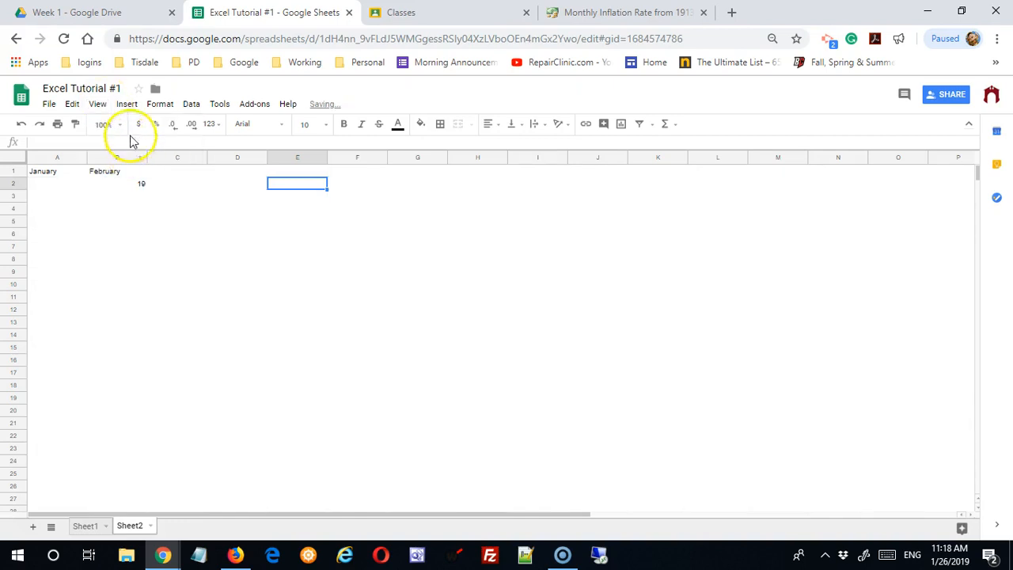
click(98, 103)
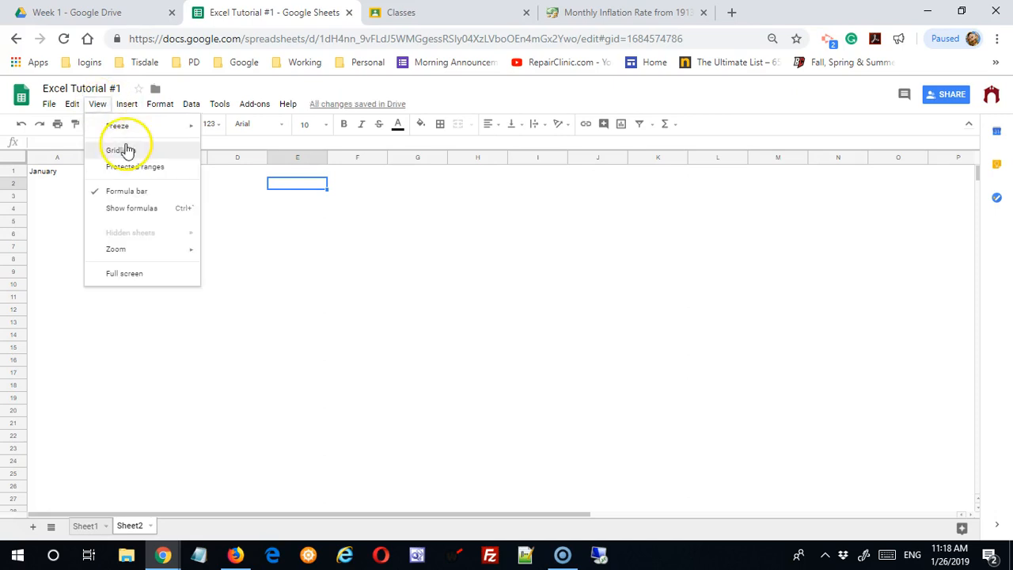
click(124, 150)
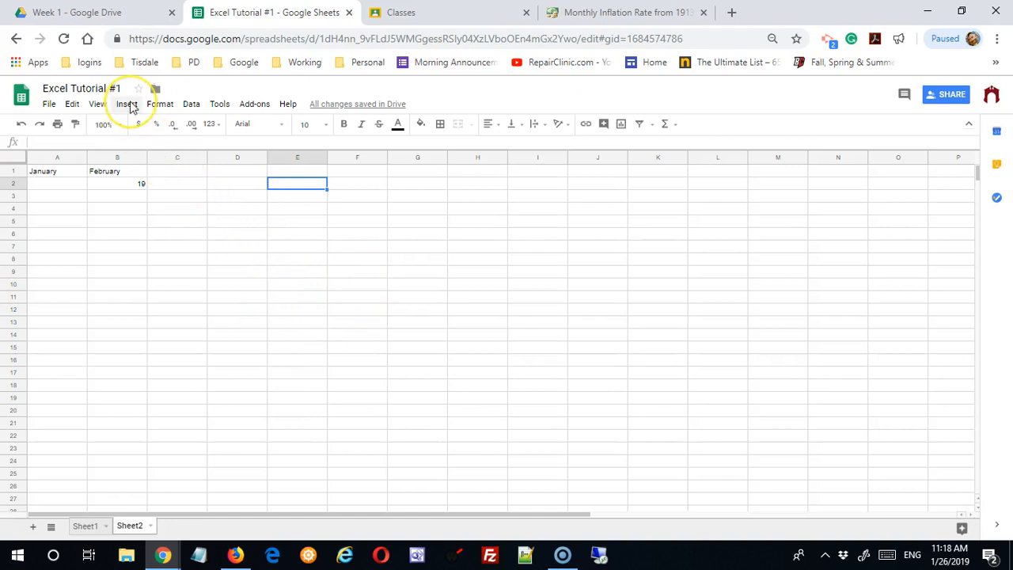
click(127, 104)
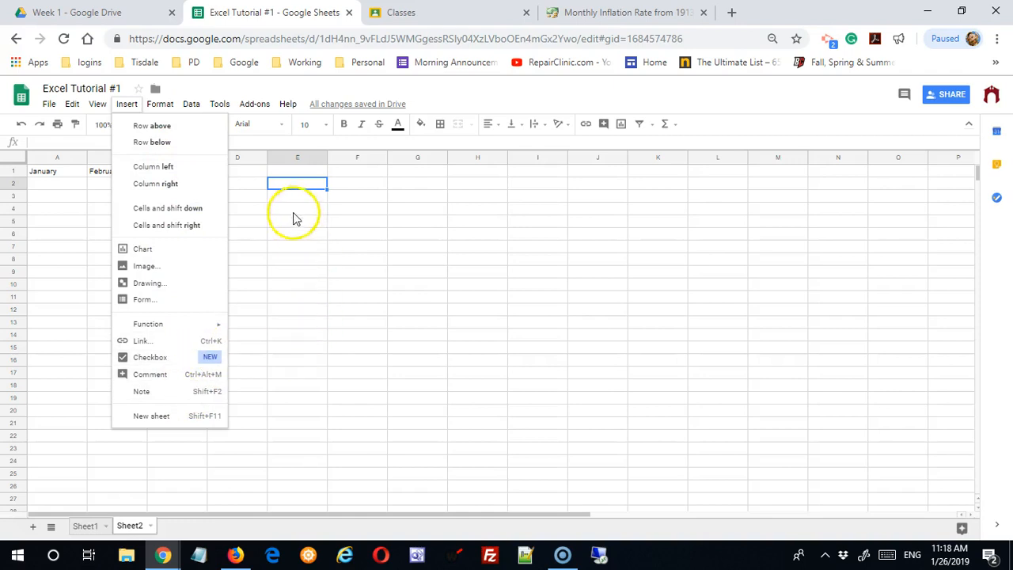
click(364, 270)
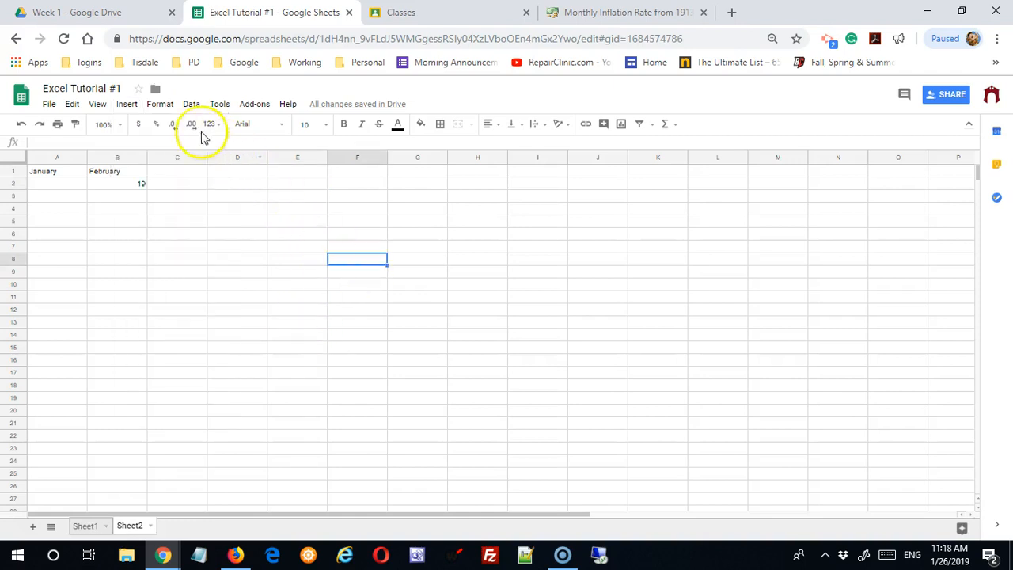
click(161, 104)
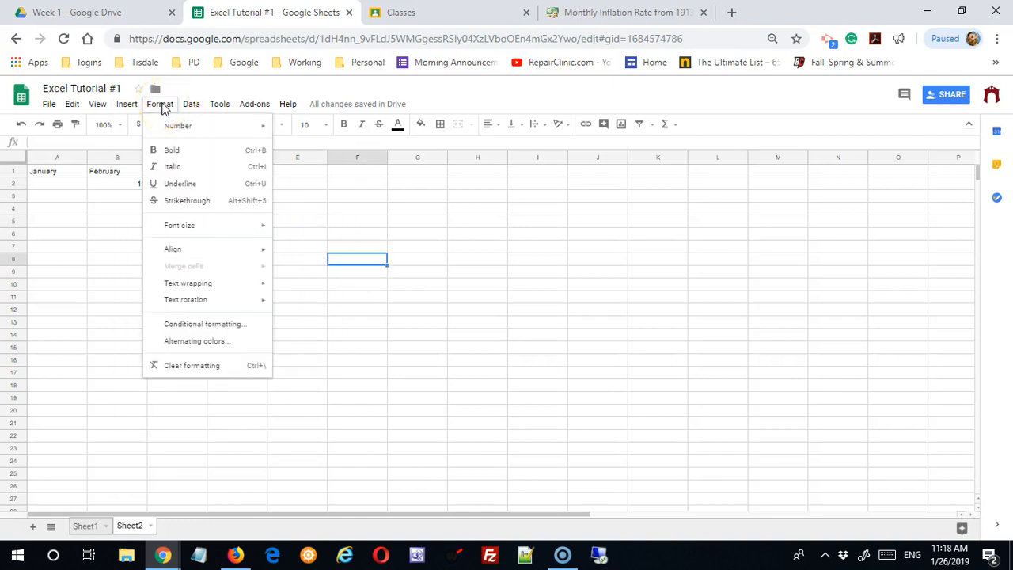
click(403, 273)
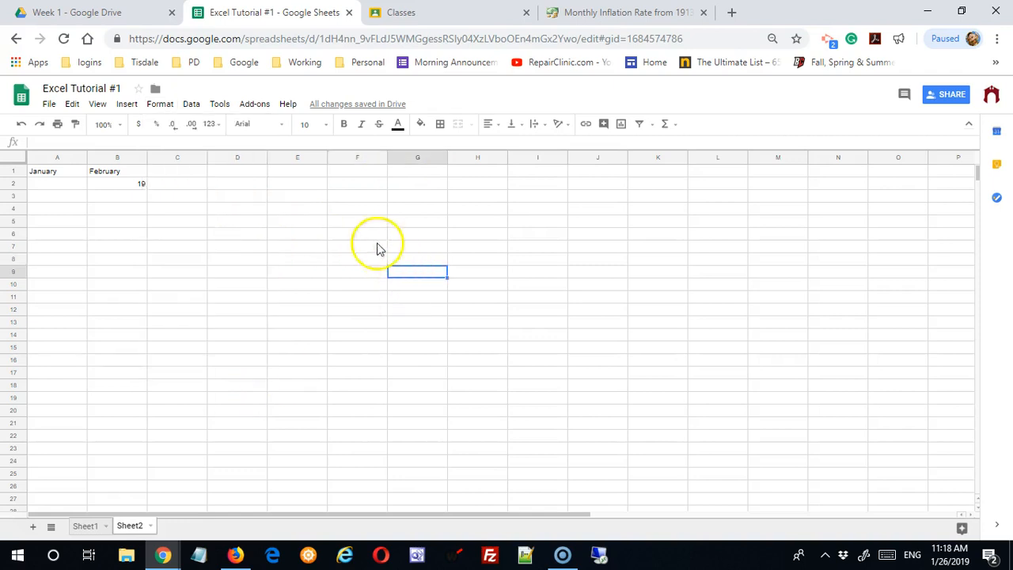
click(190, 105)
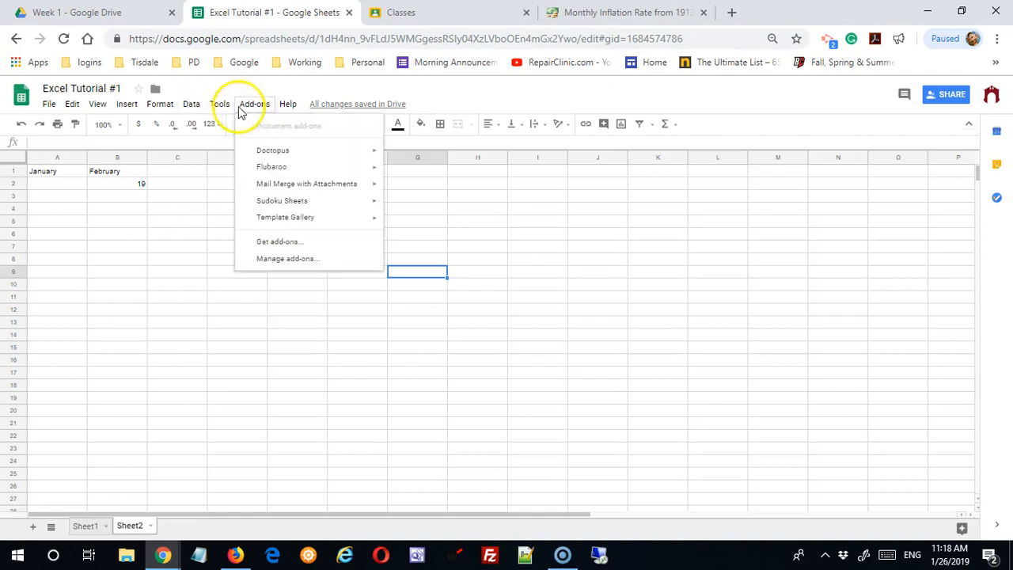
click(228, 107)
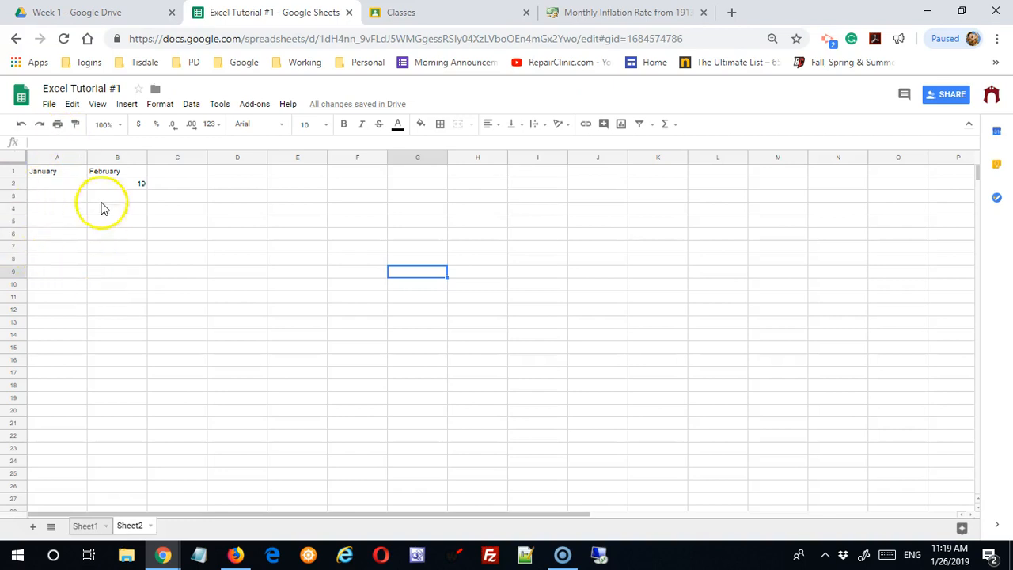
Undo the two gridline changes and the entry of 19 in B2, and redo the entry.
click(21, 125)
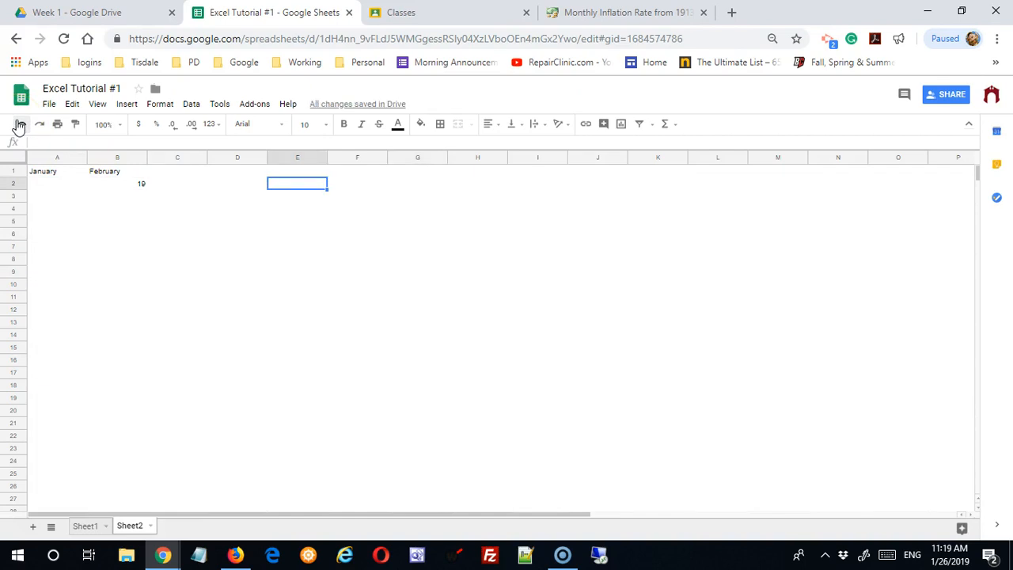
click(20, 125)
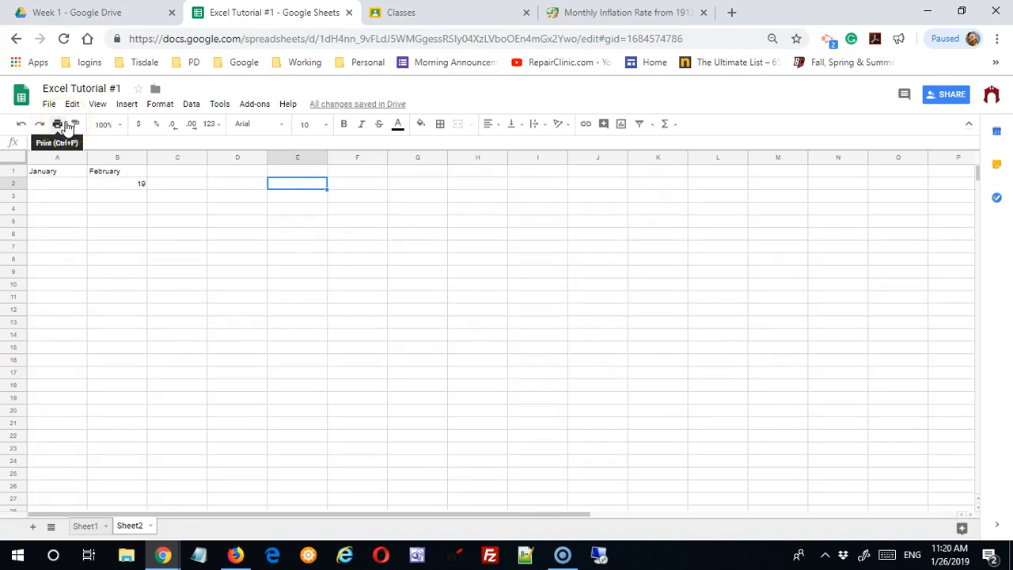
click(23, 127)
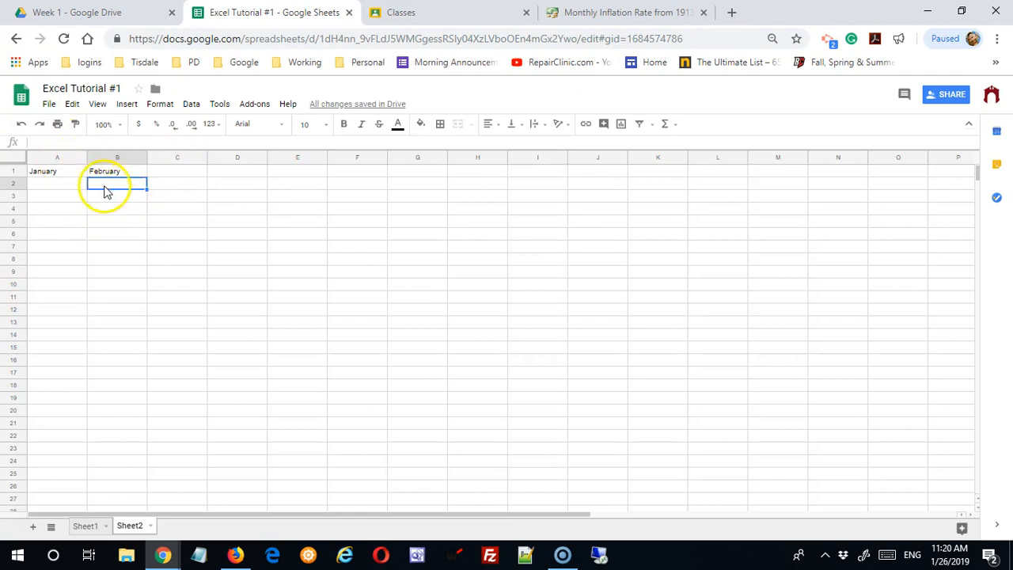
click(38, 124)
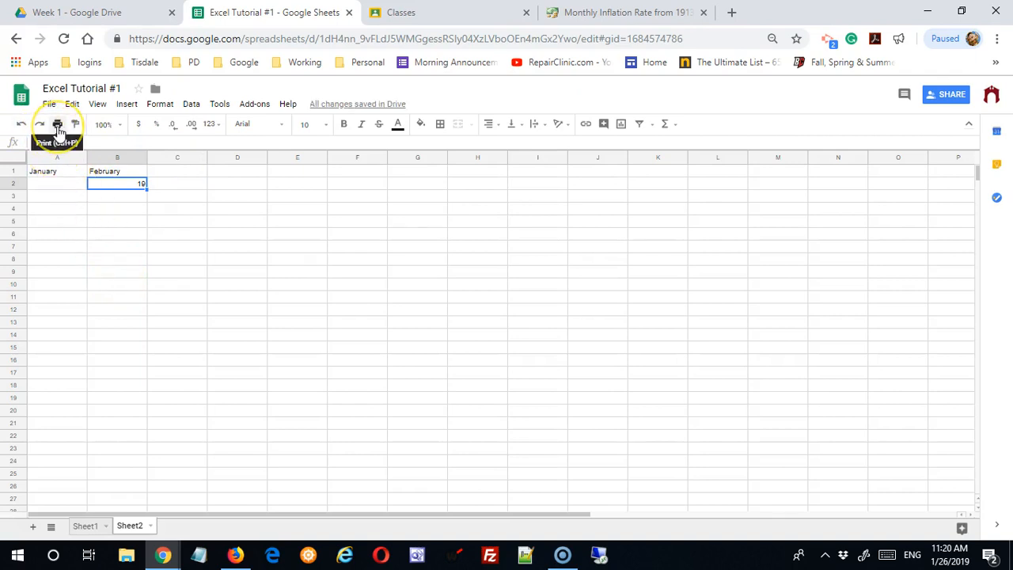
click(158, 262)
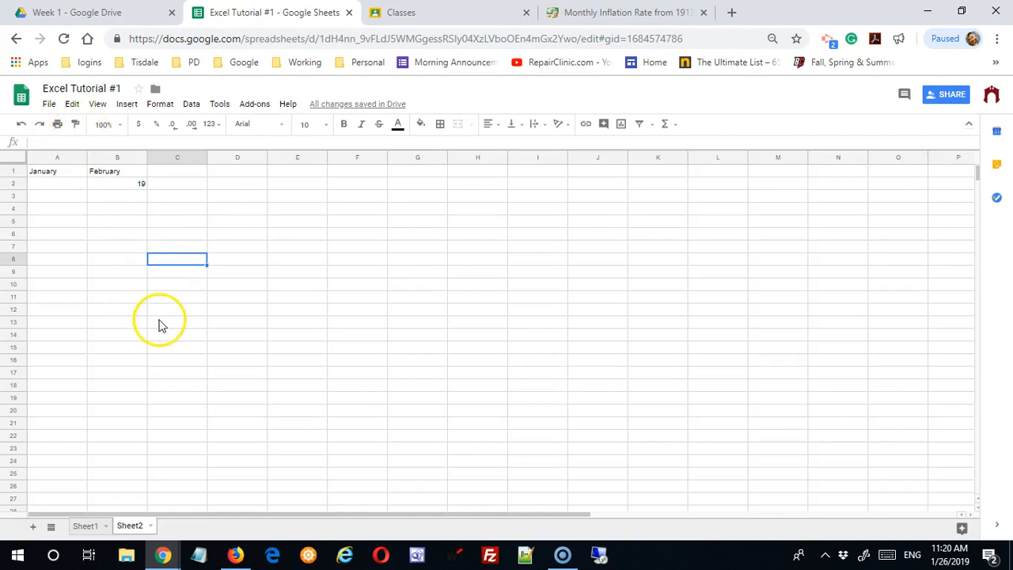
Set the font of January in cell A1 to Impact.
click(64, 176)
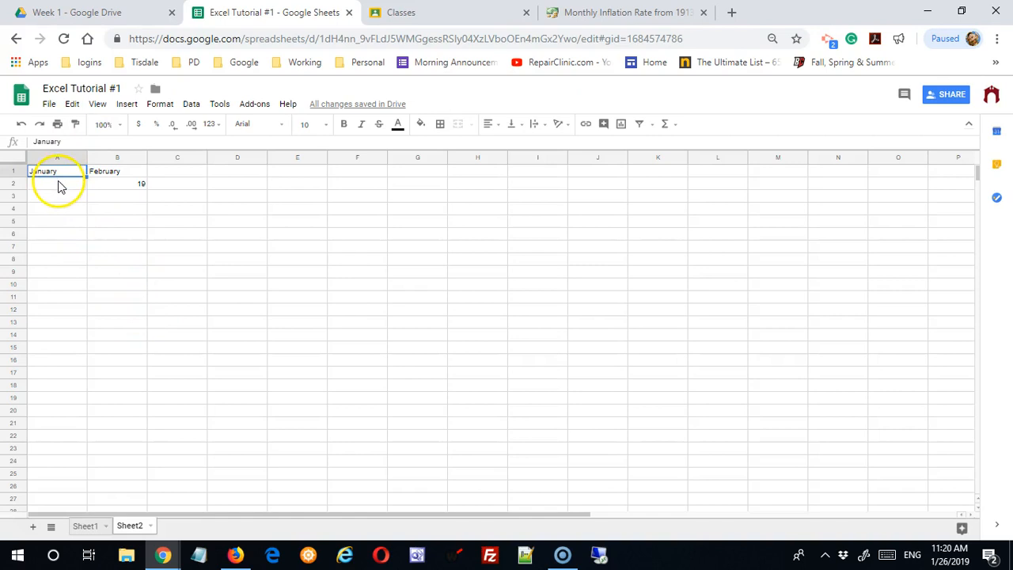
click(282, 130)
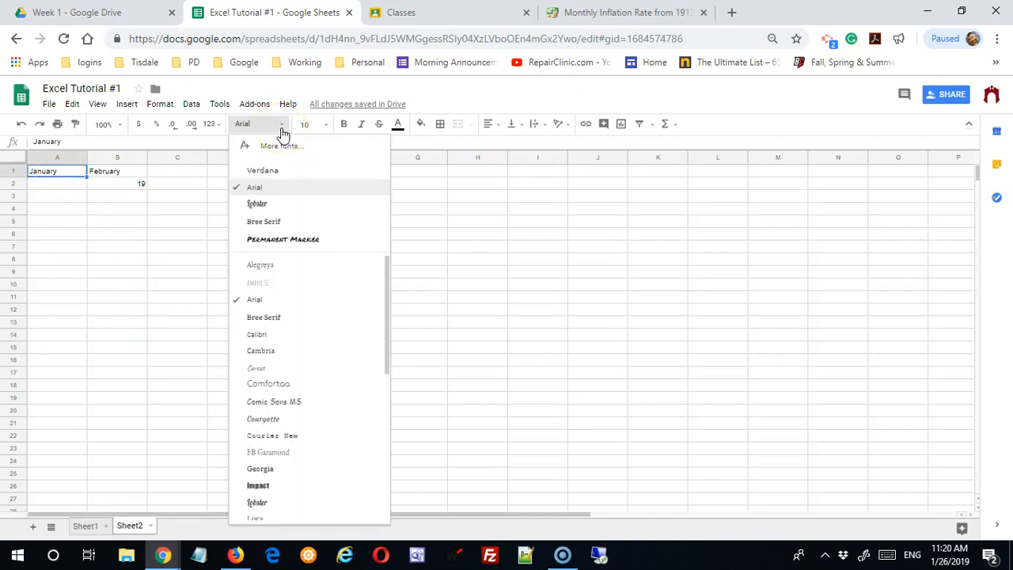
click(258, 485)
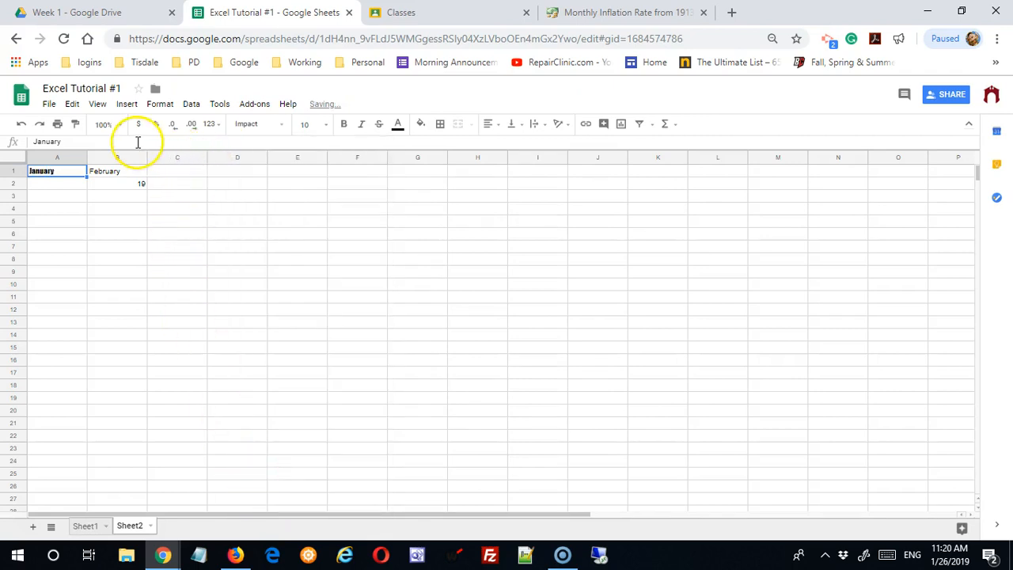
Give January in cell A1 a red text color and a yellow fill.
click(399, 127)
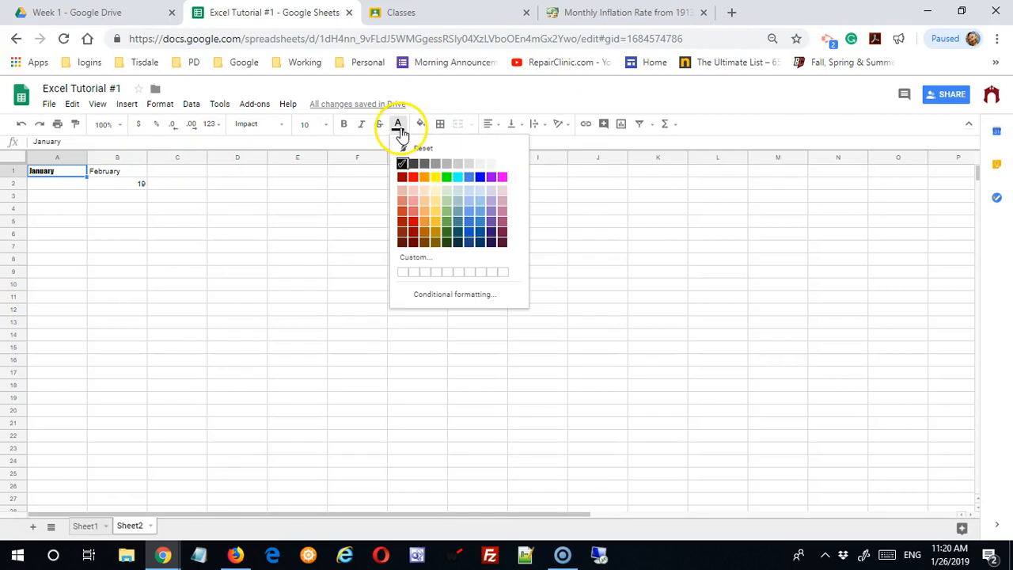
click(413, 177)
click(420, 124)
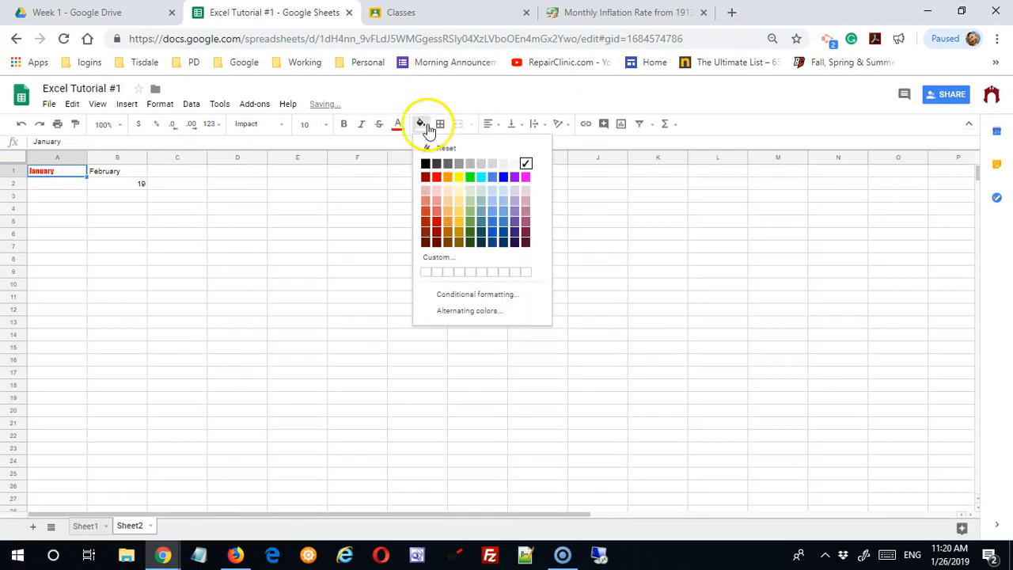
click(460, 177)
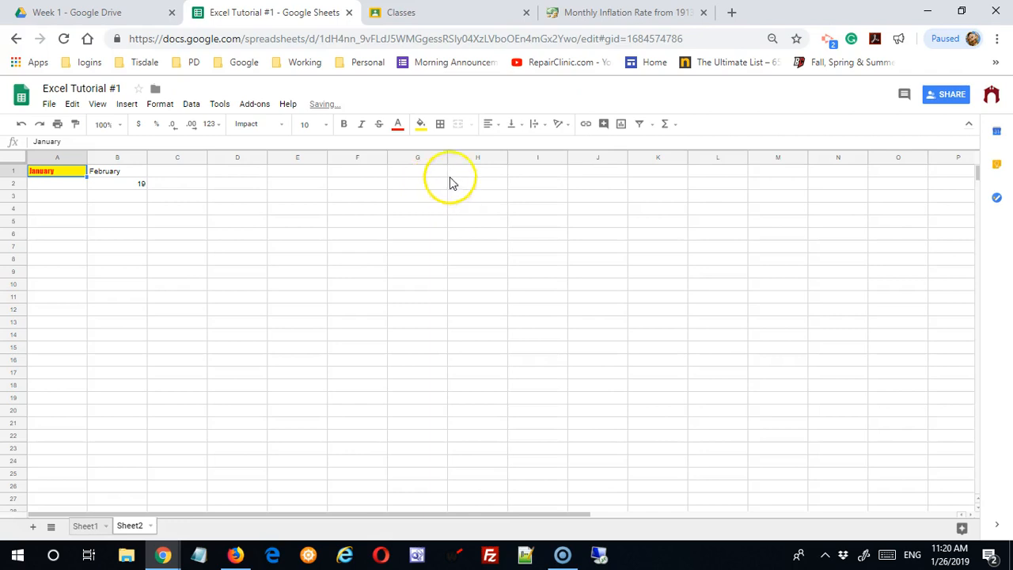
Set January in A1 to font size 24 and center it in a column A widened to fit the text.
click(325, 127)
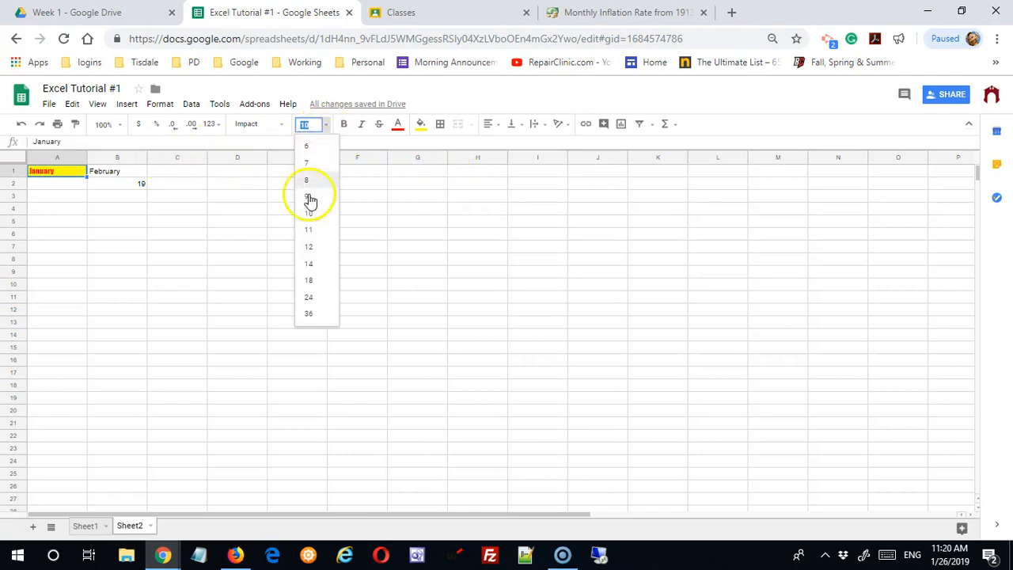
click(308, 297)
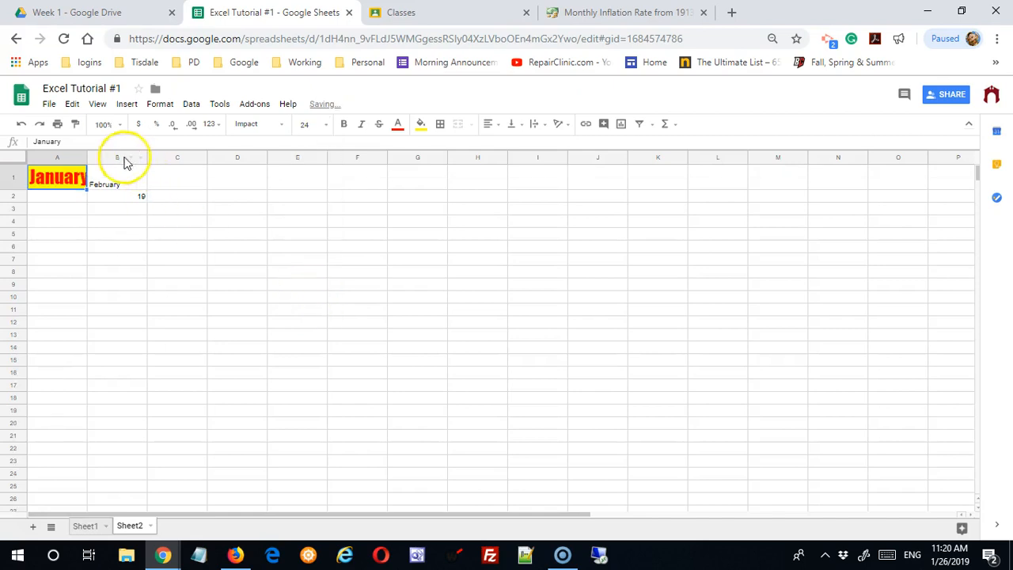
drag(87, 156, 122, 154)
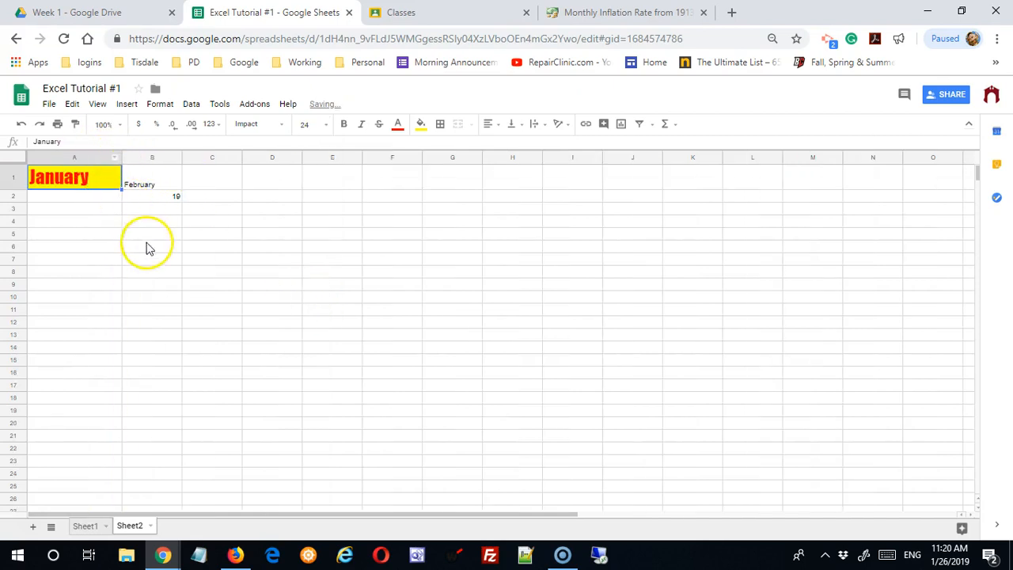
click(489, 124)
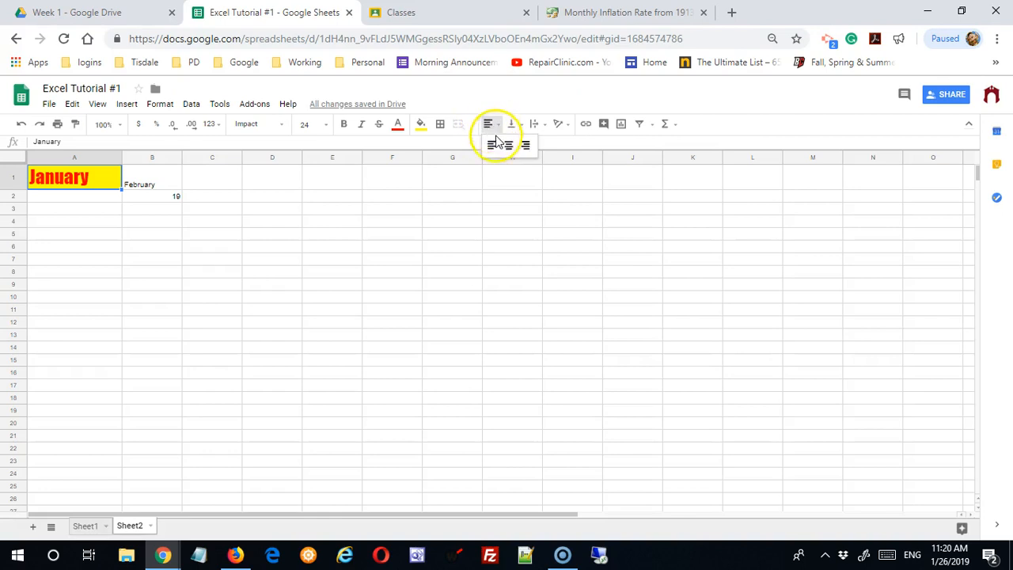
click(509, 147)
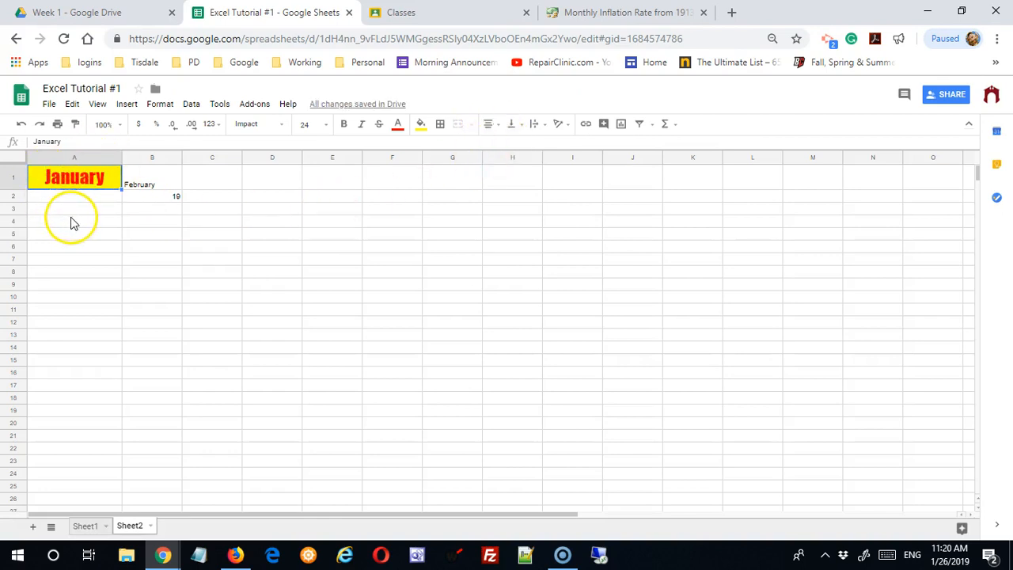
Copy January's formatting onto February in B1 and widen column B to fit the text.
click(75, 124)
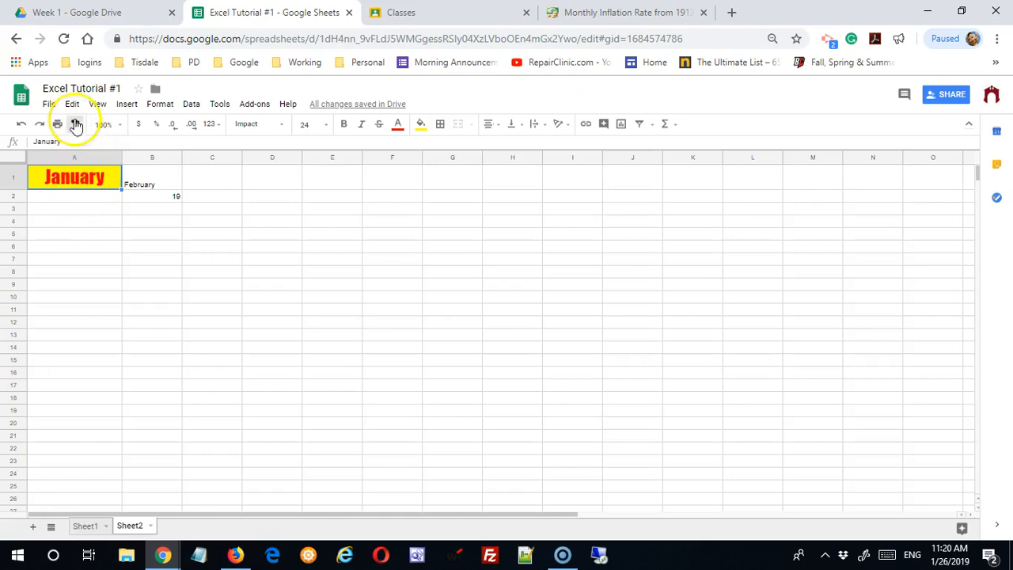
click(154, 181)
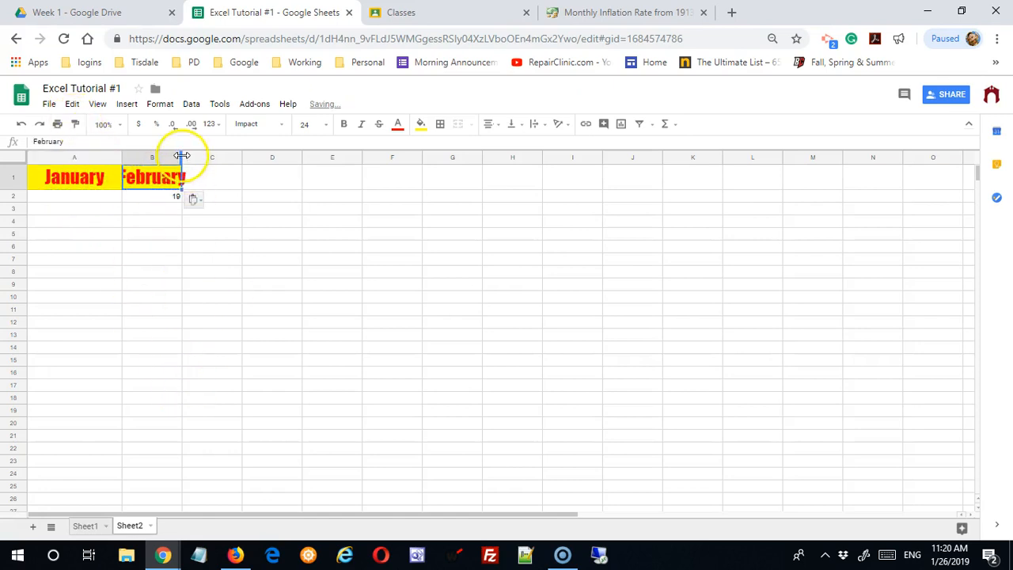
drag(204, 156, 212, 156)
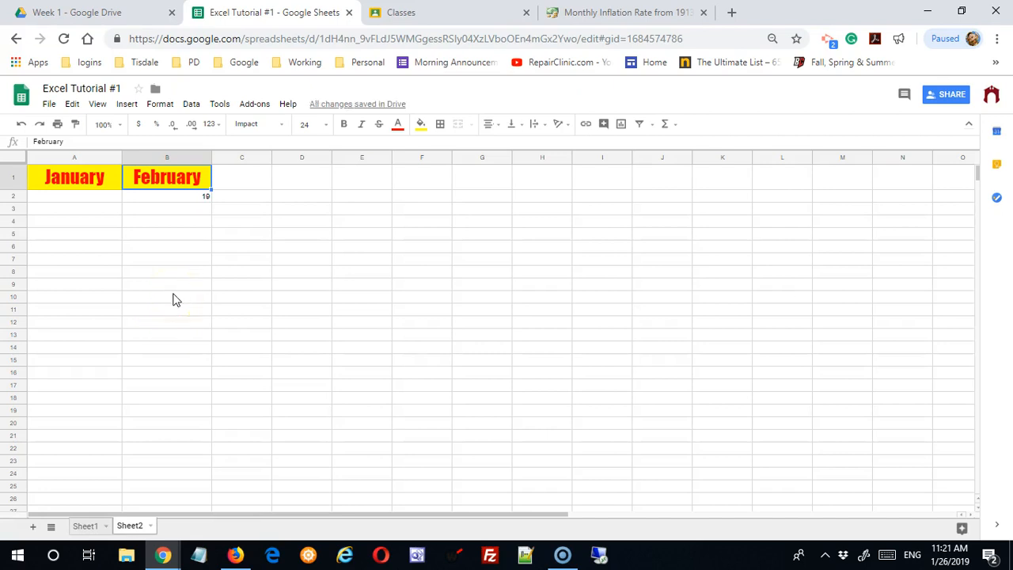
Italicize both month headings in cells A1 and B1.
click(214, 332)
drag(91, 181, 165, 179)
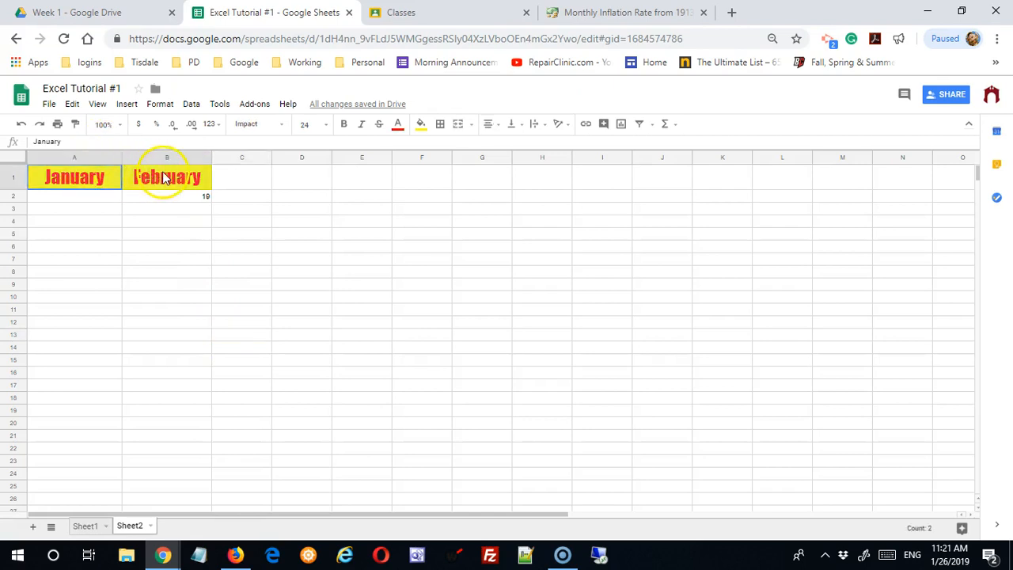
click(362, 127)
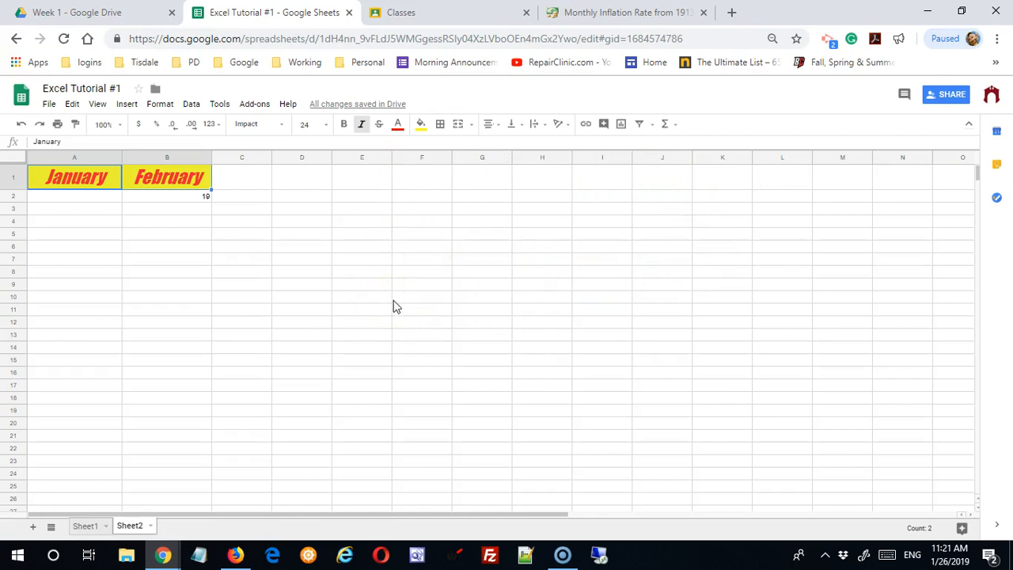
Copy February's formatting onto the 19 in cell B2 and undo it.
click(182, 184)
click(75, 124)
click(200, 201)
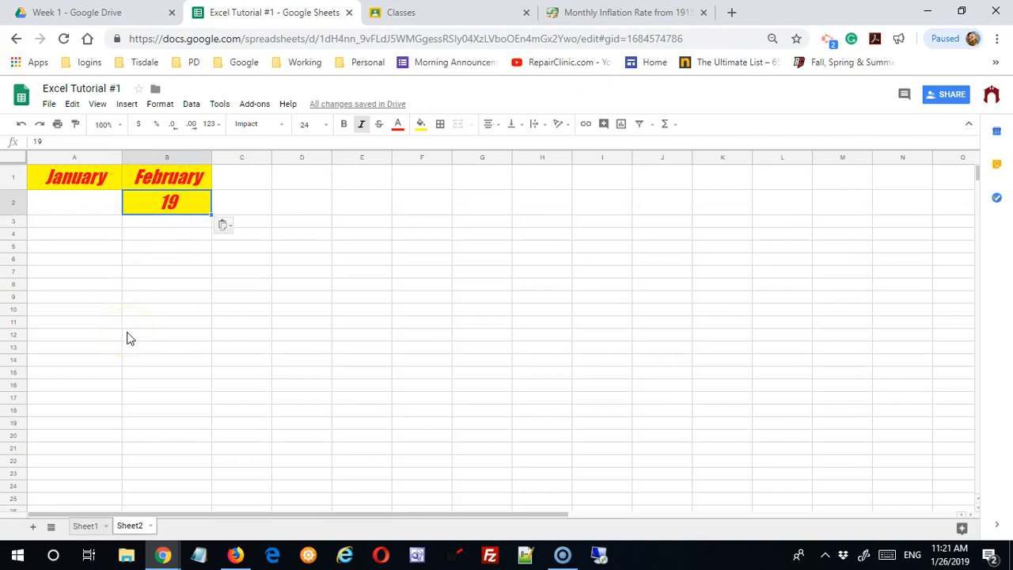
click(21, 124)
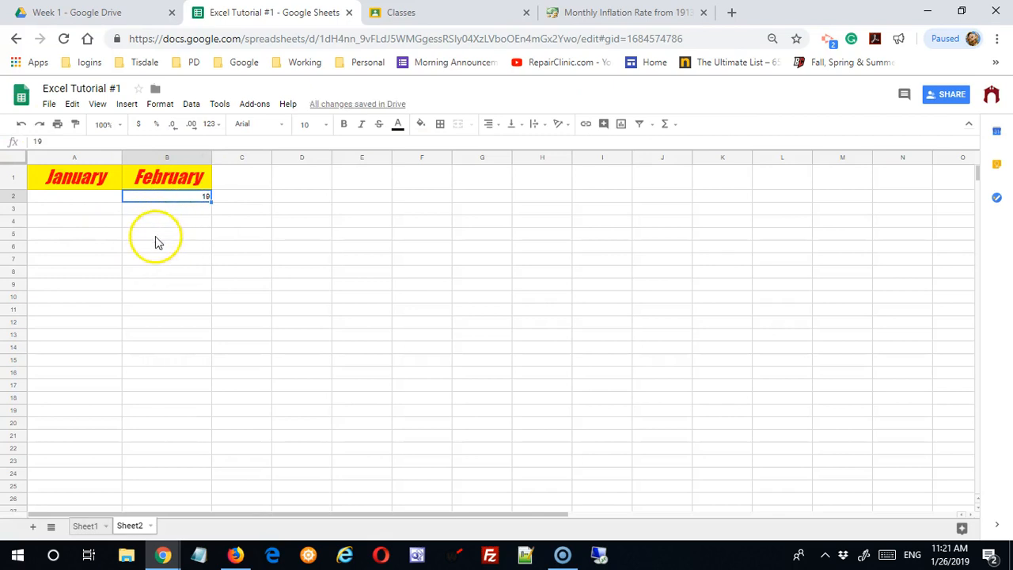
Reduce the zoom of Sheet2 in stages to 90%, 75% and finally 50%.
click(123, 128)
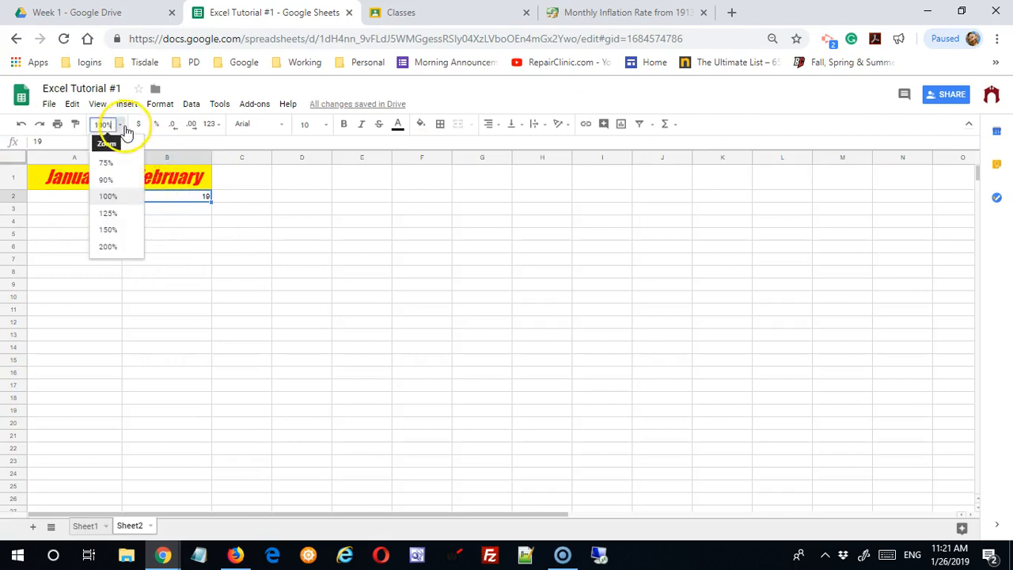
click(116, 179)
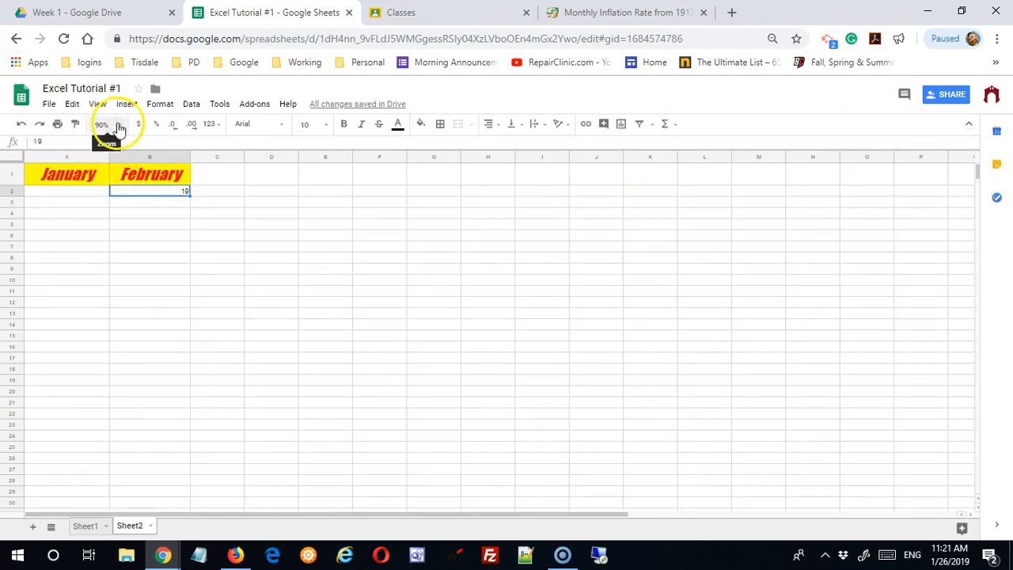
click(119, 127)
click(114, 163)
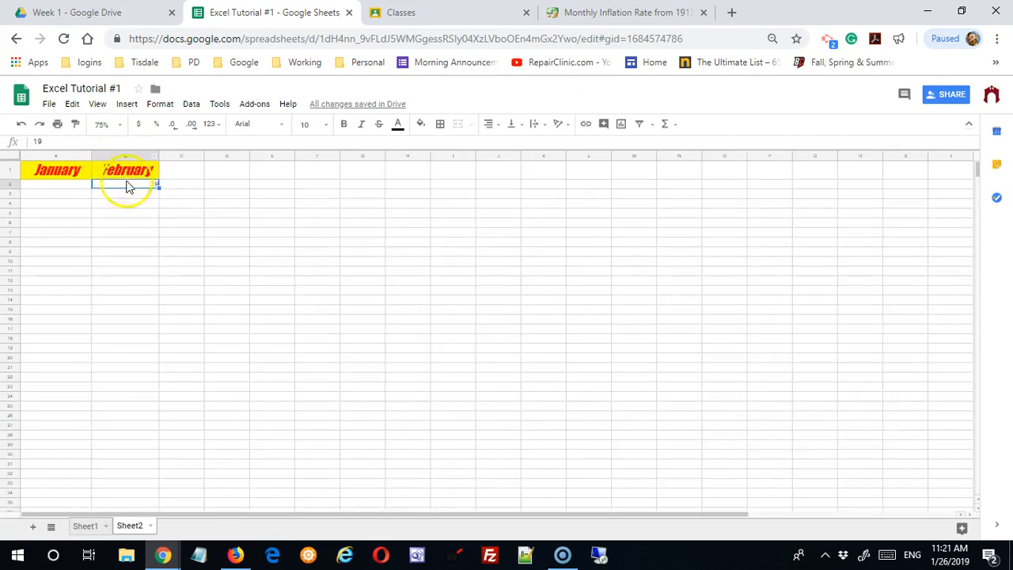
click(120, 126)
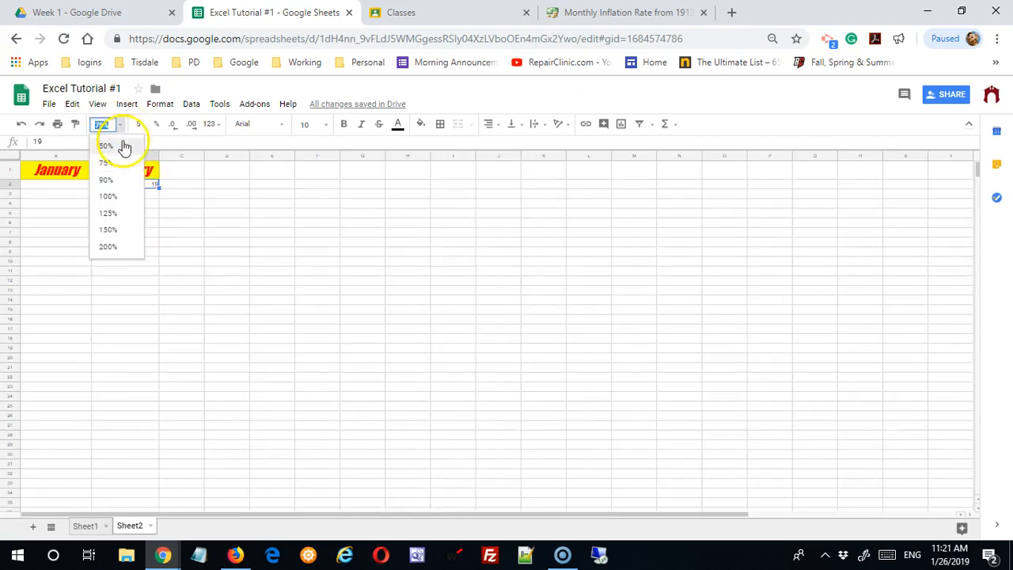
click(106, 146)
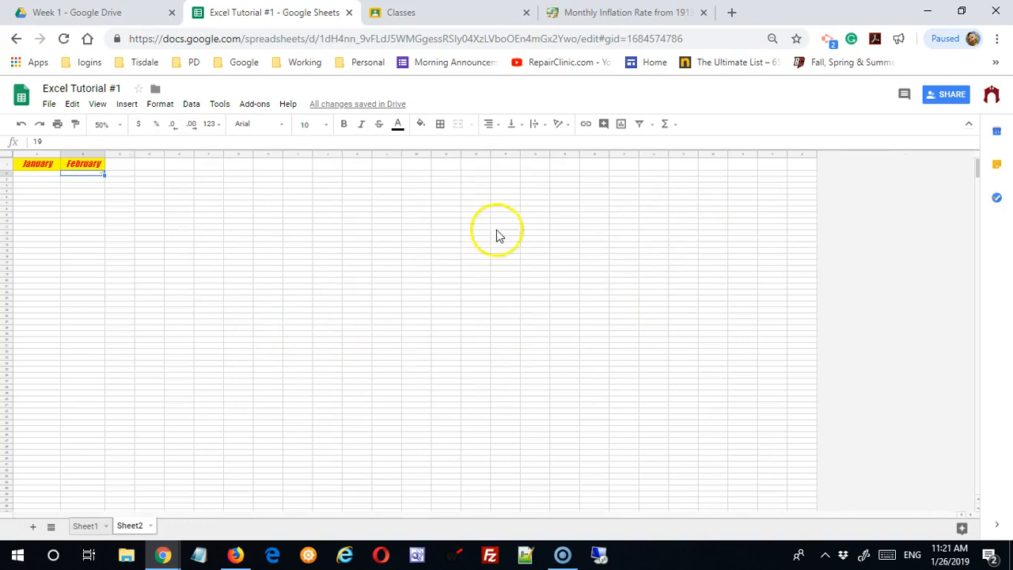
Try a custom zoom below 50% on Sheet2, and set the zoom to 60%.
click(103, 125)
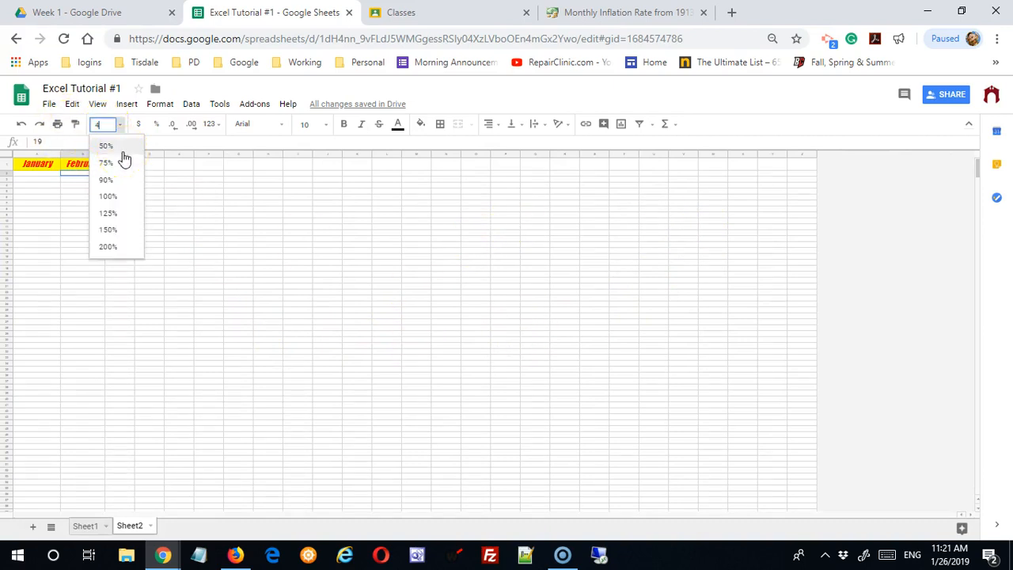
key(Return)
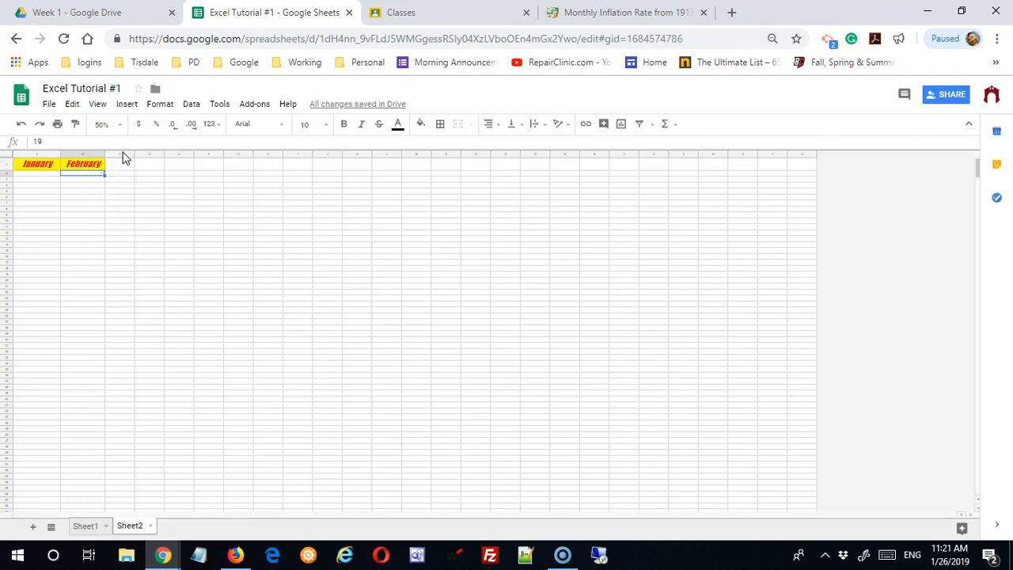
click(120, 128)
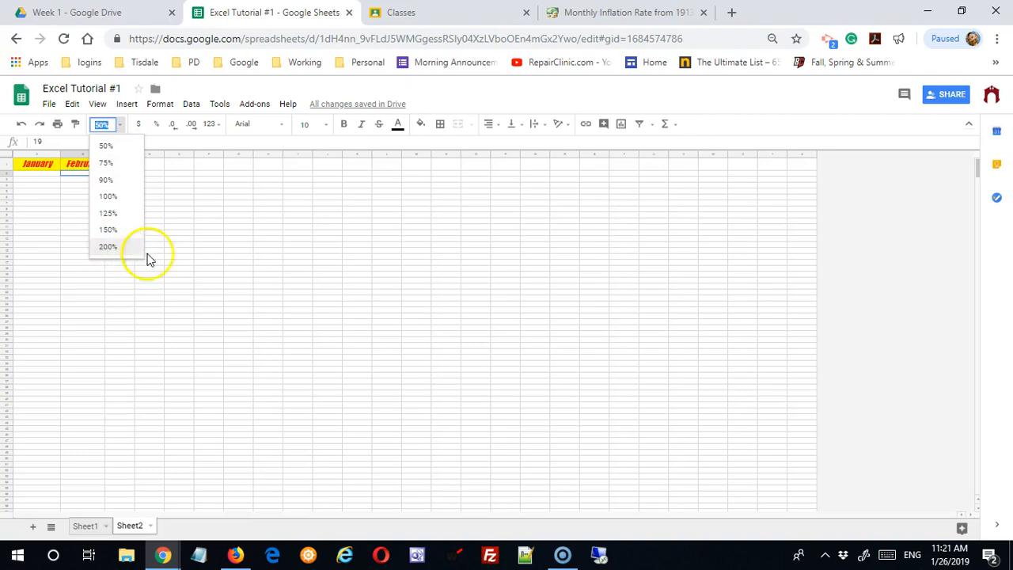
click(111, 125)
click(110, 126)
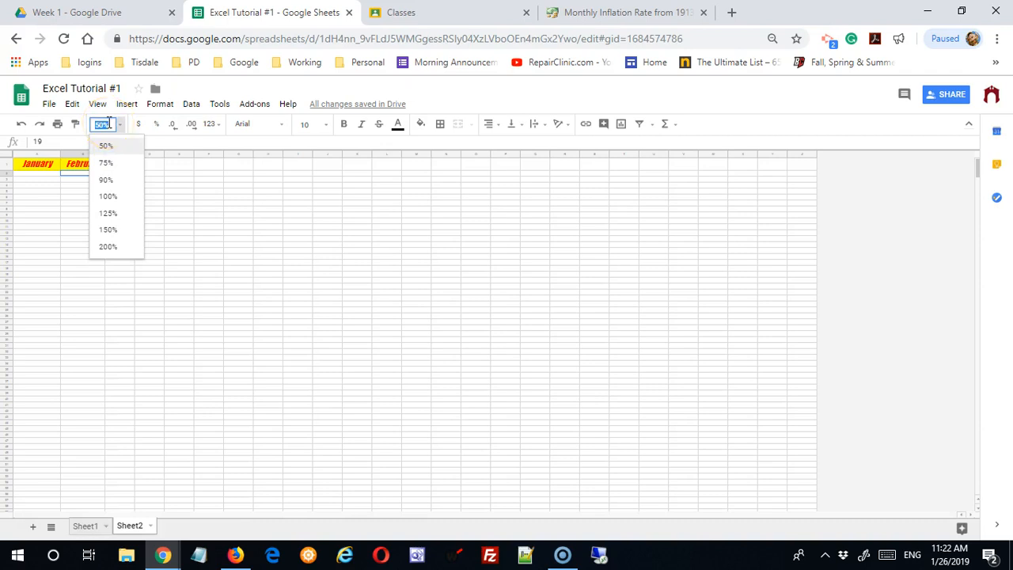
key(Return)
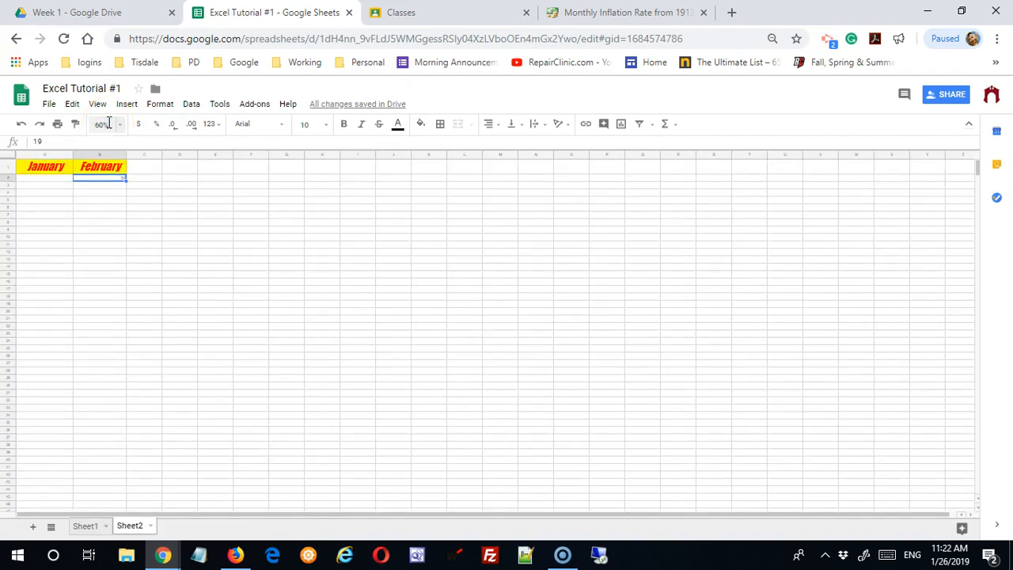
Raise the zoom of Sheet2 to 200% and try a custom zoom of 210%.
click(117, 126)
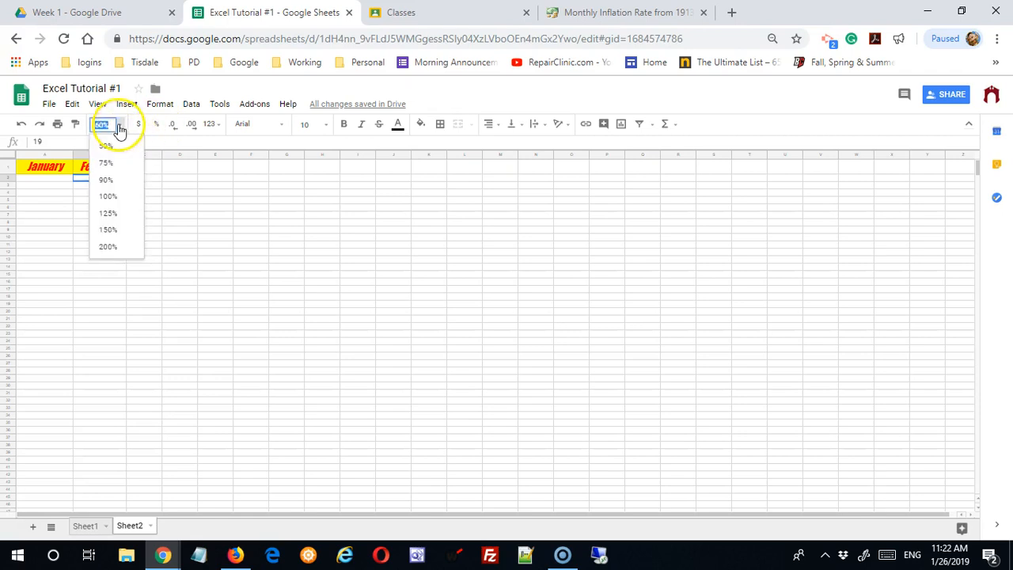
click(108, 247)
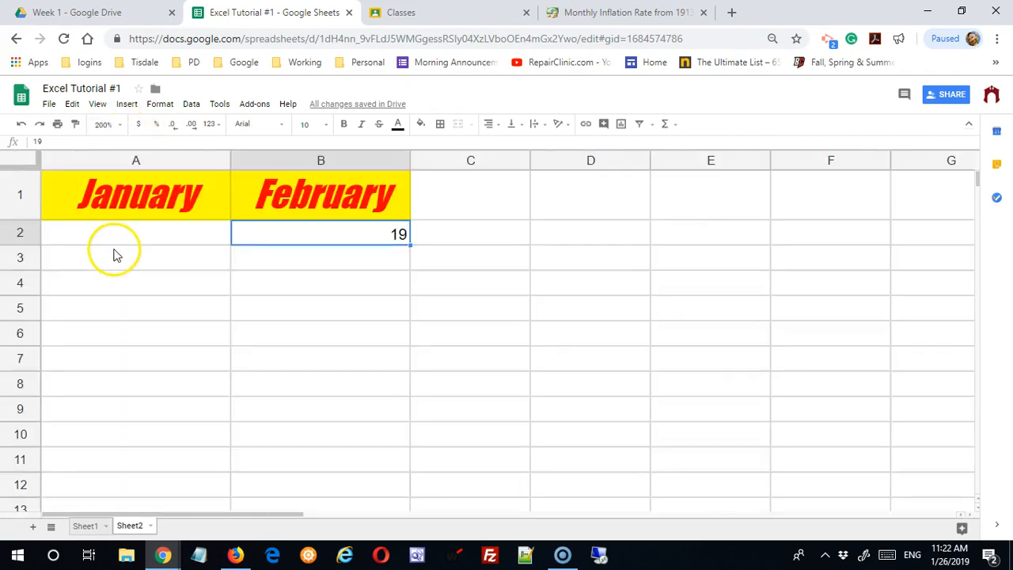
click(111, 125)
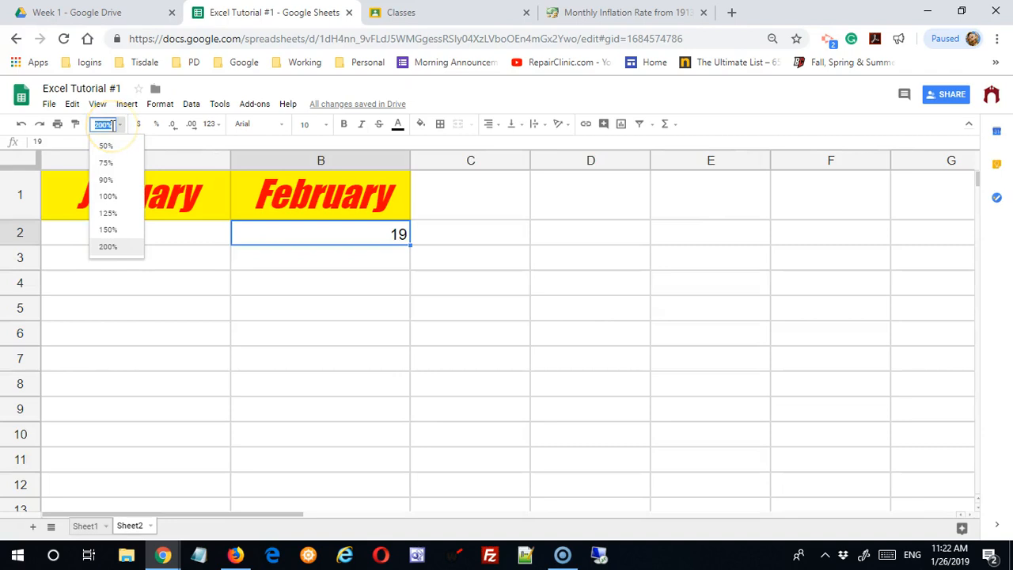
text(210)
key(Return)
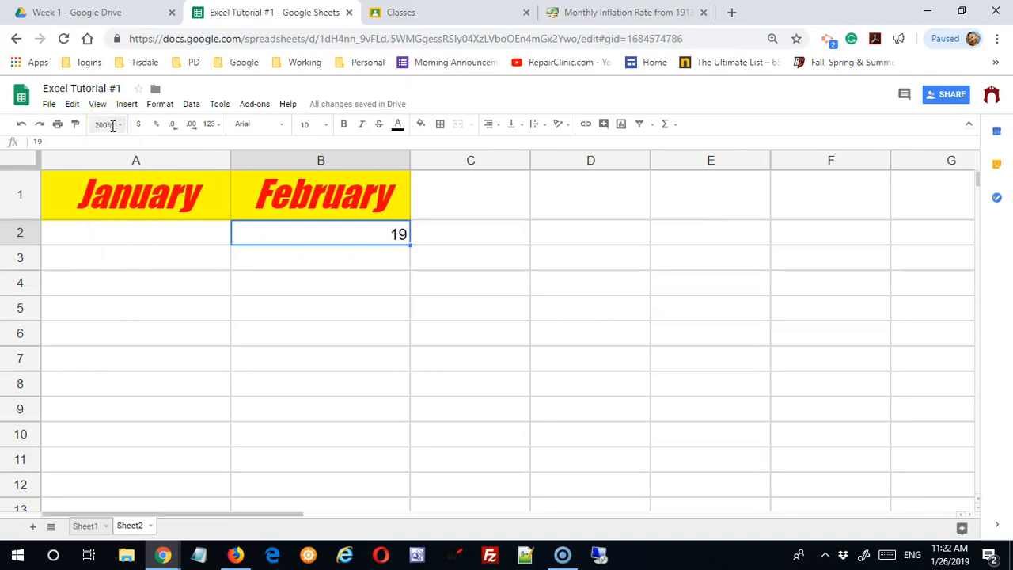
Set the zoom of Sheet2 to a custom value of 190%.
click(113, 126)
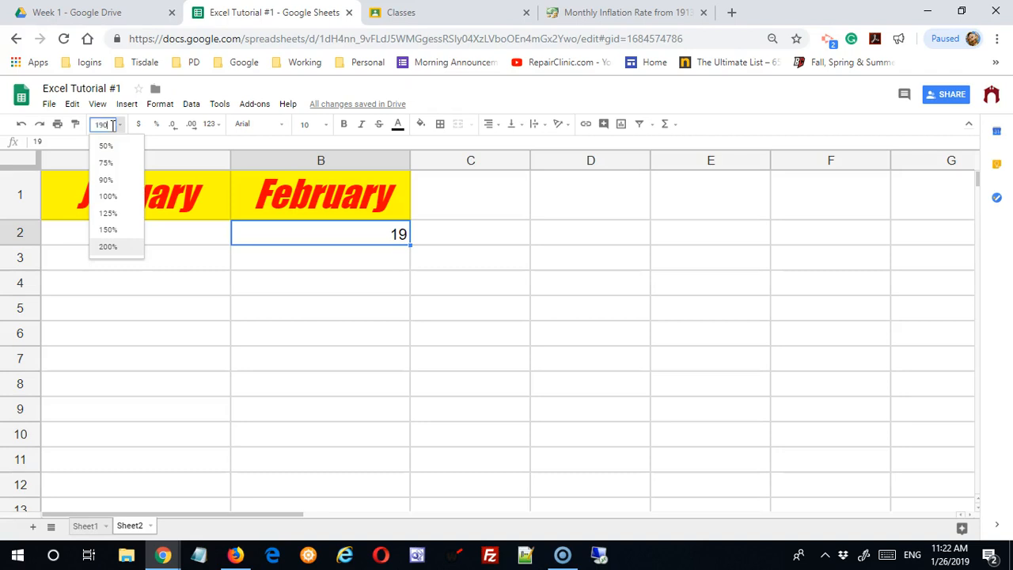
key(Return)
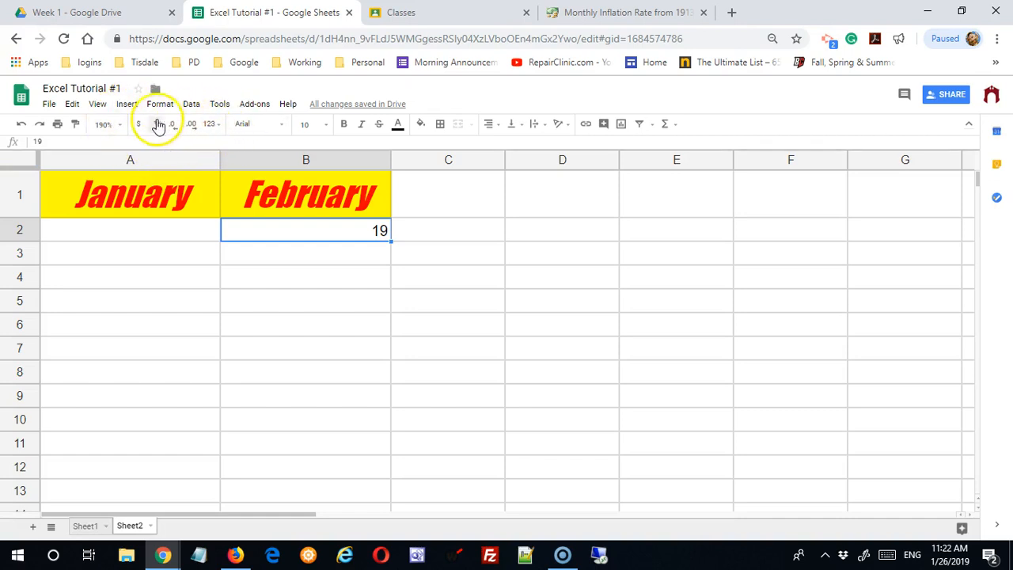
click(411, 375)
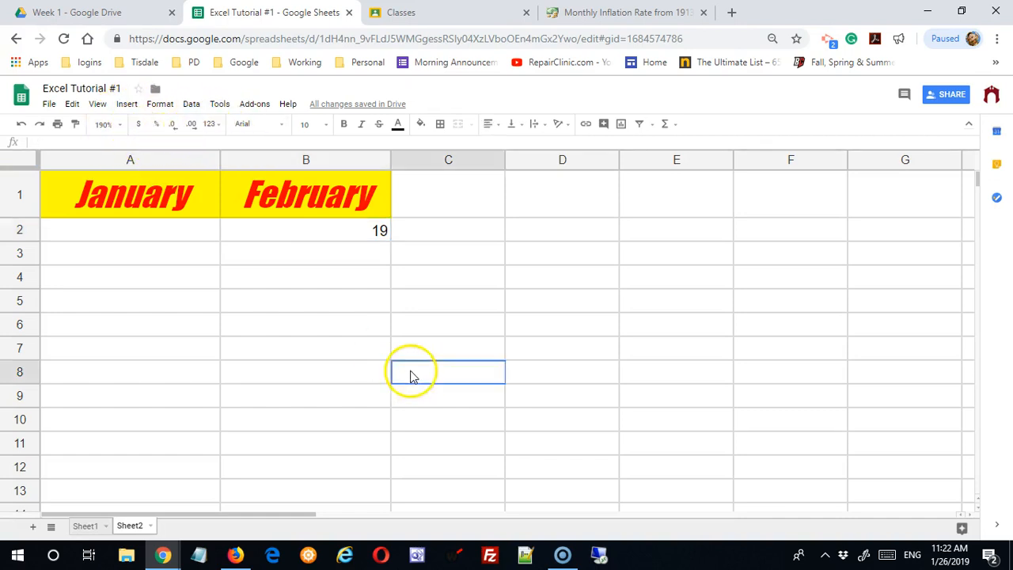
Format the 19 in cell B2 with the Impact font at size 12.
click(353, 239)
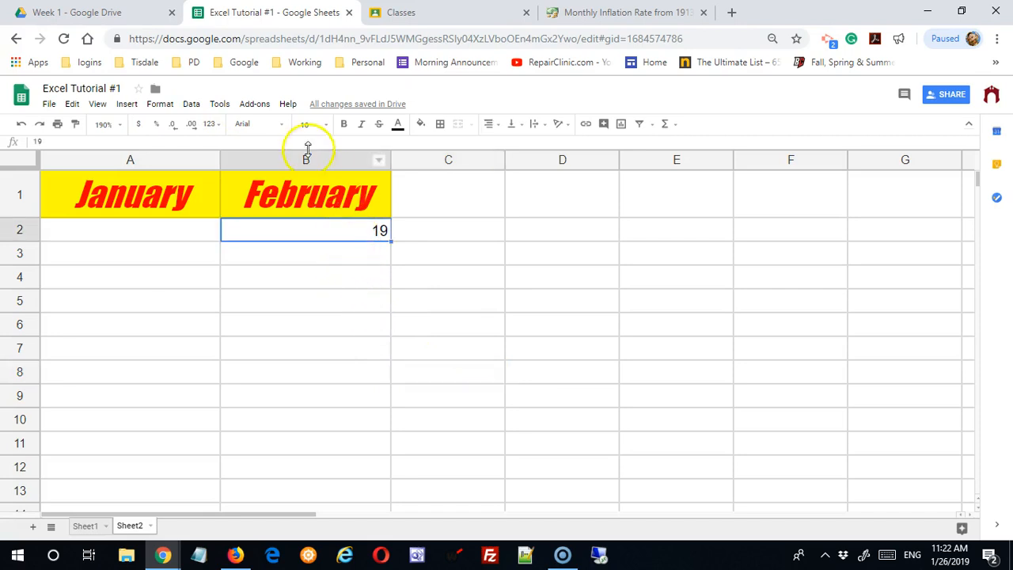
click(282, 124)
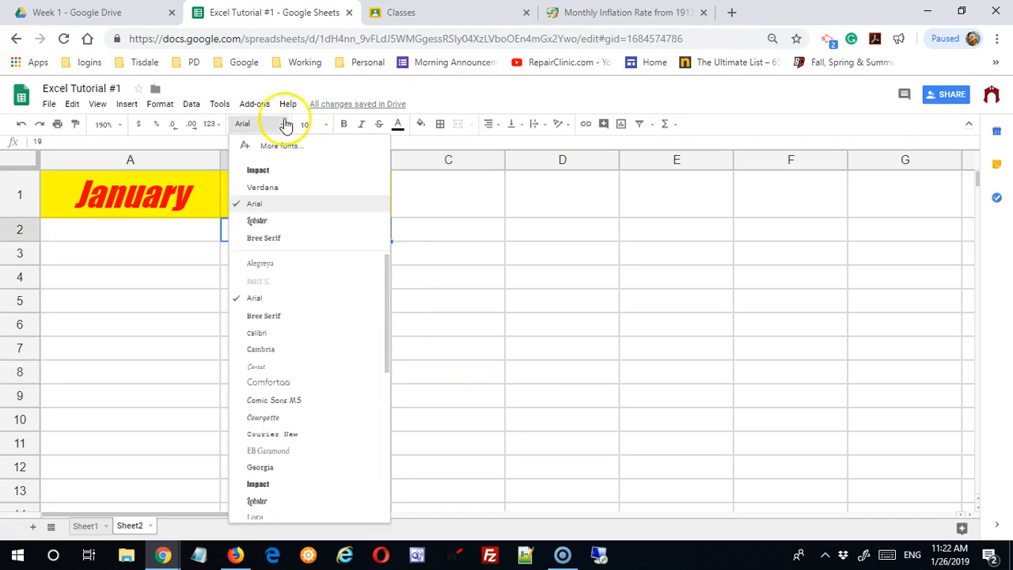
click(289, 176)
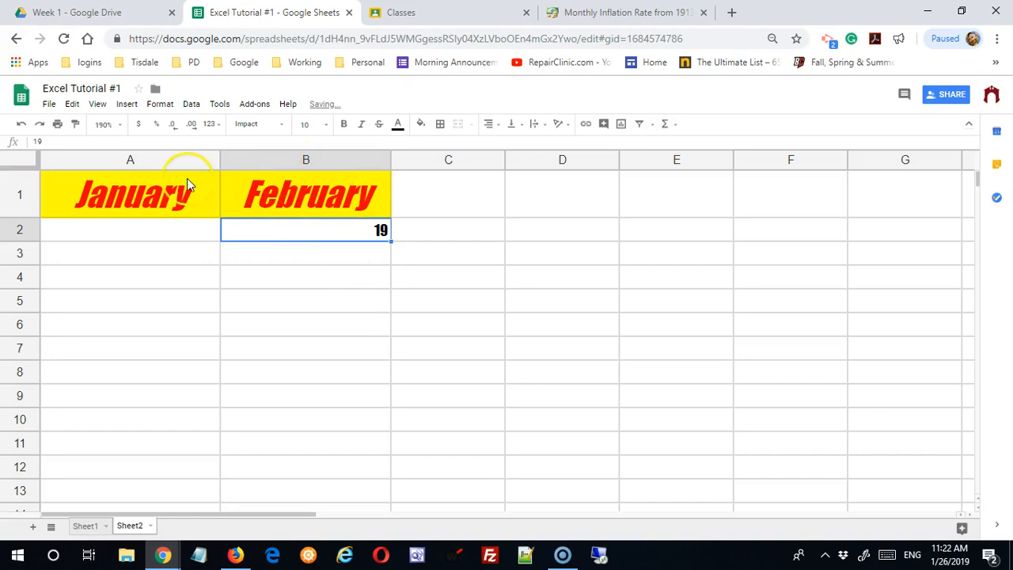
click(326, 125)
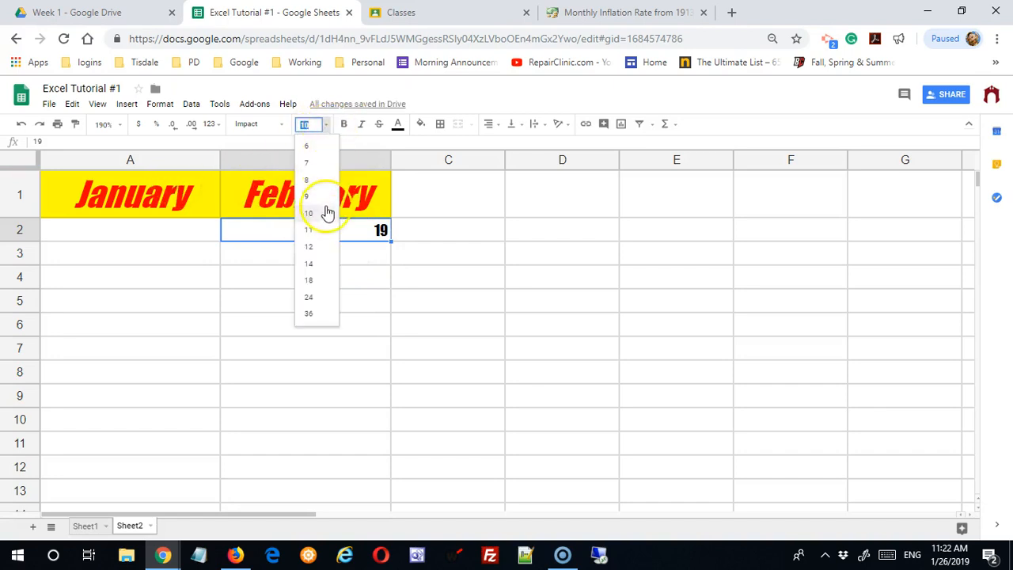
click(311, 247)
Enlarge the 19 in cell B2 in stages to font sizes 22, 36 and 70.
click(324, 124)
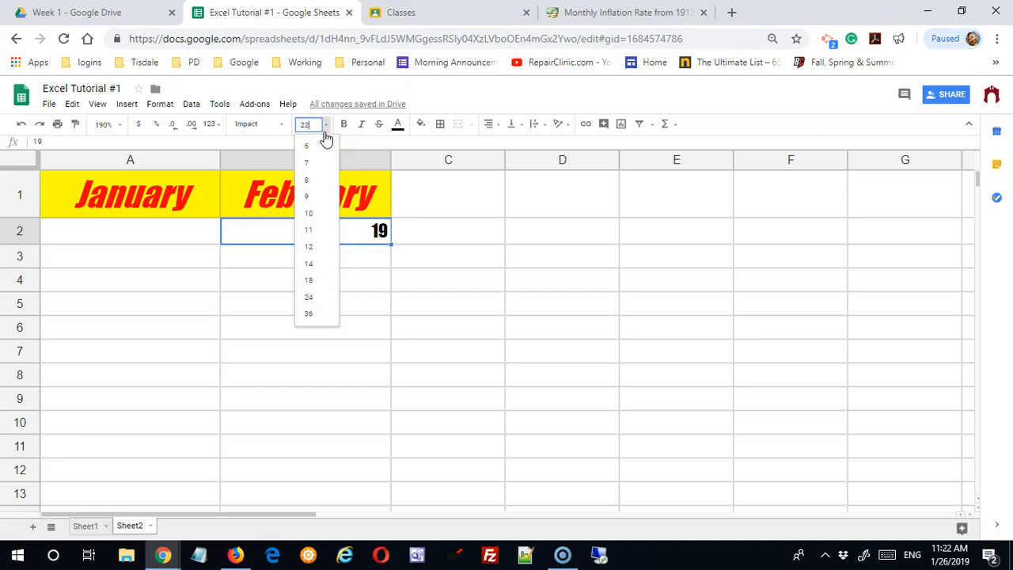
key(Return)
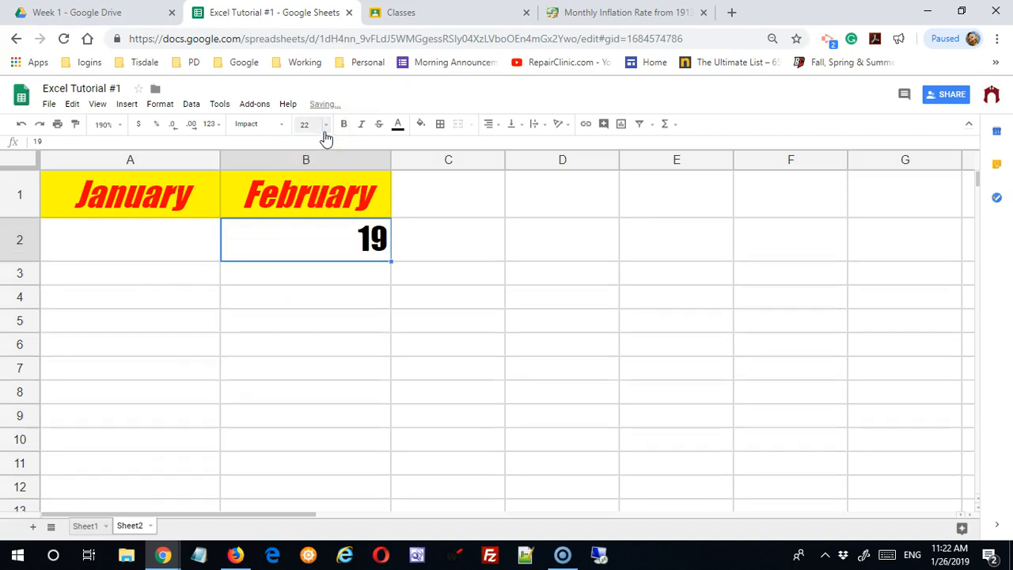
click(323, 133)
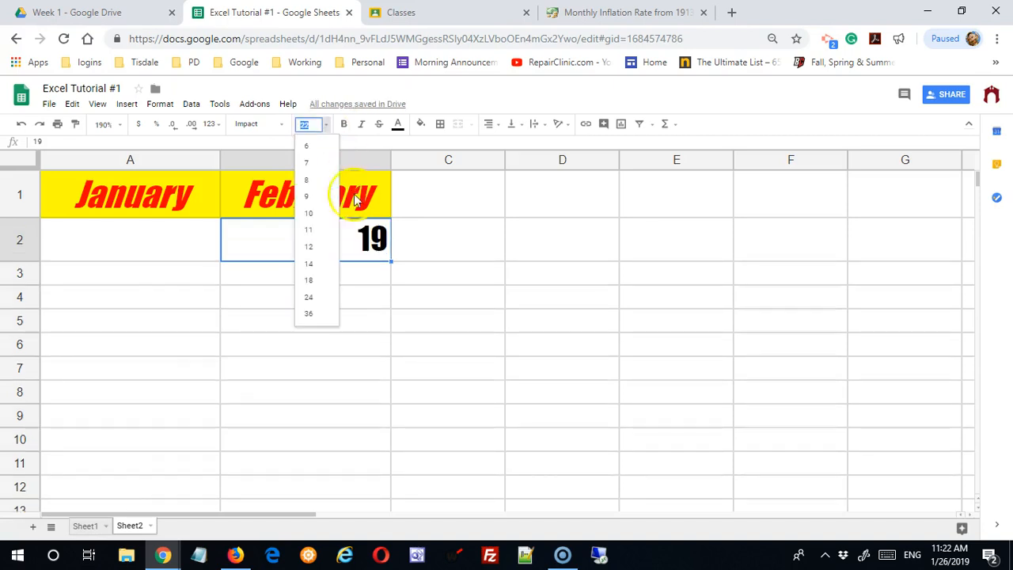
click(319, 315)
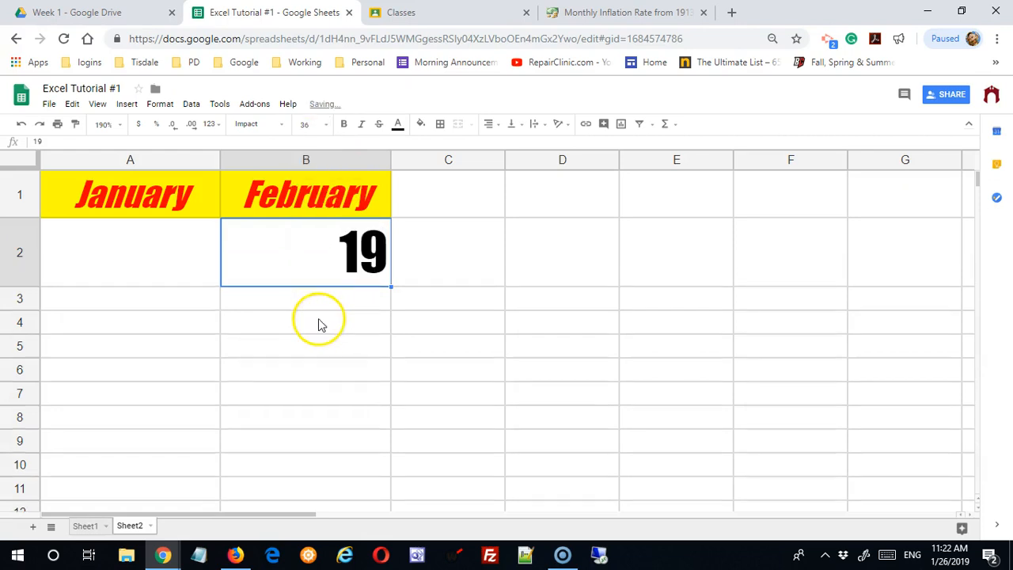
click(314, 125)
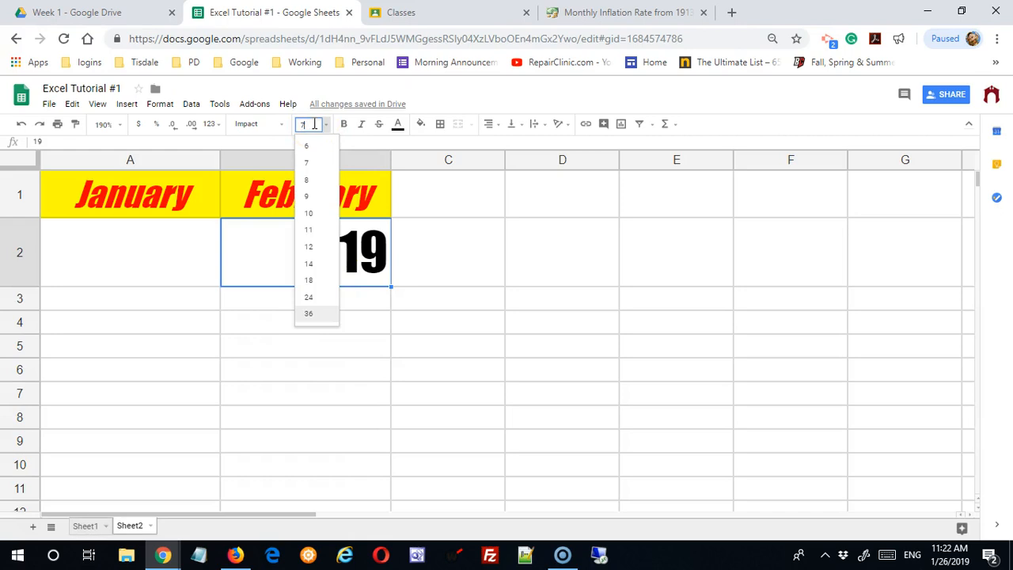
key(Return)
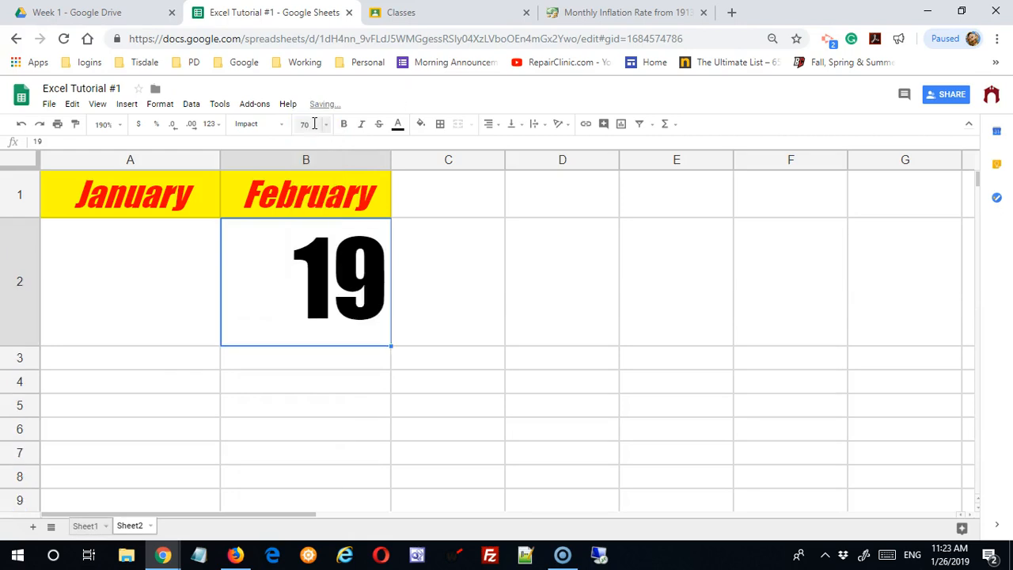
Reduce the font size of the 19 in cell B2 to 12.
click(325, 126)
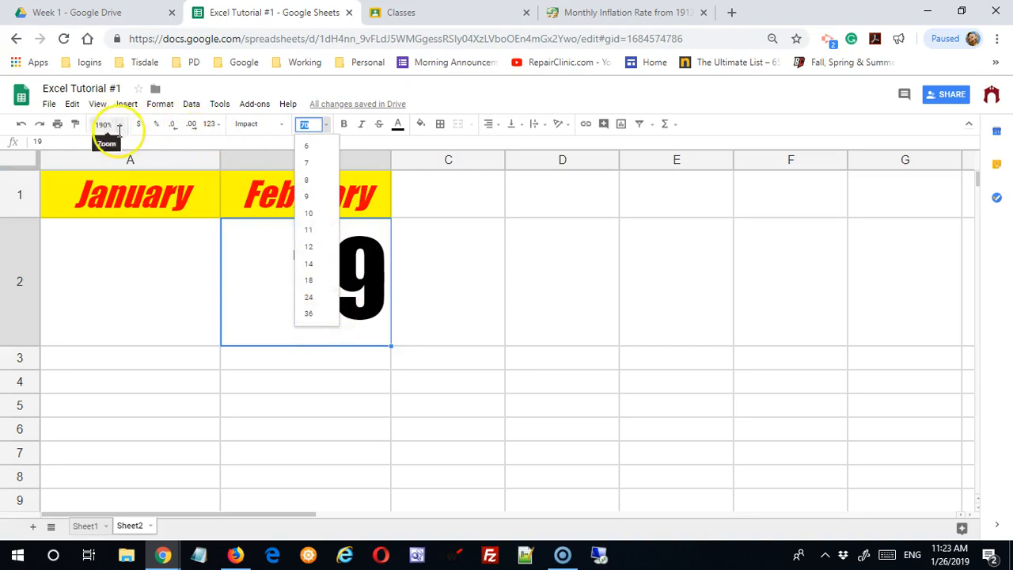
click(532, 328)
click(305, 260)
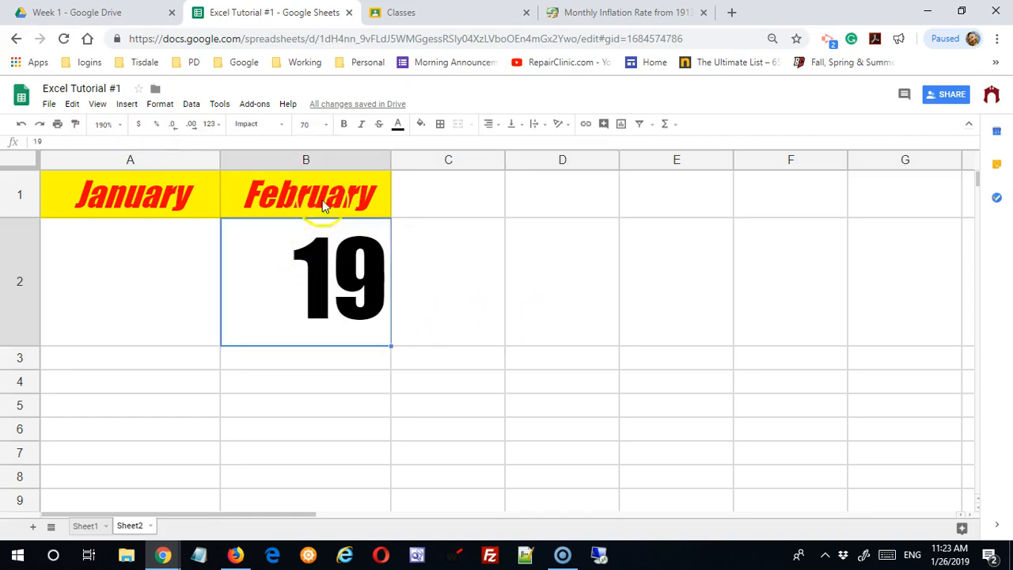
click(327, 125)
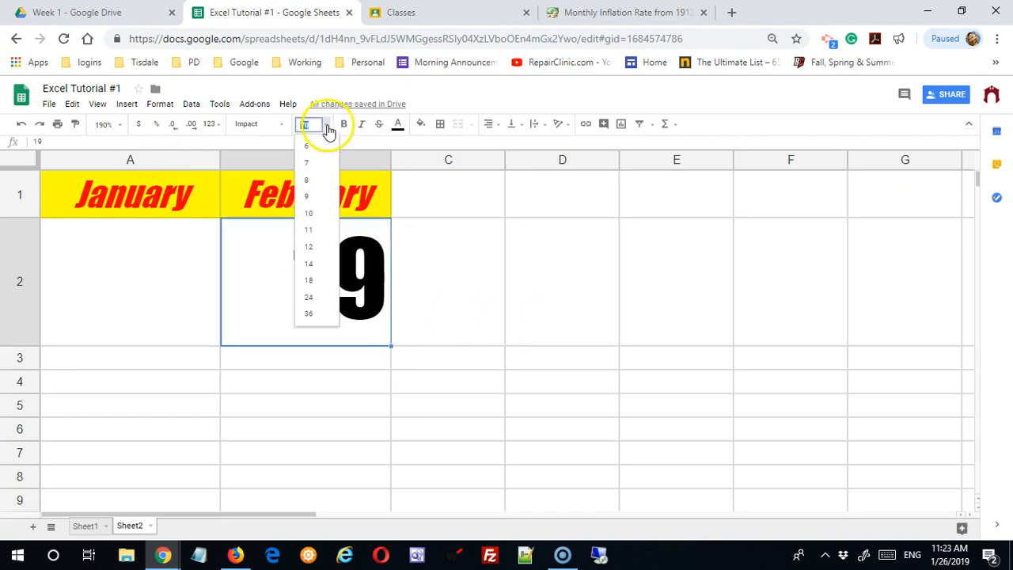
click(321, 248)
click(444, 294)
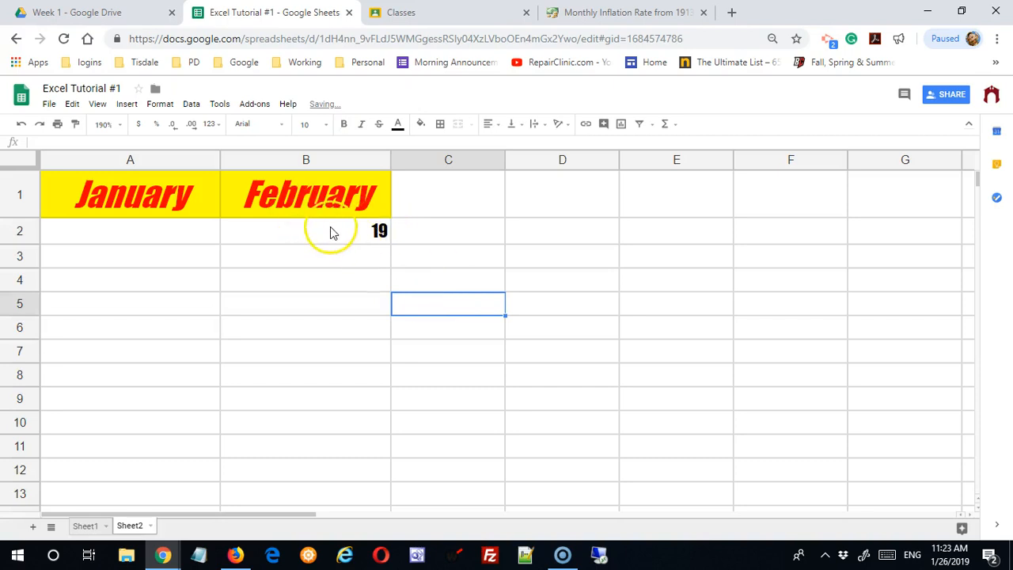
Enter the sample text "dsafadfdas" in cell C2.
click(456, 228)
text(dsafadfdas)
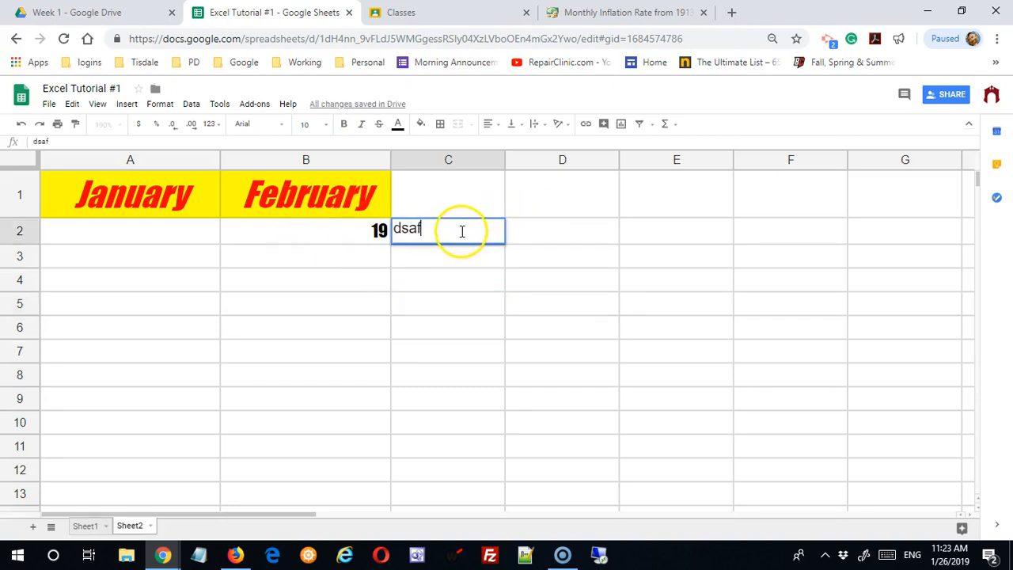
click(480, 287)
Make the sample text in cell C2 bold, italic and struck through.
click(463, 234)
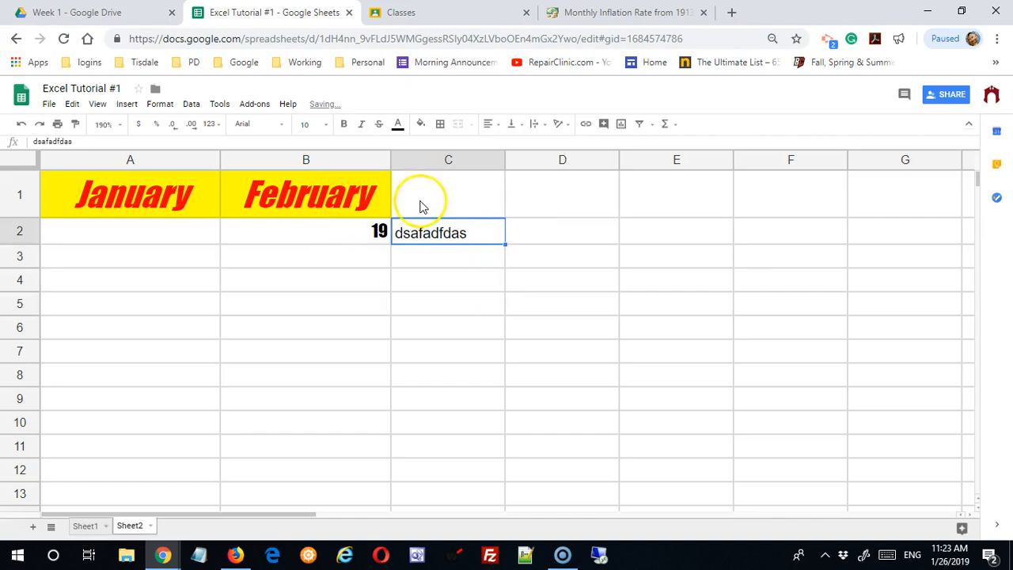
click(361, 124)
click(377, 126)
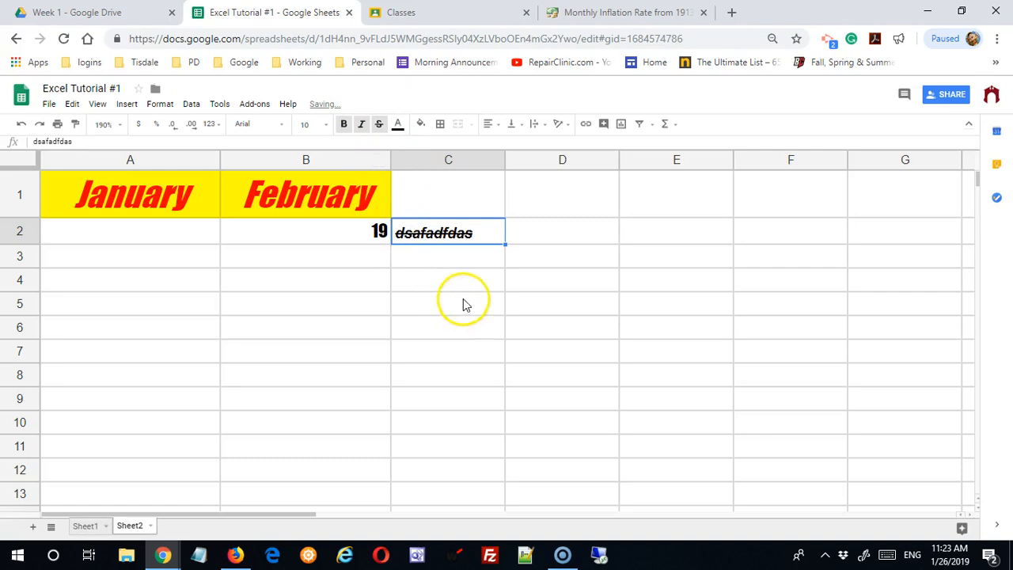
Color the text in cell C2 cyan and fill the cell with red.
click(398, 125)
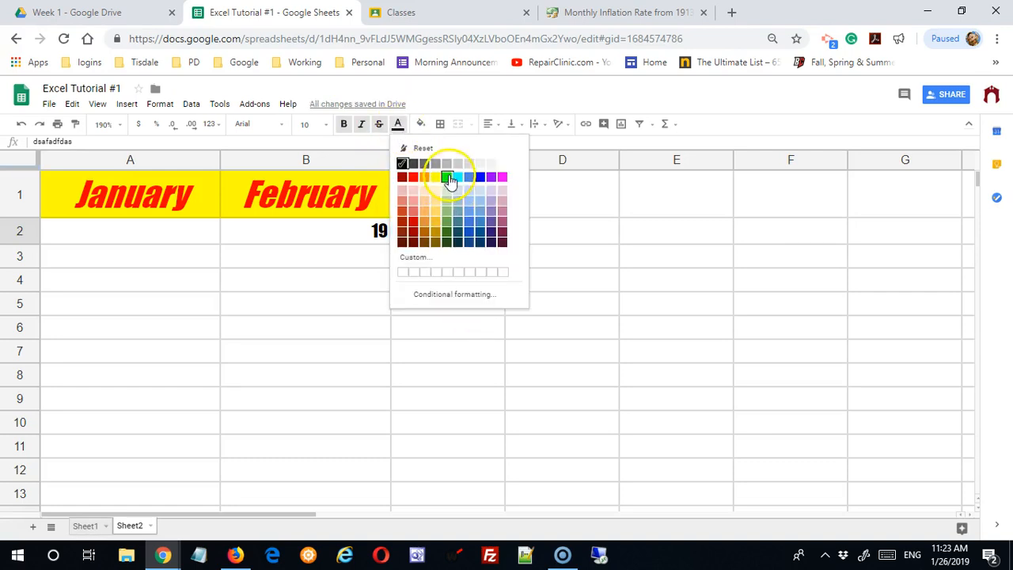
click(457, 176)
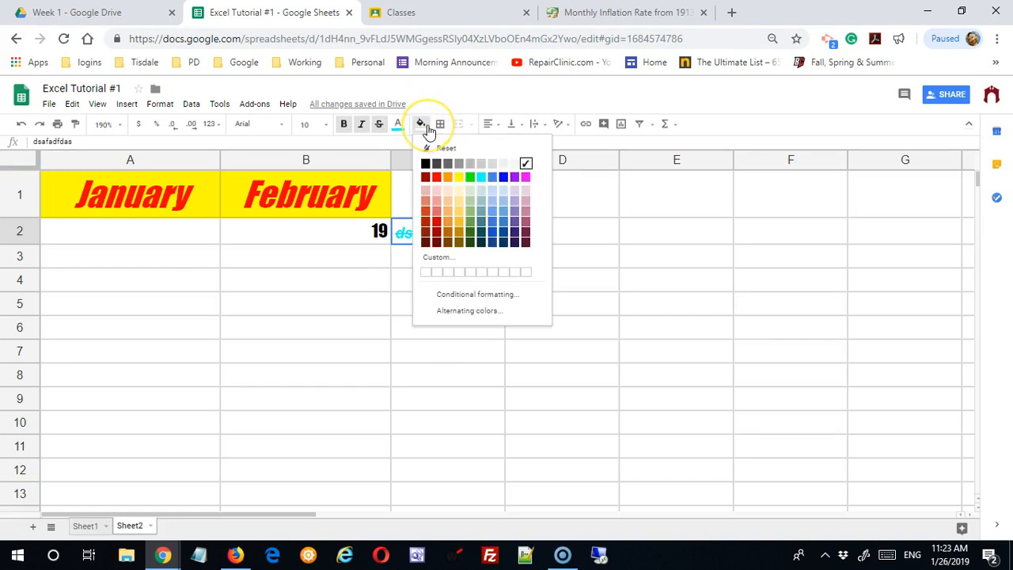
click(436, 177)
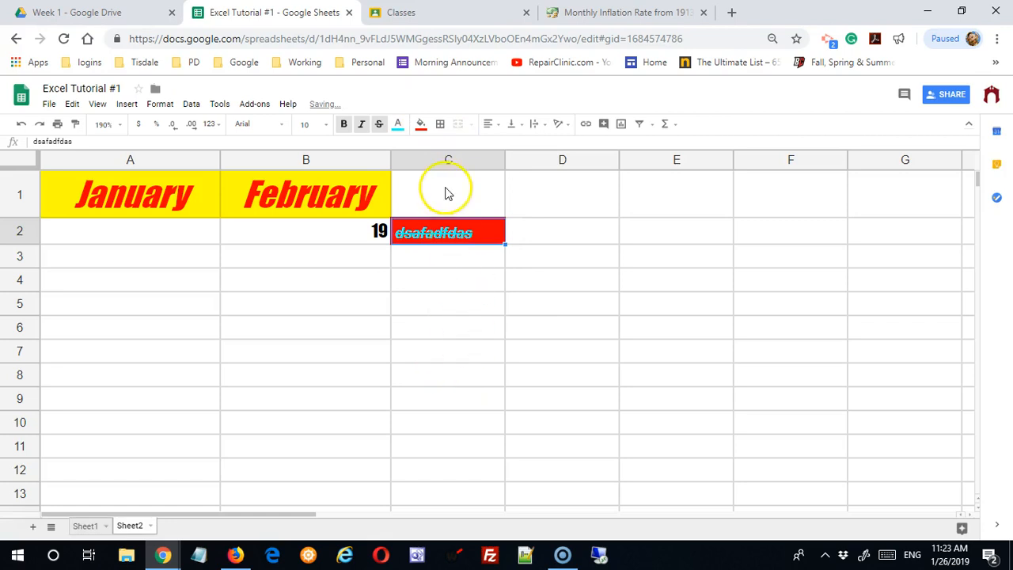
Apply black borders to all sides of cell C2.
click(440, 127)
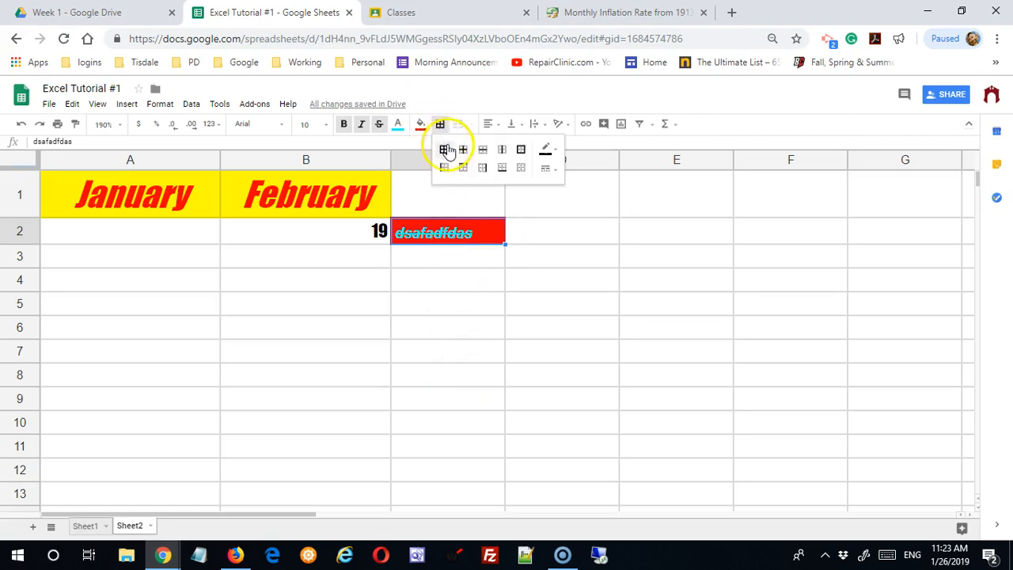
click(445, 152)
click(450, 353)
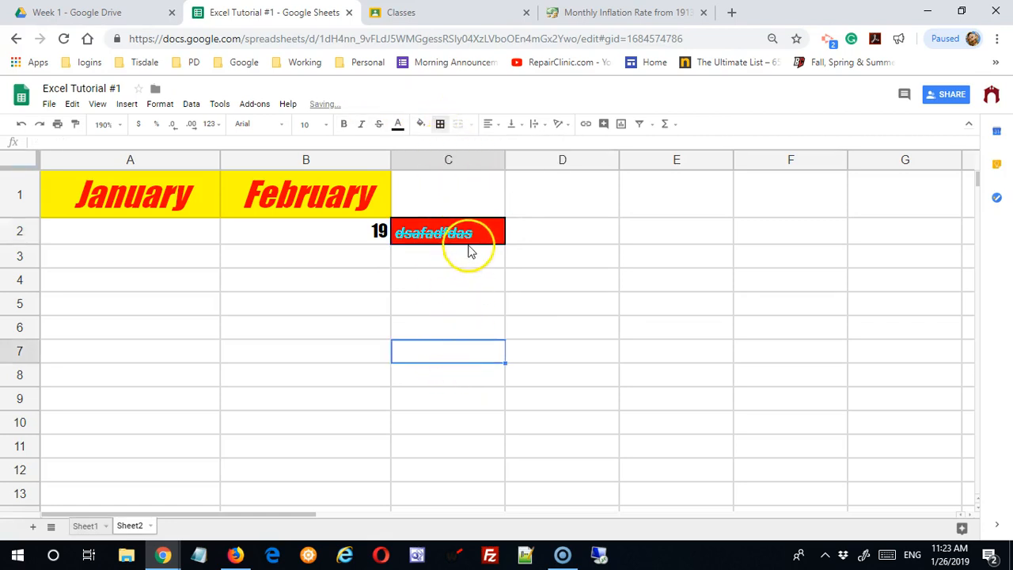
Apply black borders to all sides of the January and February header cells A1:B1.
drag(165, 195, 301, 190)
click(440, 124)
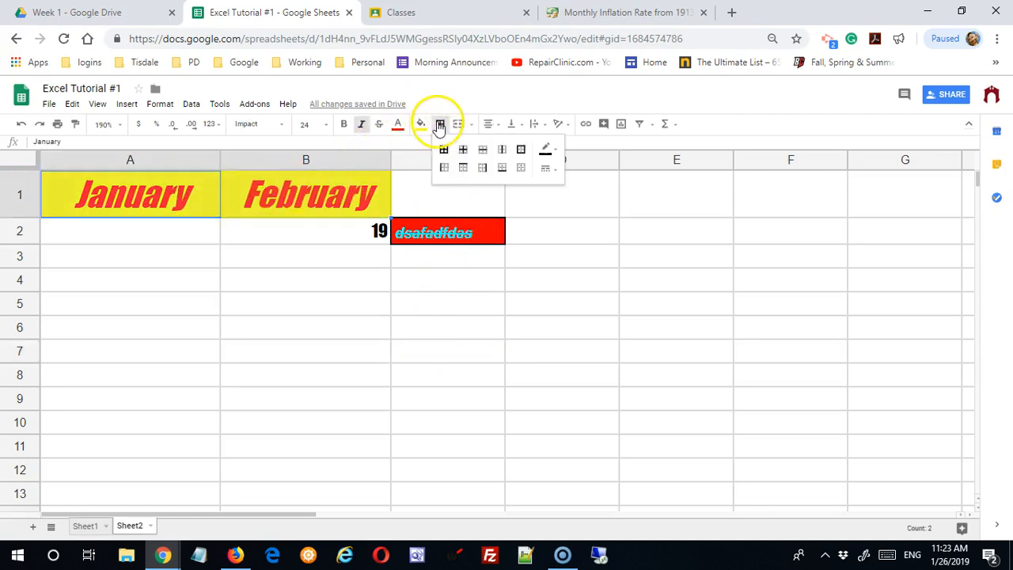
click(445, 152)
drag(285, 396, 285, 374)
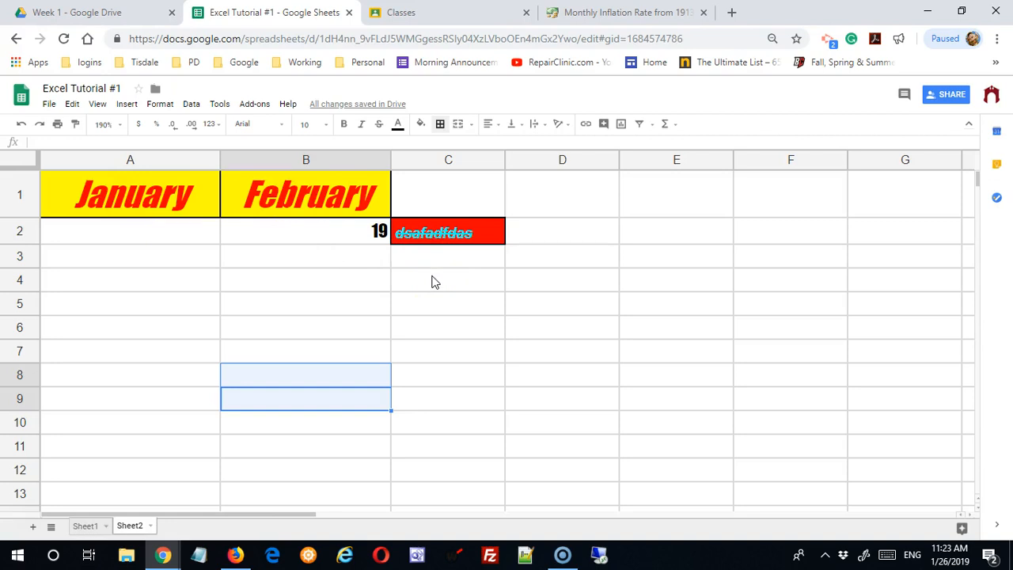
click(644, 354)
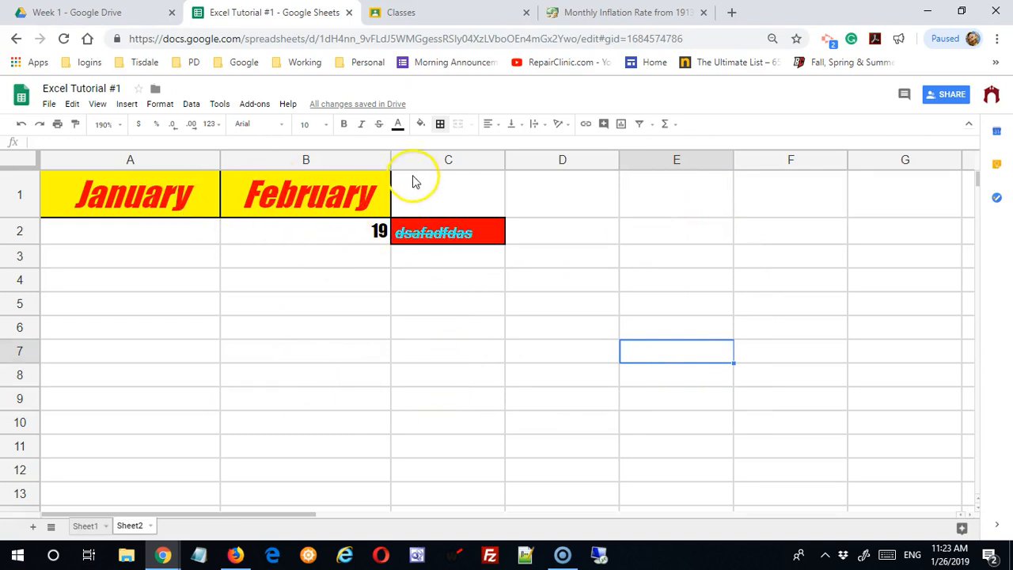
click(404, 309)
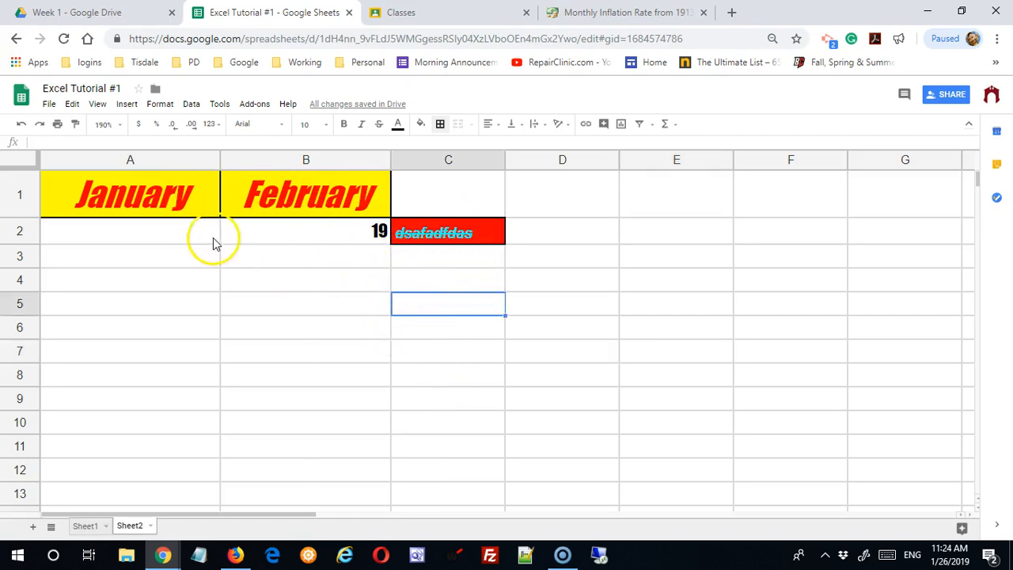
Enter "I'm typing" in cell D1 and "in one cell" in cell E1.
click(607, 195)
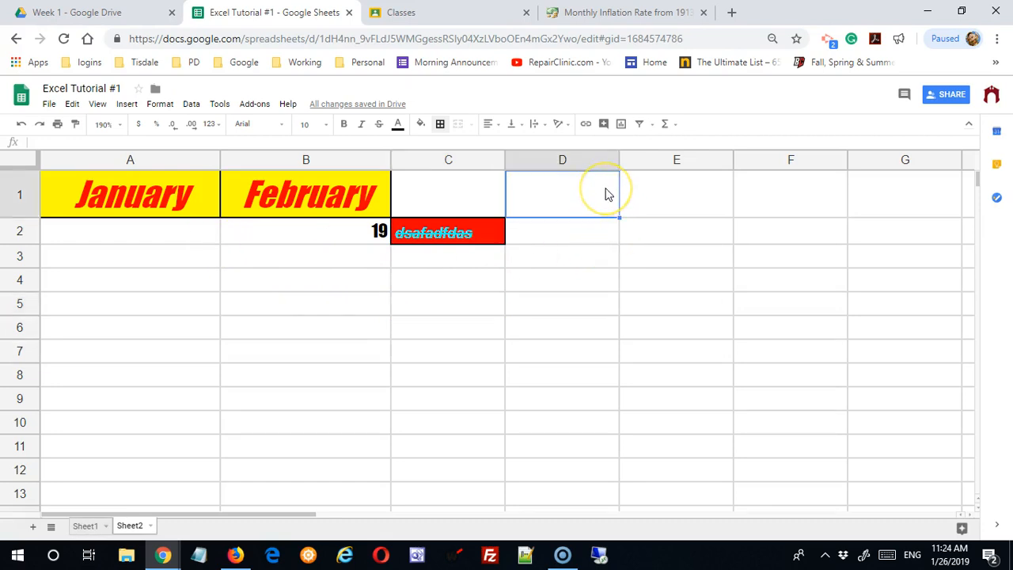
text(I'm typing)
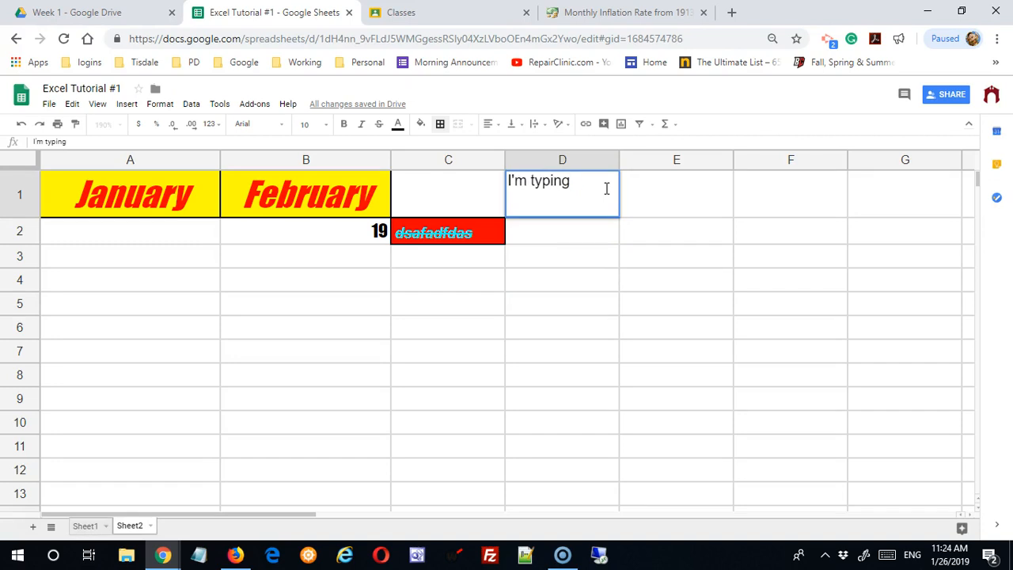
key(Tab)
text(I)
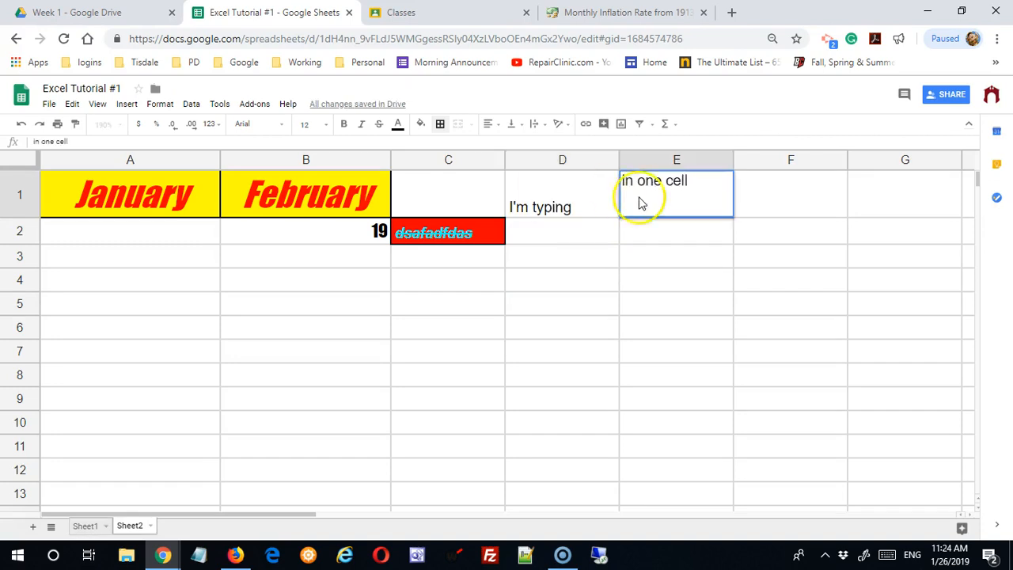
click(756, 415)
Merge cells D1 and E1 into one cell, accepting that only the first value is kept.
click(562, 201)
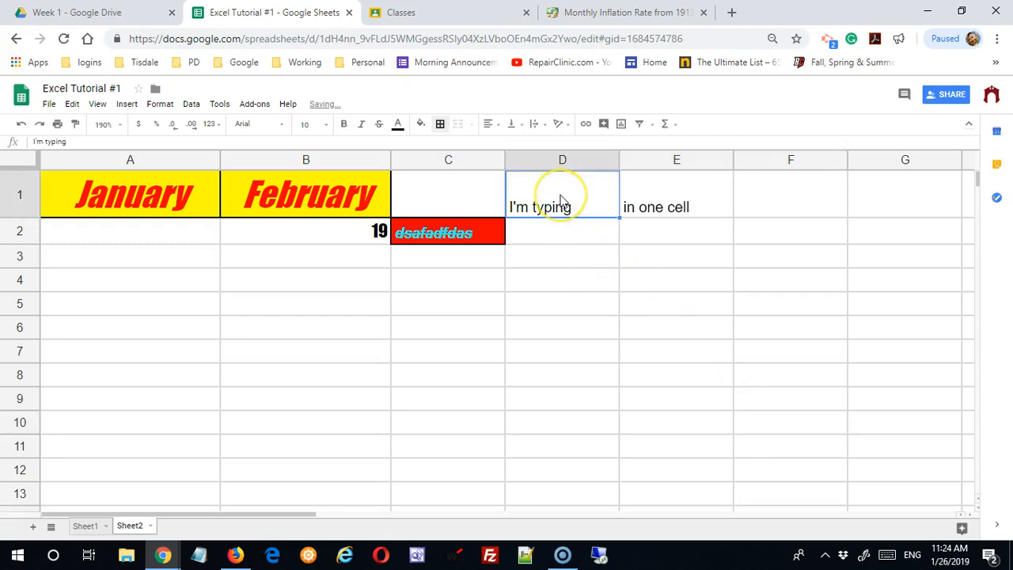
click(687, 200)
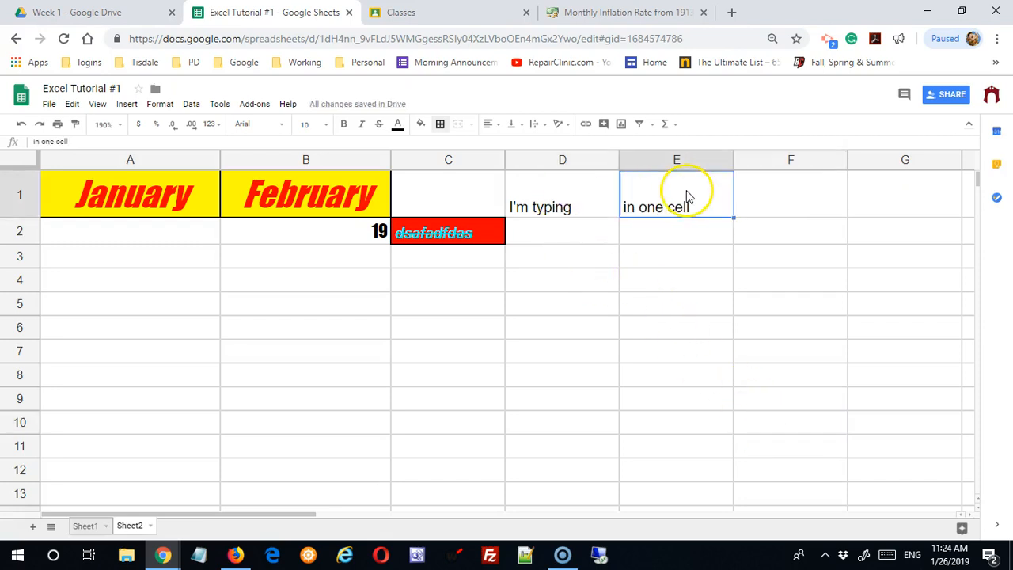
click(661, 284)
drag(587, 203, 673, 203)
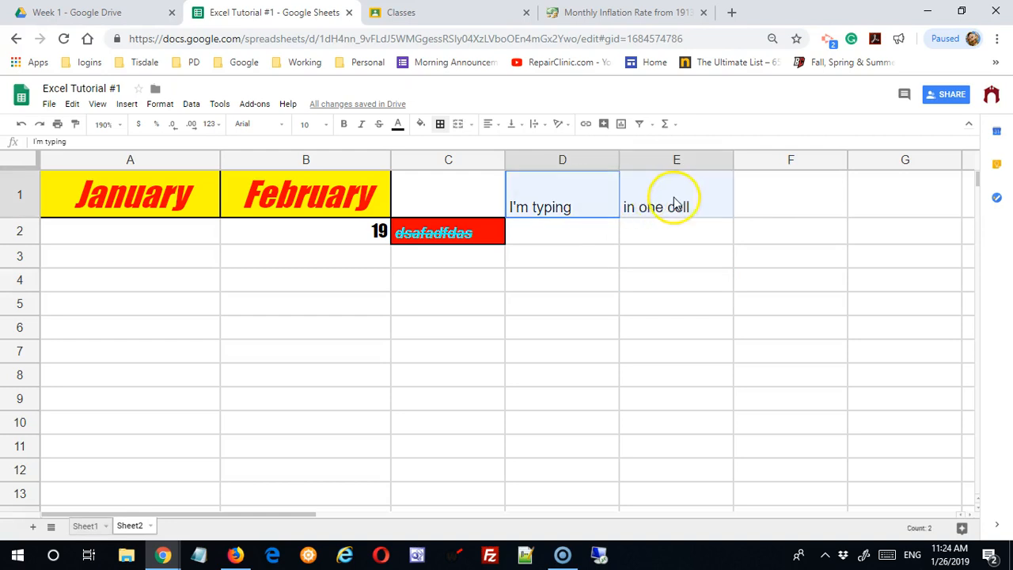
click(458, 125)
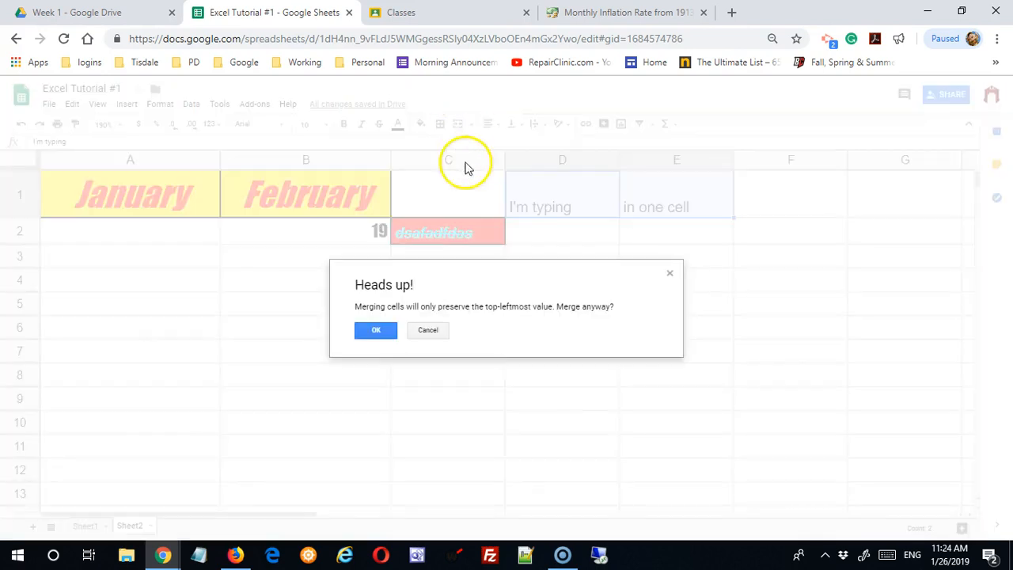
click(378, 332)
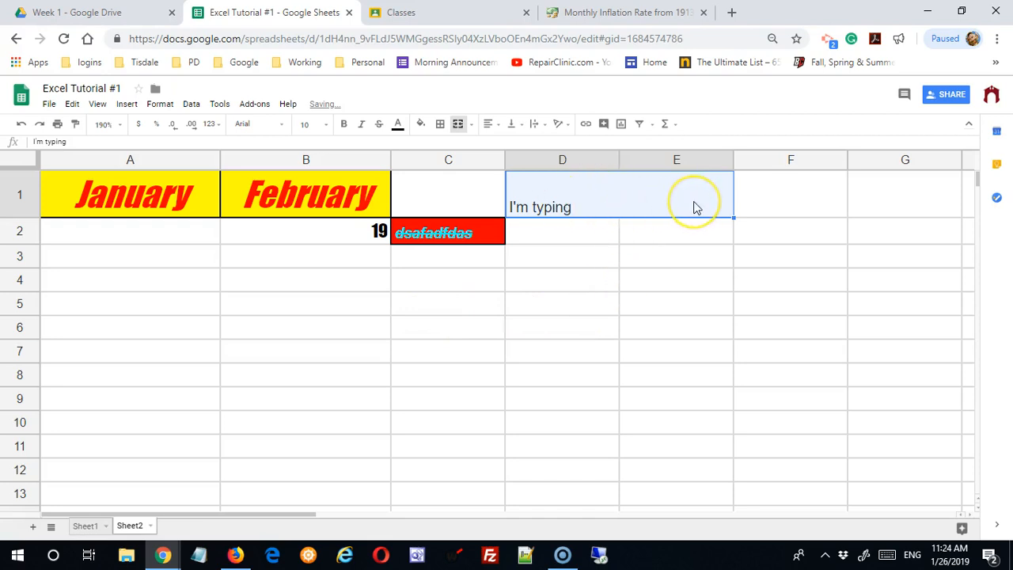
Extend the text in the merged cell D1:E1 to read "I'm typing in one cell".
click(588, 206)
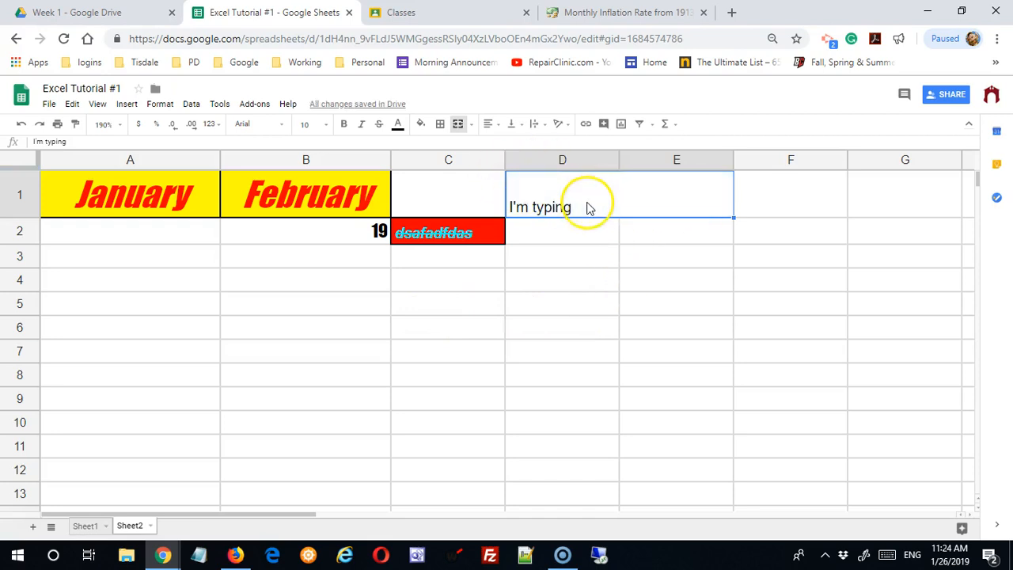
double_click(587, 209)
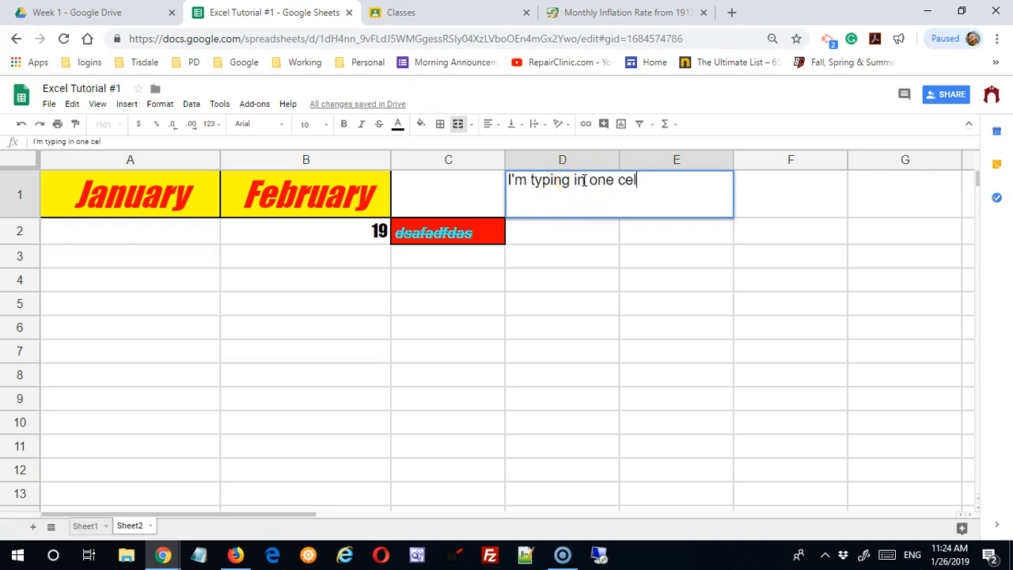
text(in one cell)
click(662, 330)
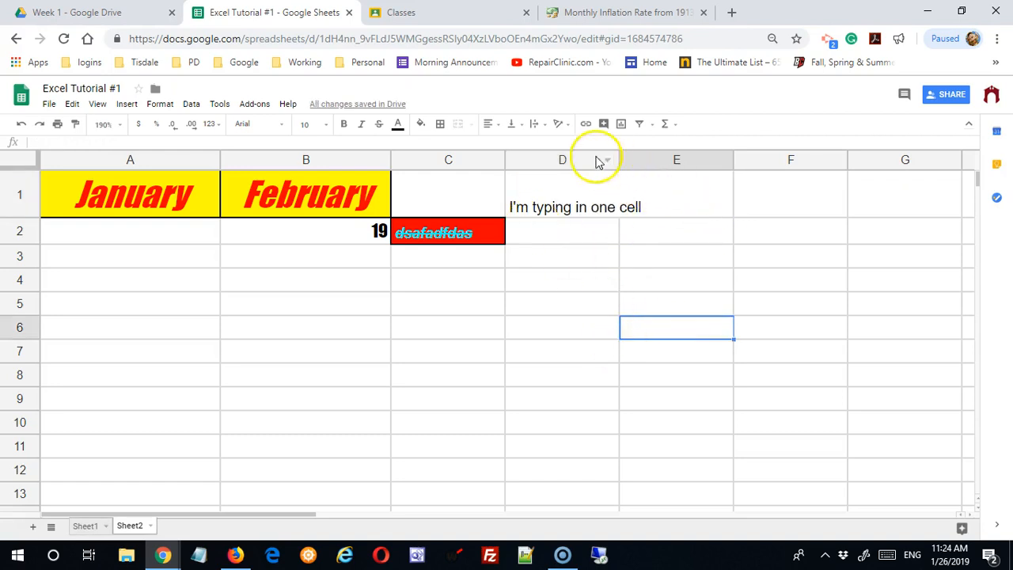
Unmerge the cell spanning D1 and E1 back into separate cells.
click(573, 200)
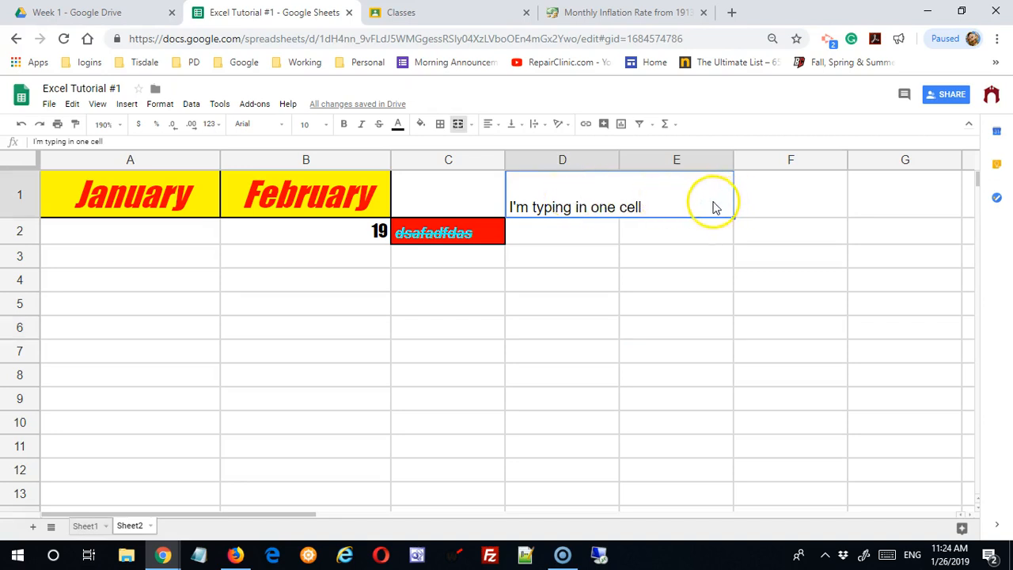
click(777, 205)
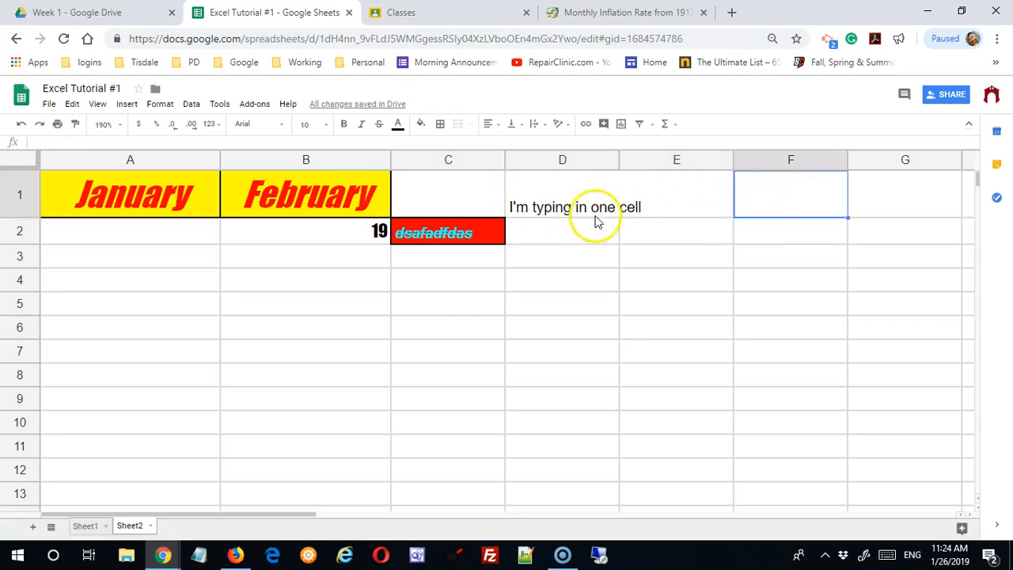
click(656, 208)
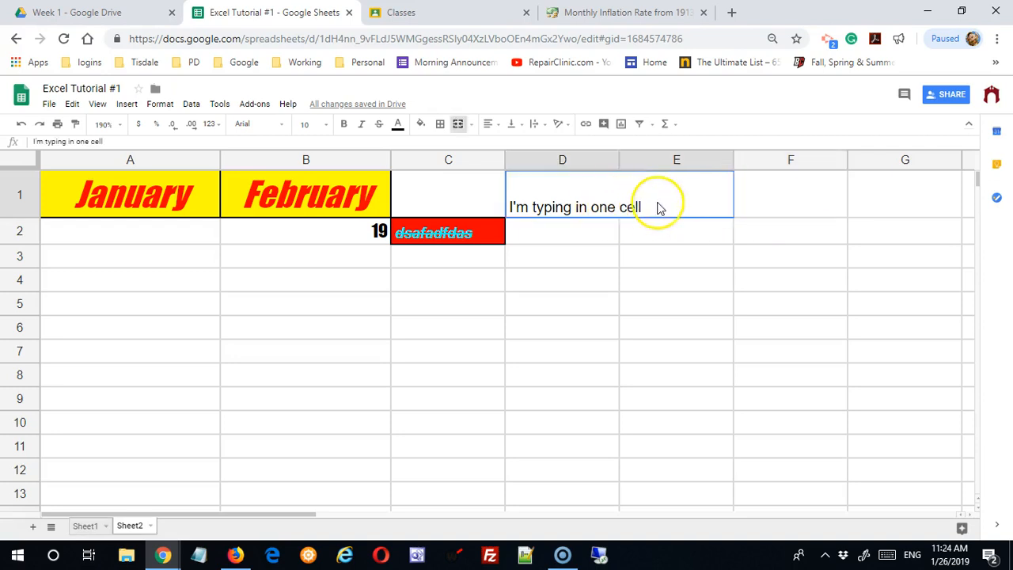
click(470, 125)
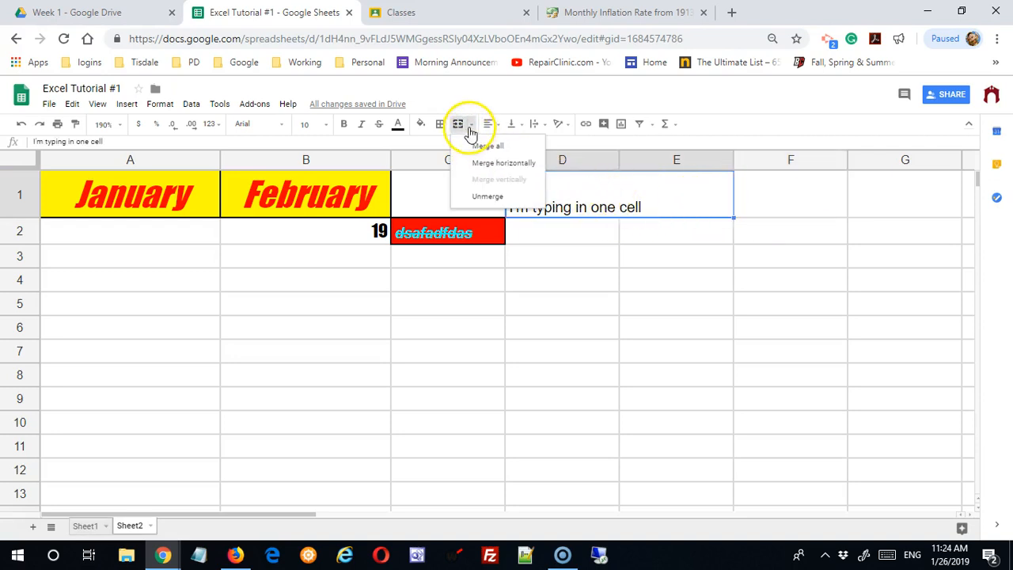
click(488, 196)
click(503, 199)
click(686, 290)
click(606, 201)
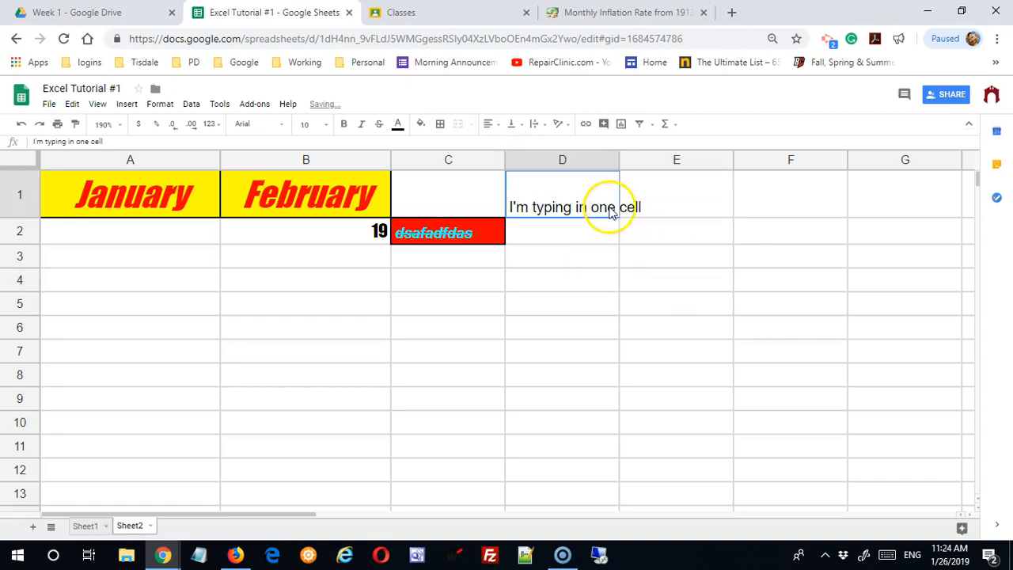
Clear the text from cell D1.
click(633, 216)
key(Left)
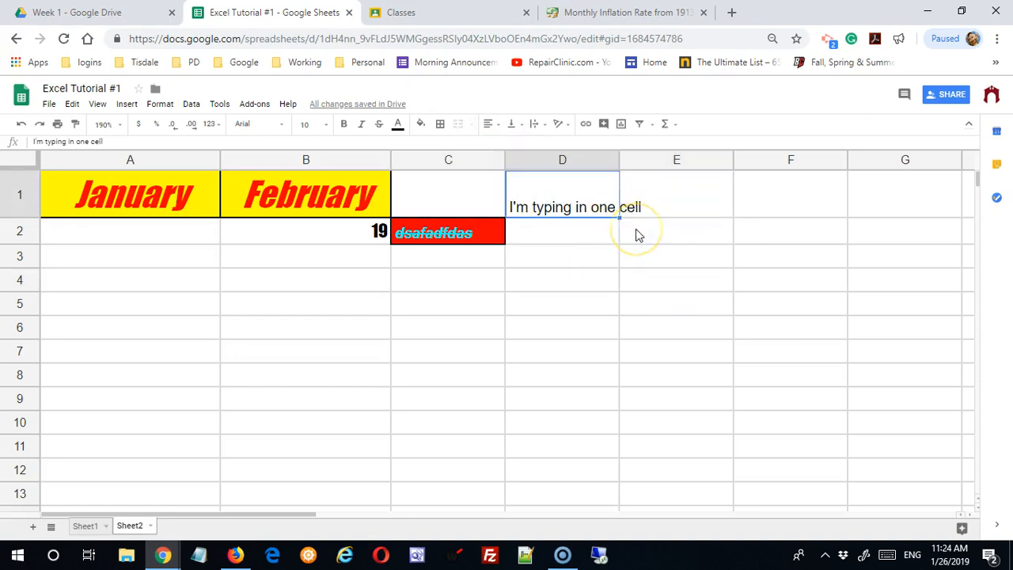
key(Delete)
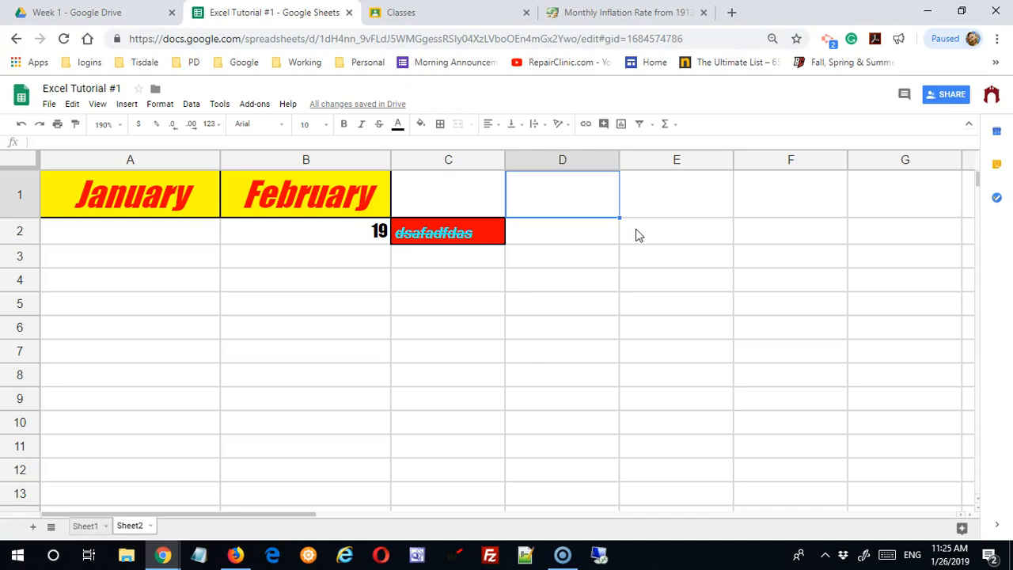
Left-align the contents of cells A1:C2.
click(573, 260)
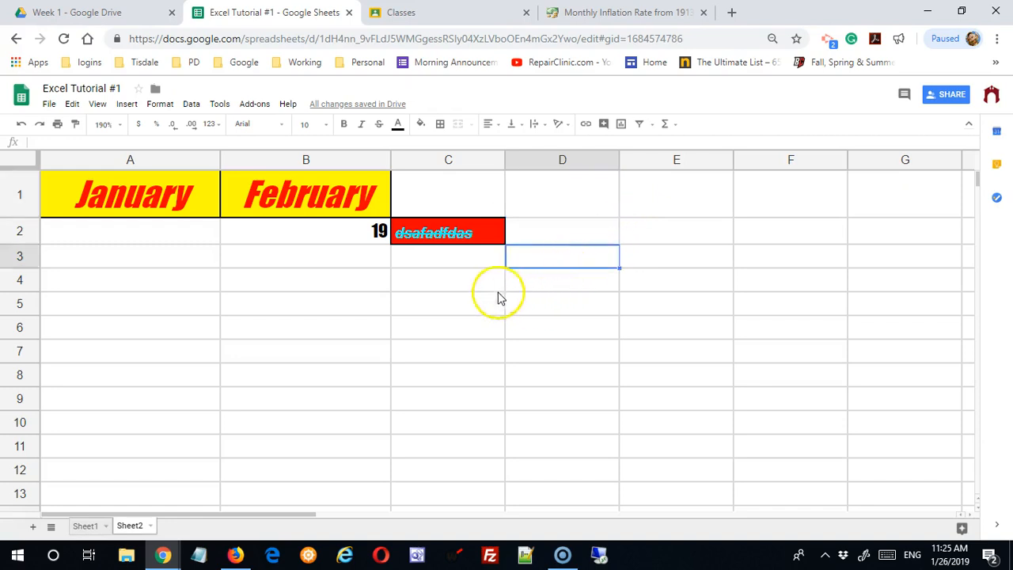
click(464, 234)
drag(158, 194, 470, 232)
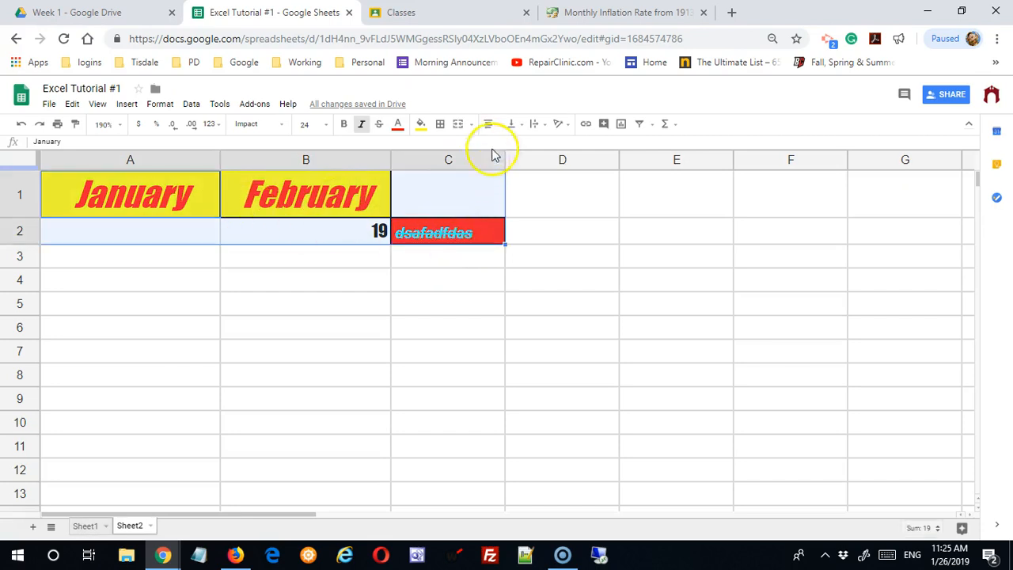
click(490, 124)
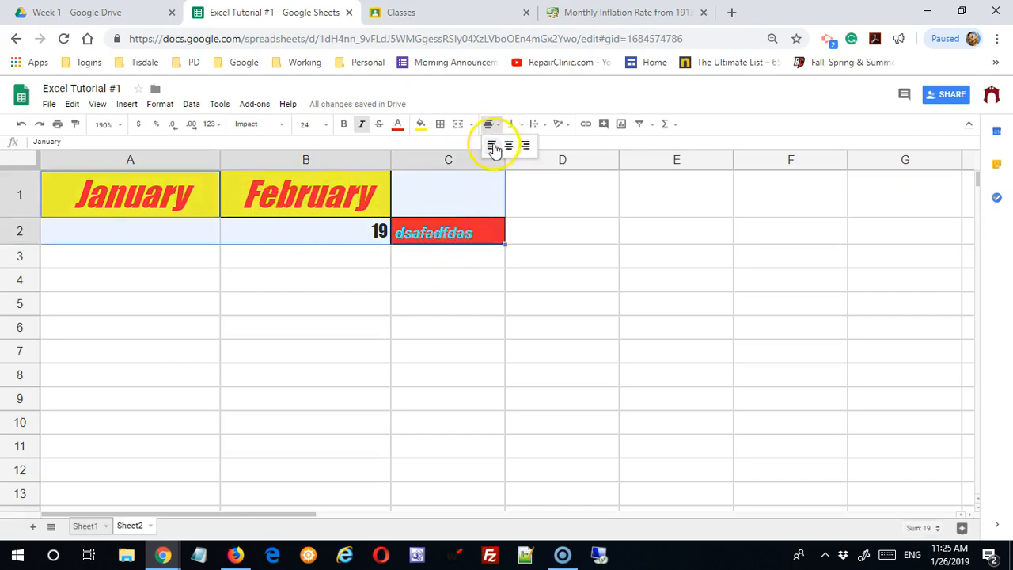
click(492, 147)
Try center alignment and then right alignment on cells A1:C2.
click(490, 125)
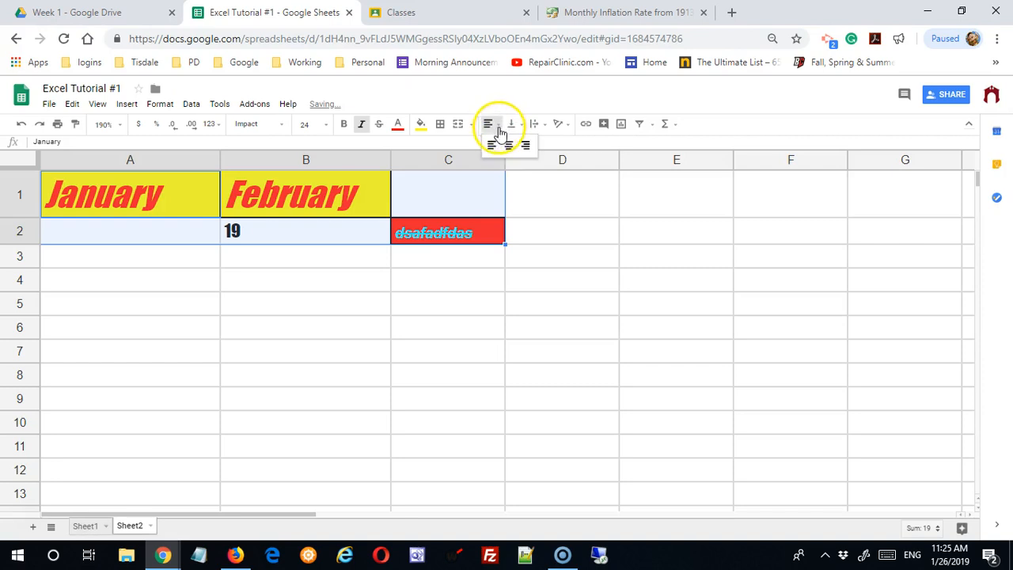
click(508, 146)
click(490, 124)
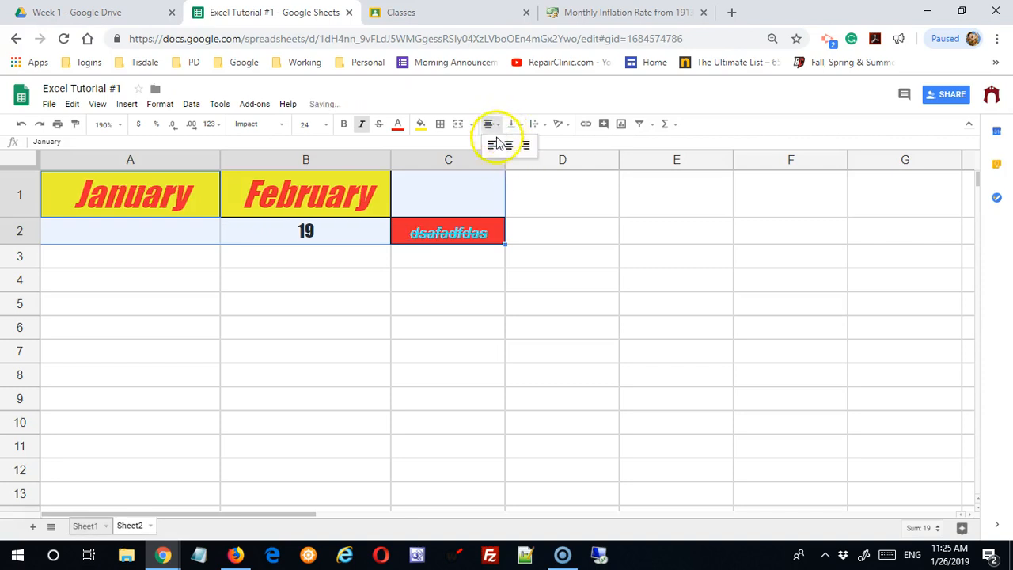
click(526, 146)
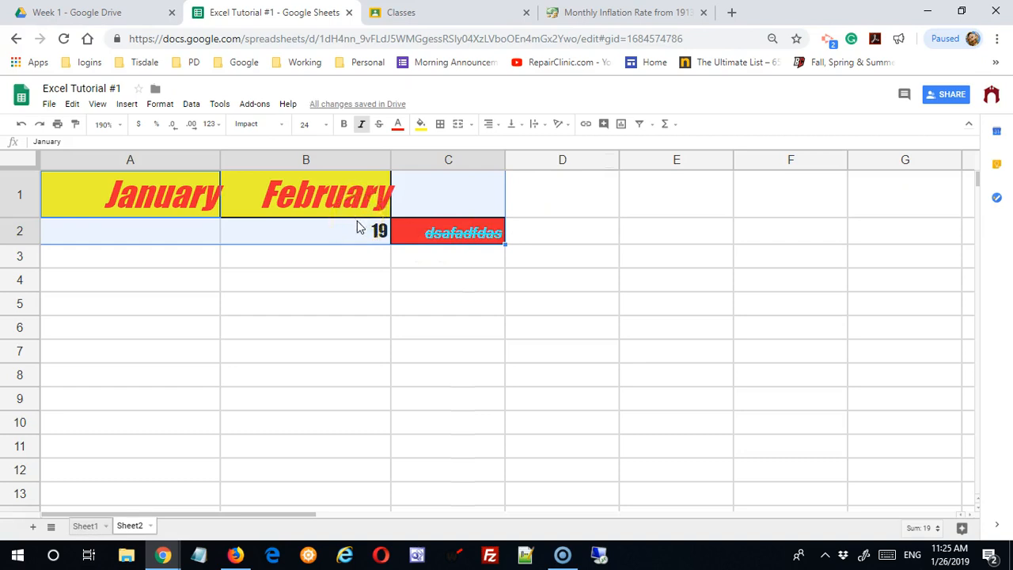
Return cells A1:C2 to left alignment and deselect the range.
click(493, 125)
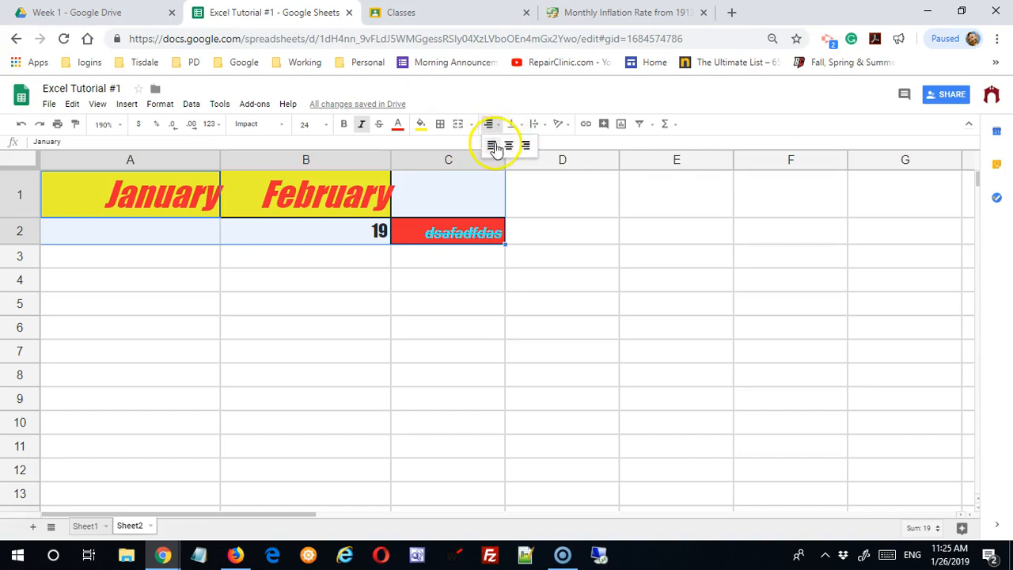
click(492, 145)
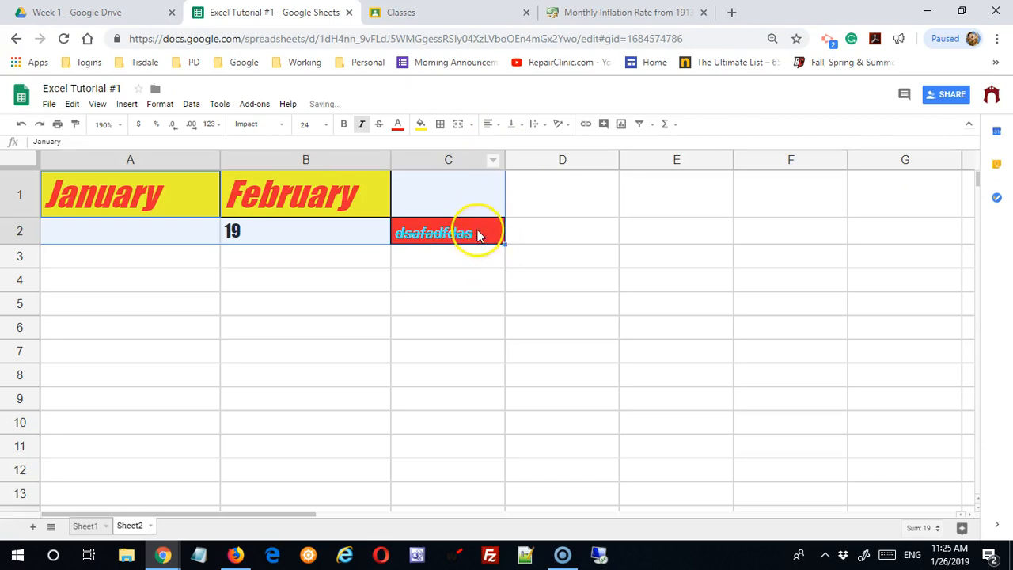
click(475, 231)
click(374, 207)
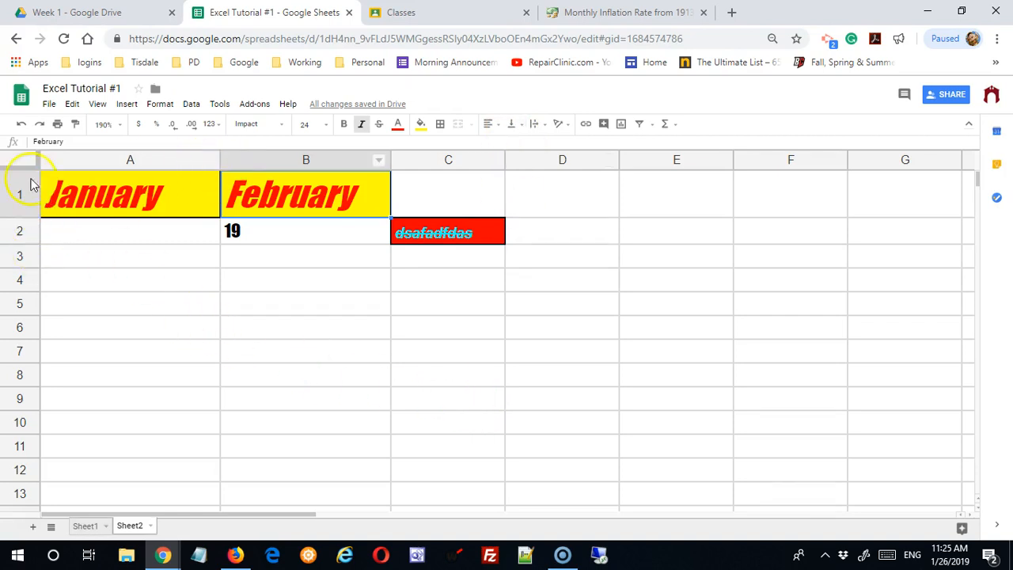
Set the sheet's zoom to 100%.
click(118, 125)
click(108, 196)
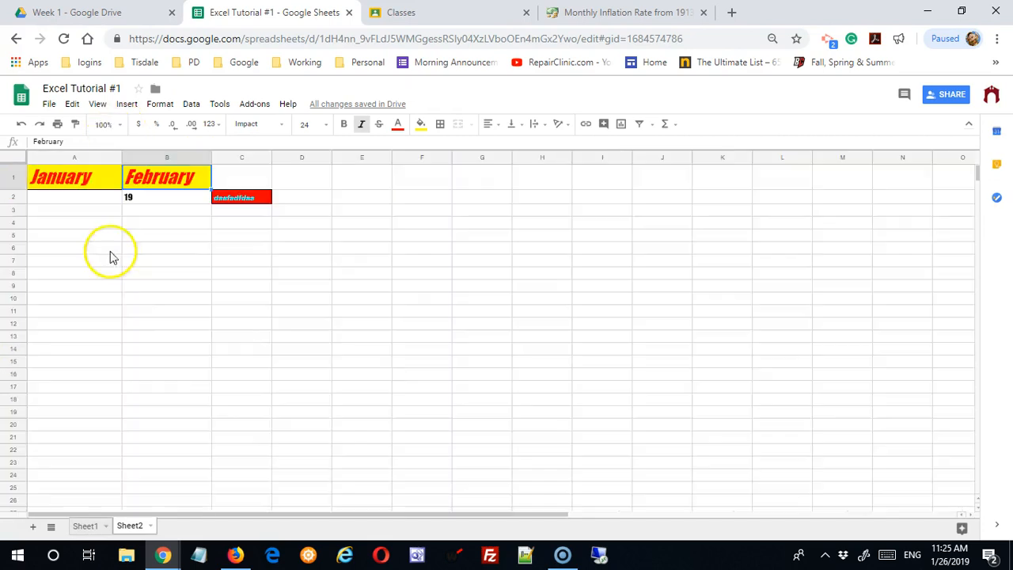
click(138, 314)
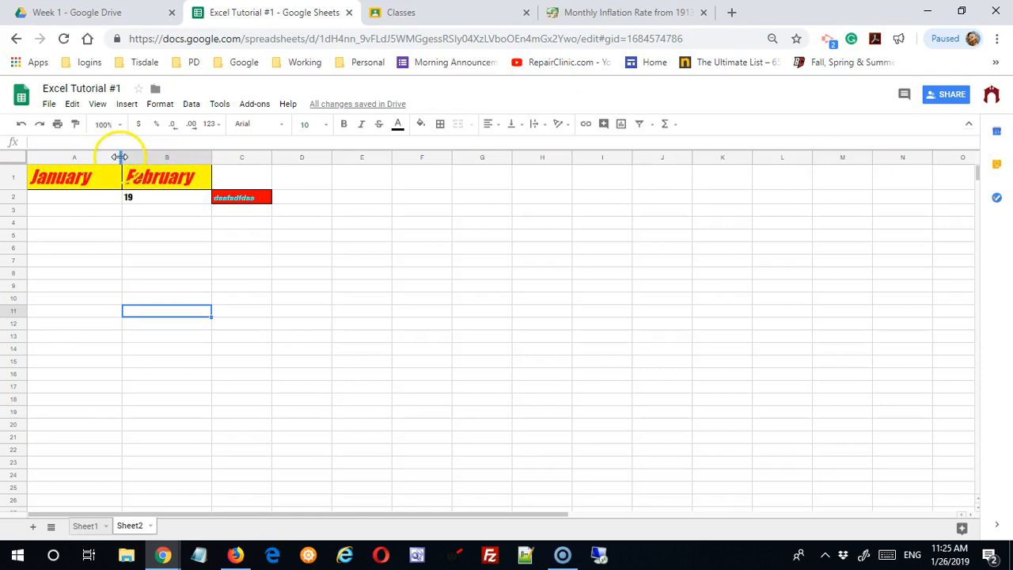
Widen columns A and B to a little more than twice their width.
drag(120, 157, 250, 156)
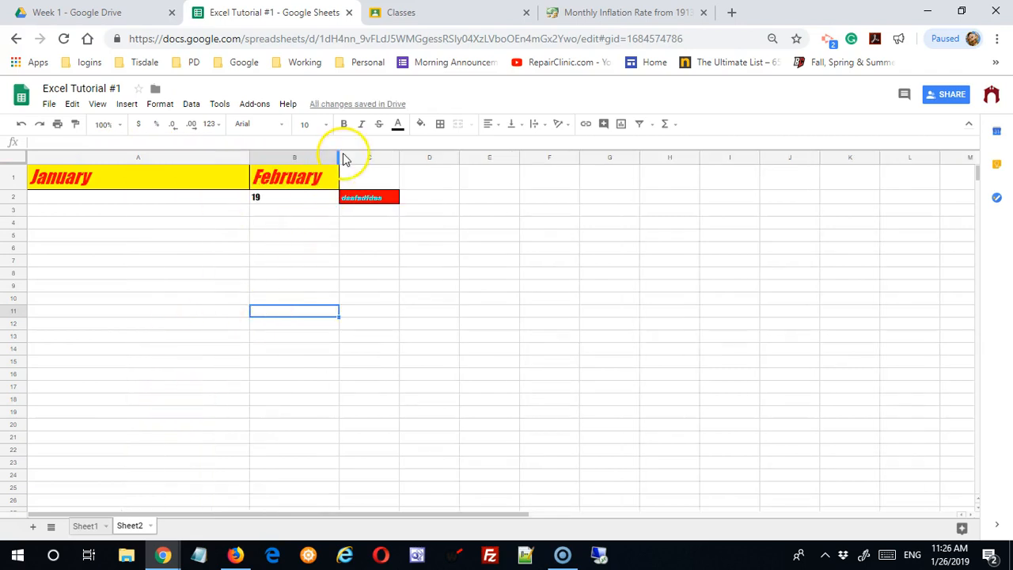
drag(338, 156, 449, 156)
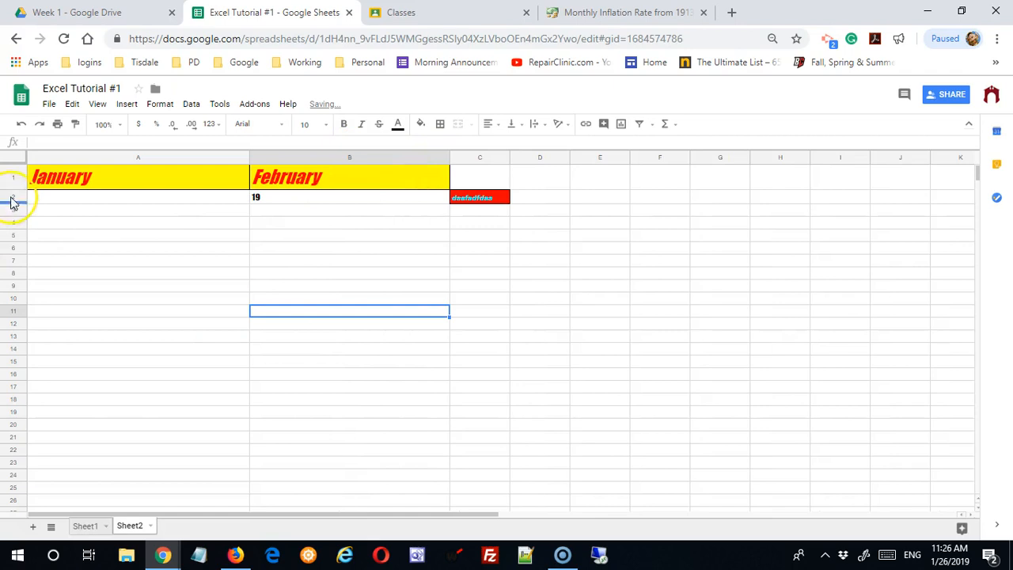
Increase row 1 to about four times its height, and try top, middle and bottom vertical alignment on cells A1:B1.
drag(13, 189, 14, 266)
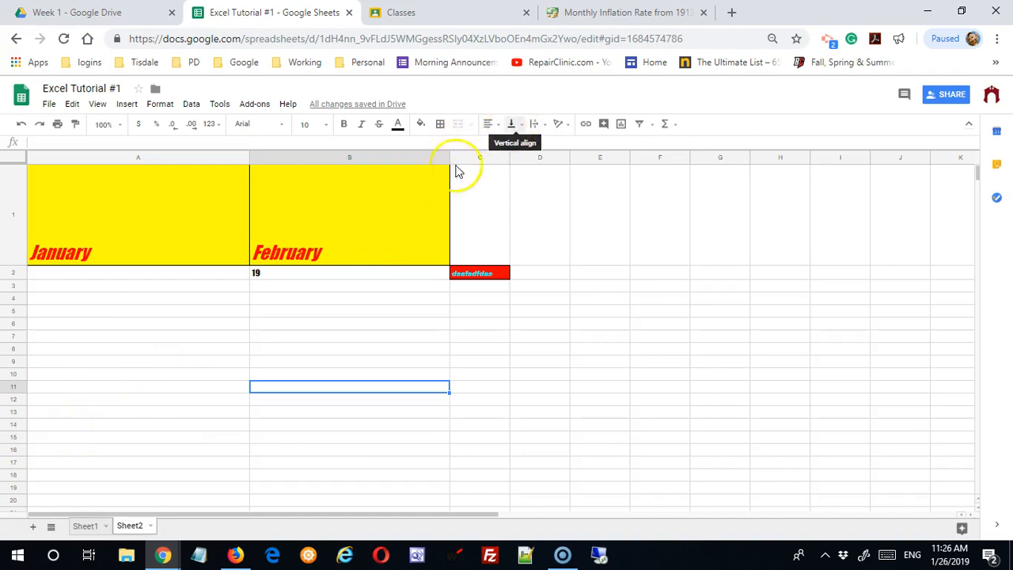
drag(153, 213, 323, 224)
click(515, 124)
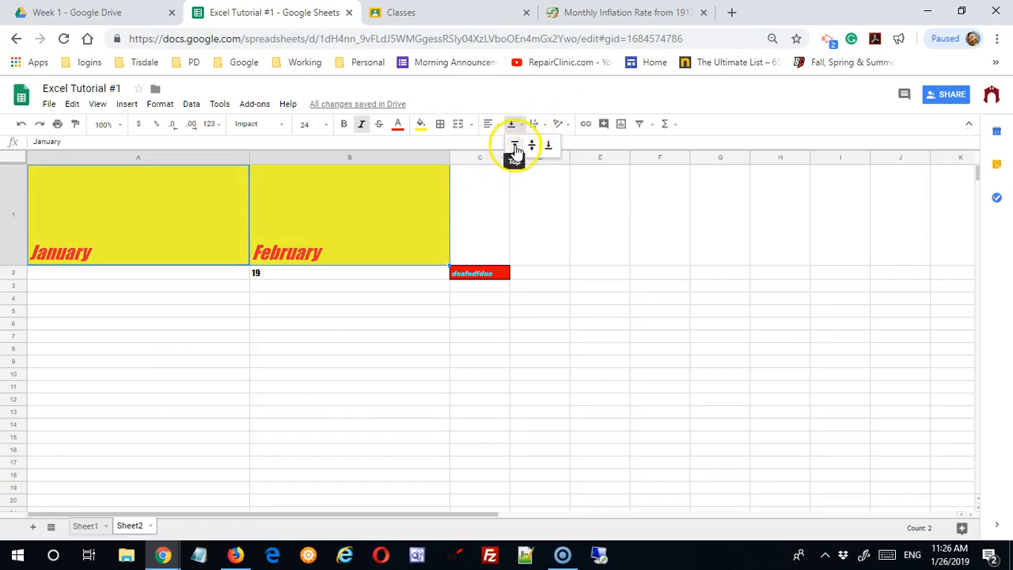
click(515, 147)
click(512, 124)
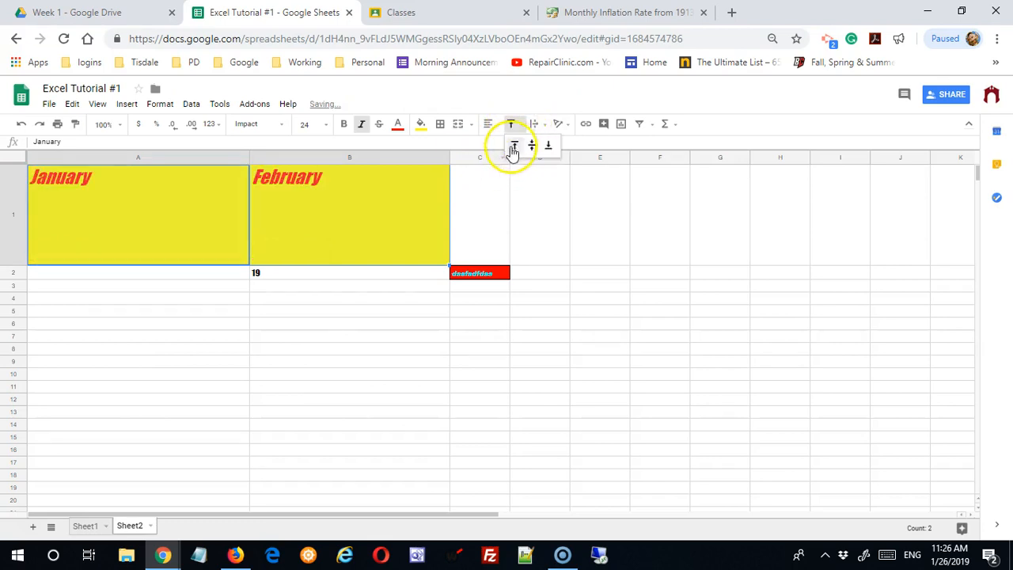
click(529, 146)
click(511, 124)
click(549, 148)
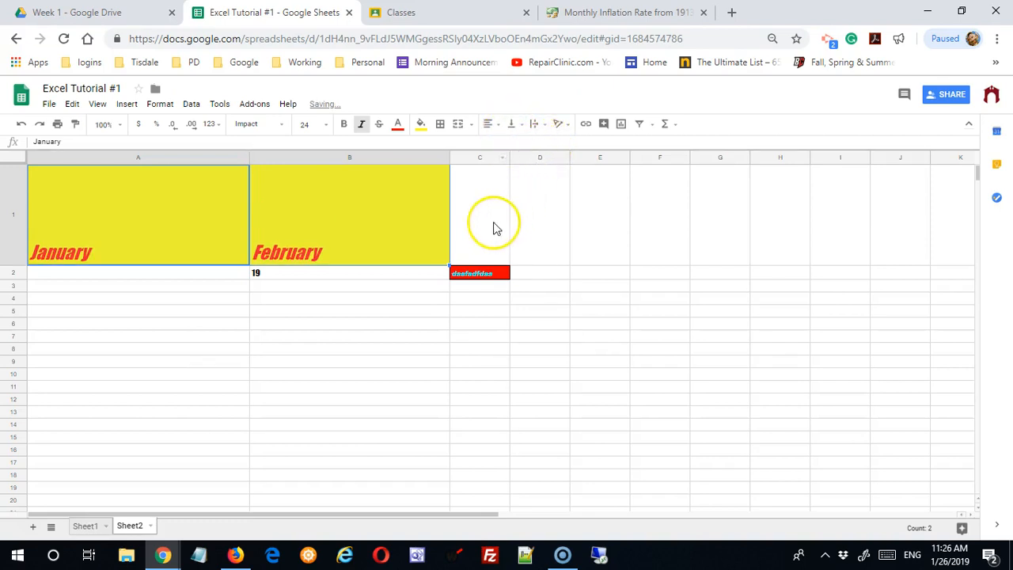
Center the January and February headings in A1:B1 both horizontally and vertically.
click(491, 124)
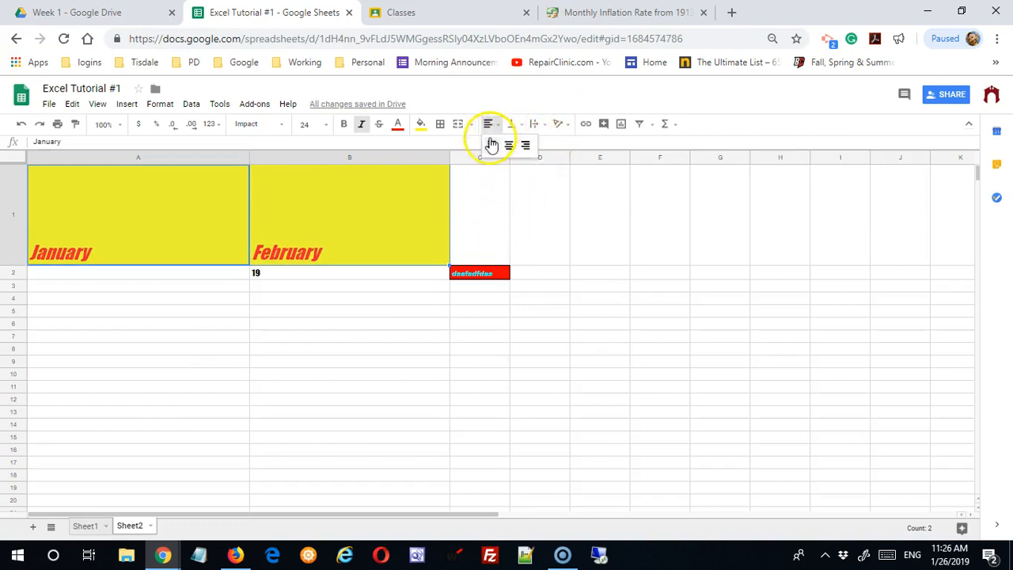
click(507, 144)
click(512, 126)
click(533, 147)
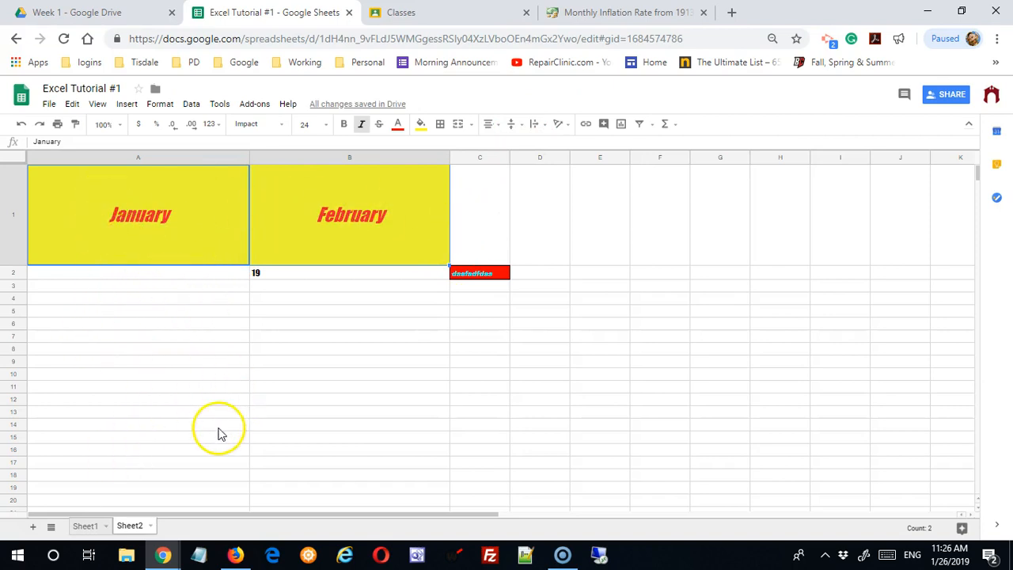
Enter a long line of filler text beginning "sadfsa fs dshf" in cell B3 and "afdafas" in cell A3.
click(299, 288)
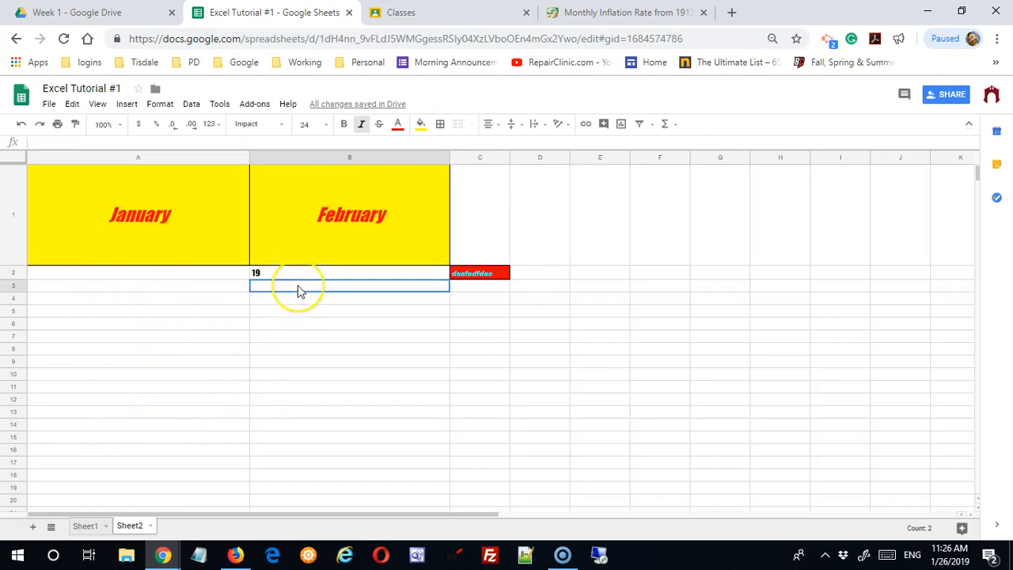
text(sadfsa fs dshf k)
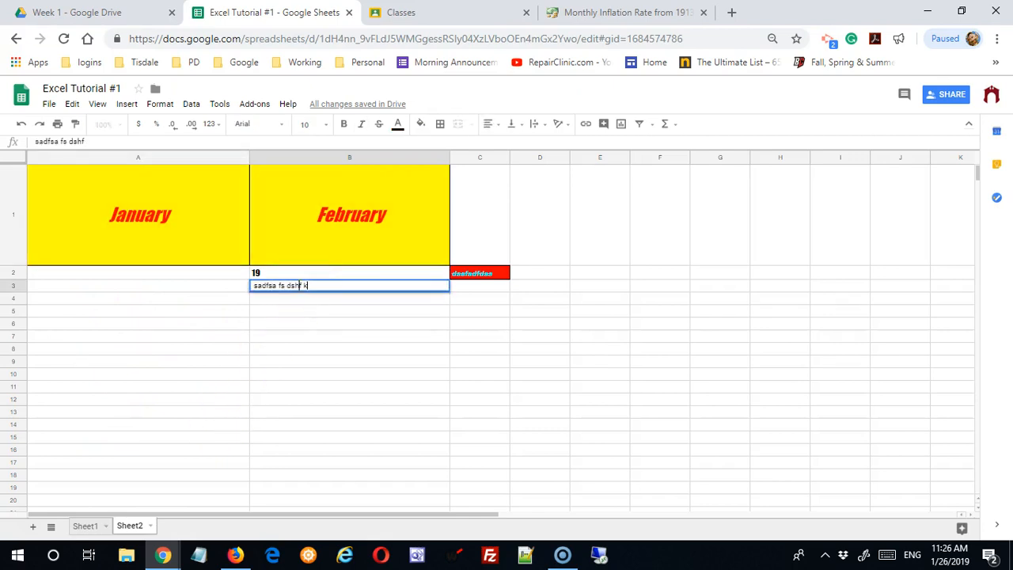
text(sadfsd fhsafh askfhsadakfhsdkfhsadkfh skf sakfhskf hkasf hskahfsadkf dsfsaf sdaf asdfsadfsda fads)
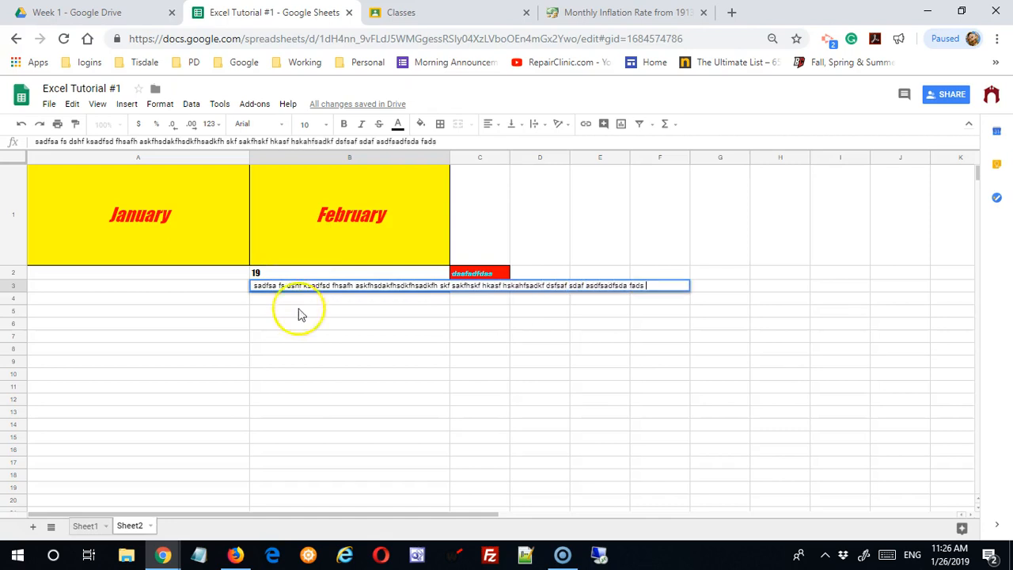
click(292, 322)
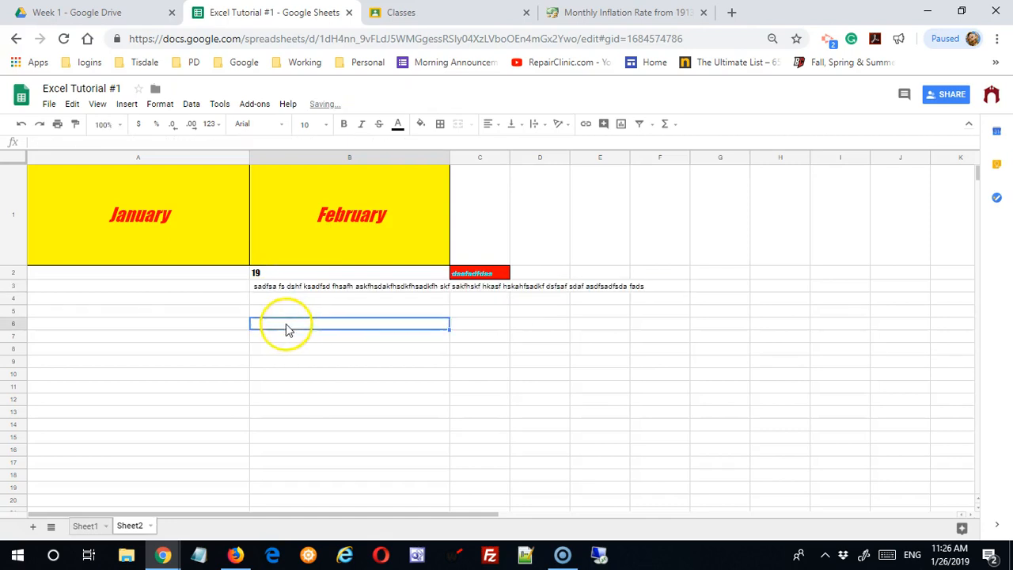
click(194, 288)
text(afdafas)
click(268, 335)
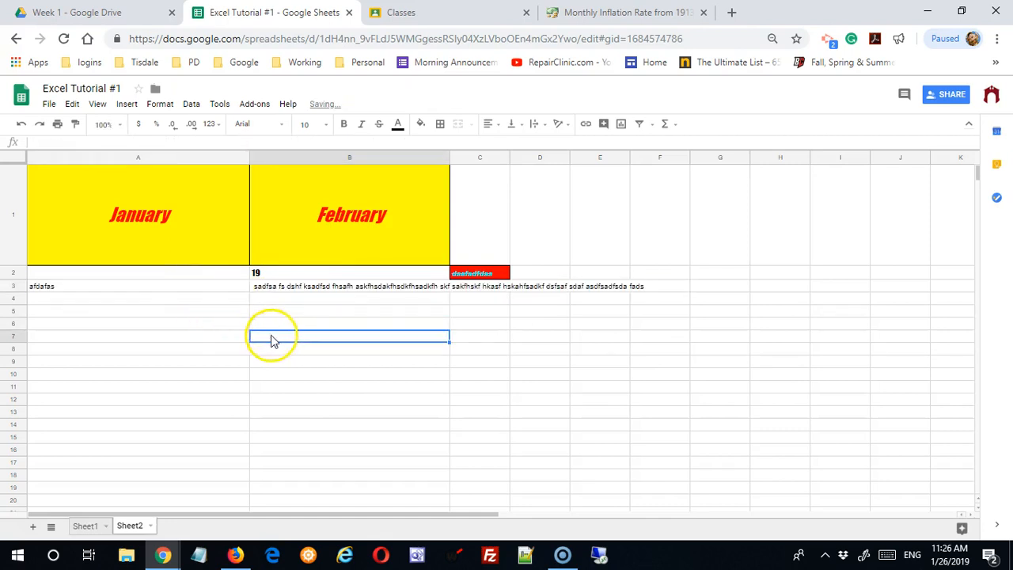
Put a blank entry in cell C3 so that the long text in B3 stops overflowing into it.
click(317, 288)
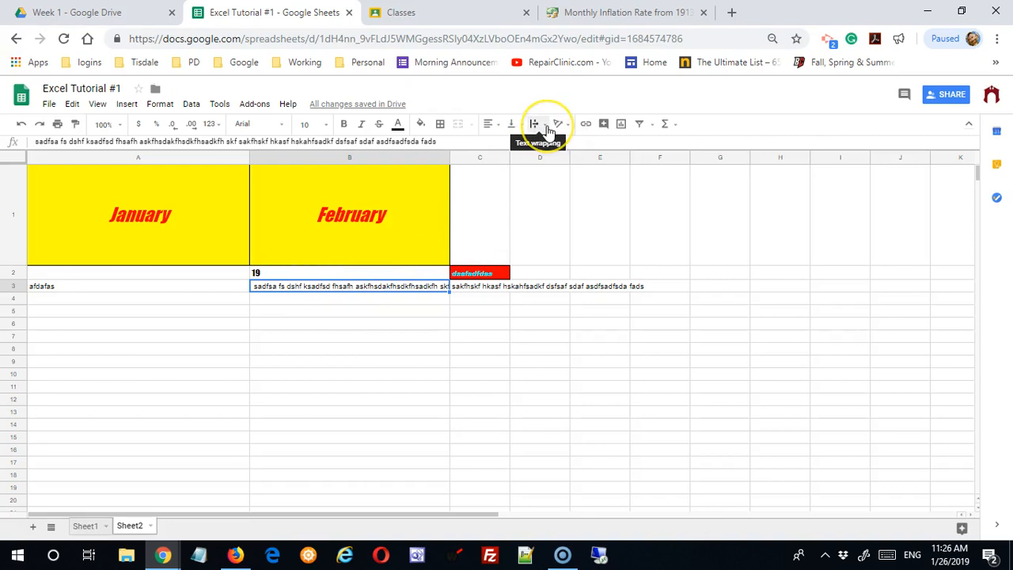
drag(462, 386, 459, 379)
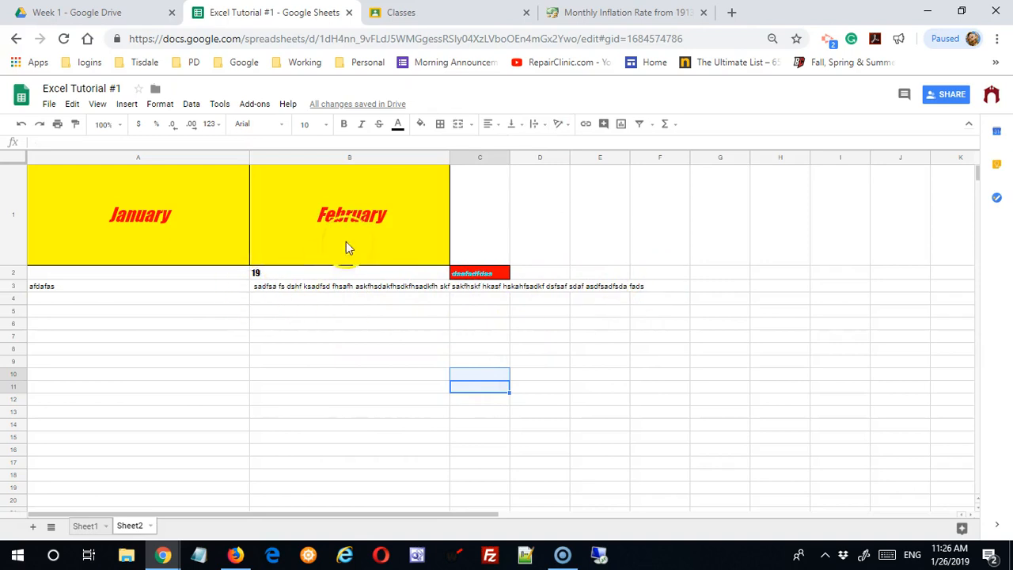
click(482, 288)
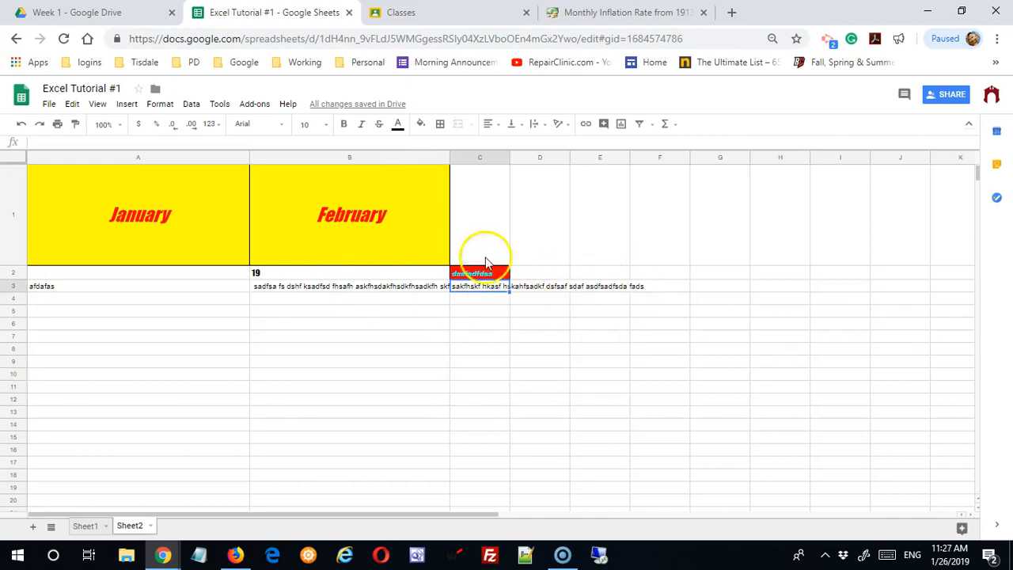
key(Delete)
click(491, 335)
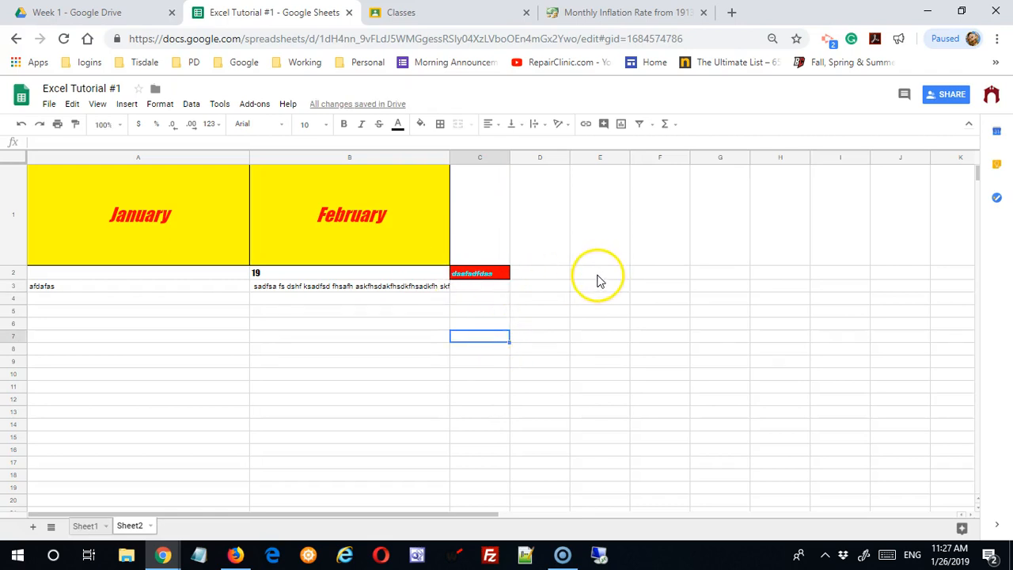
Fill the content and formatting of cell C2 down through cell C8.
click(505, 273)
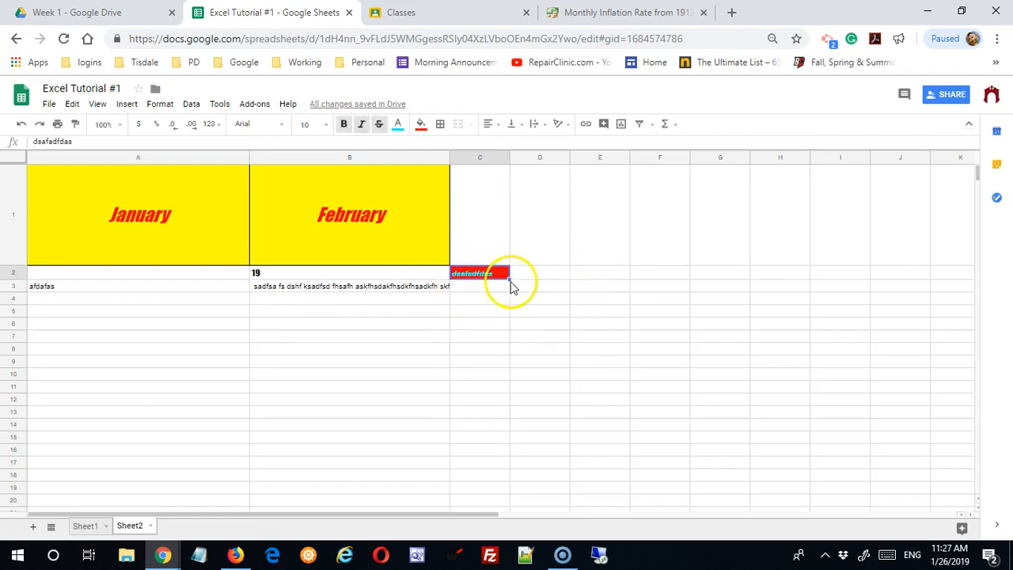
drag(508, 286, 505, 332)
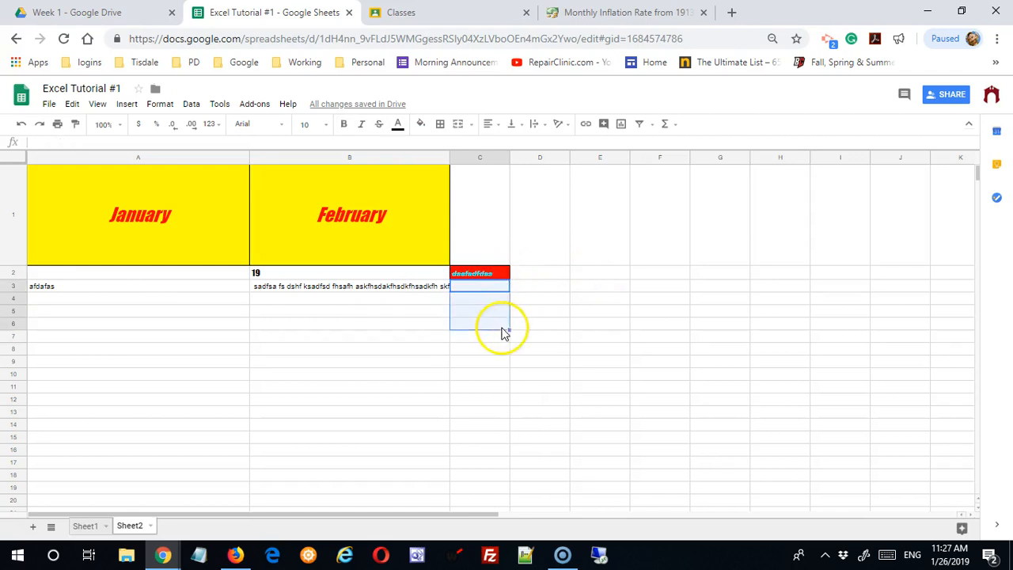
click(504, 275)
drag(509, 277, 499, 352)
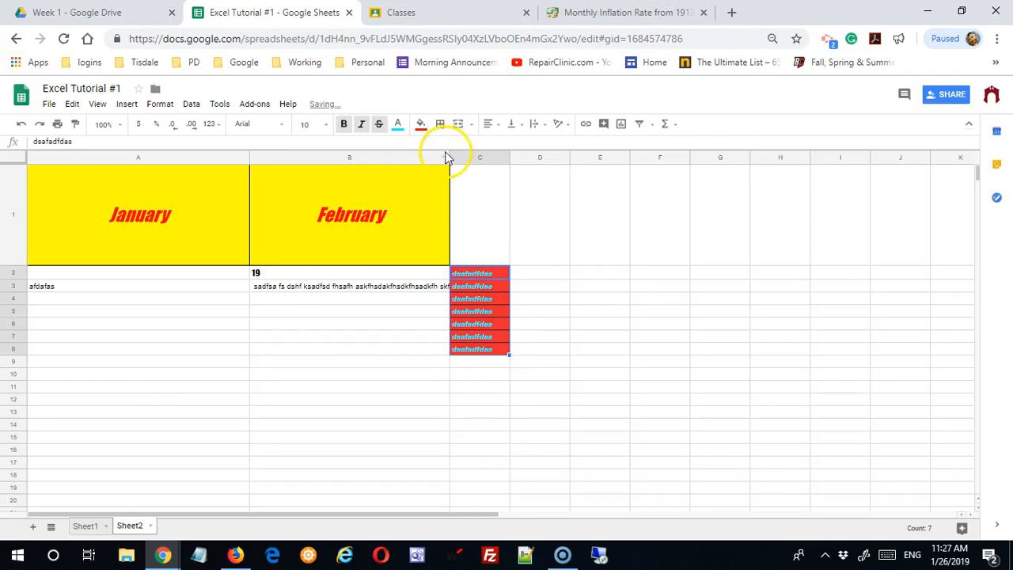
Widen column B until the full text of B3 fits, and then narrow it to about 40% of that width.
drag(449, 156, 656, 181)
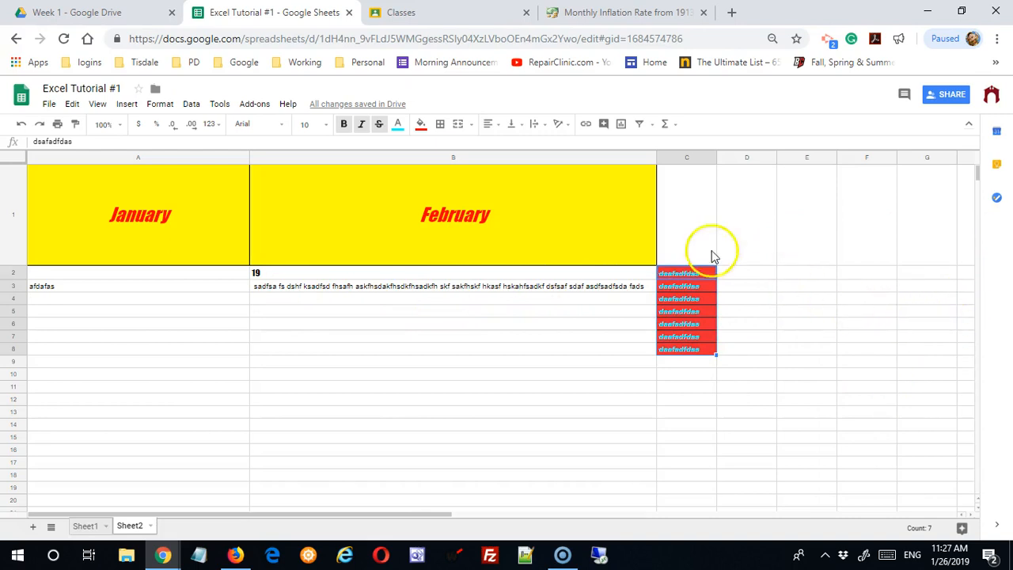
drag(655, 155, 403, 205)
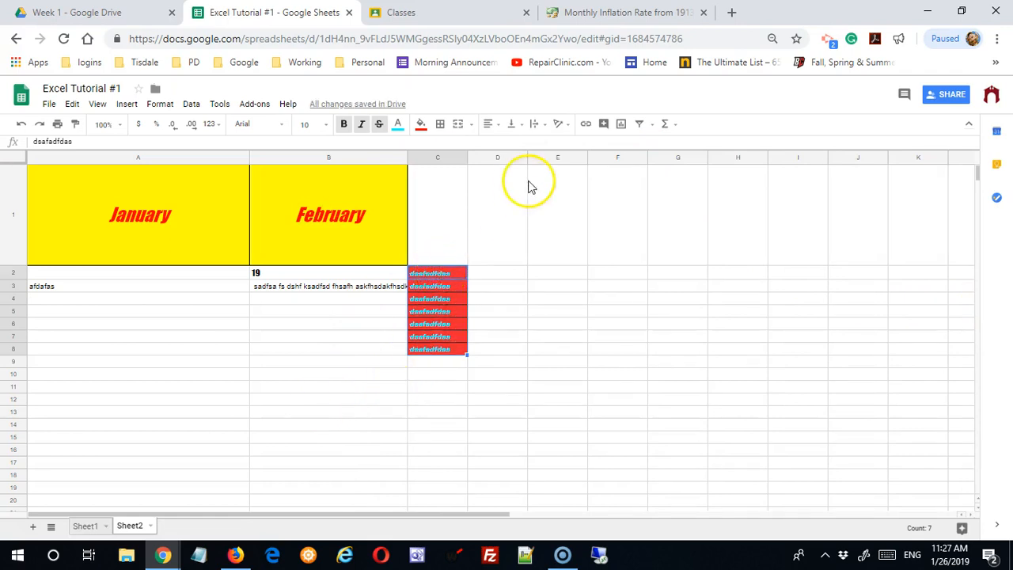
Turn on text wrapping for cells C2:C8 and for the long text in cell B3.
click(538, 125)
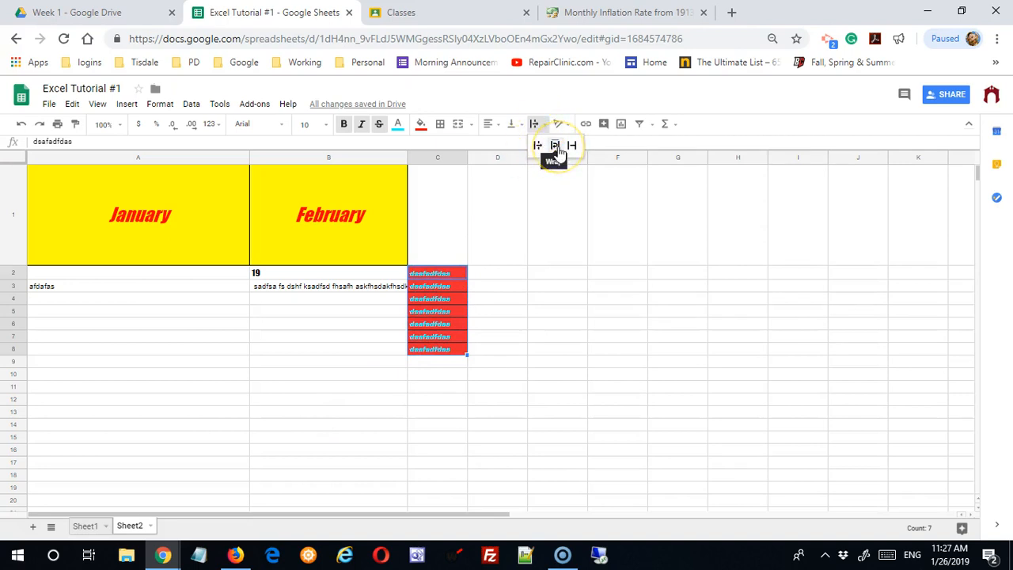
click(556, 148)
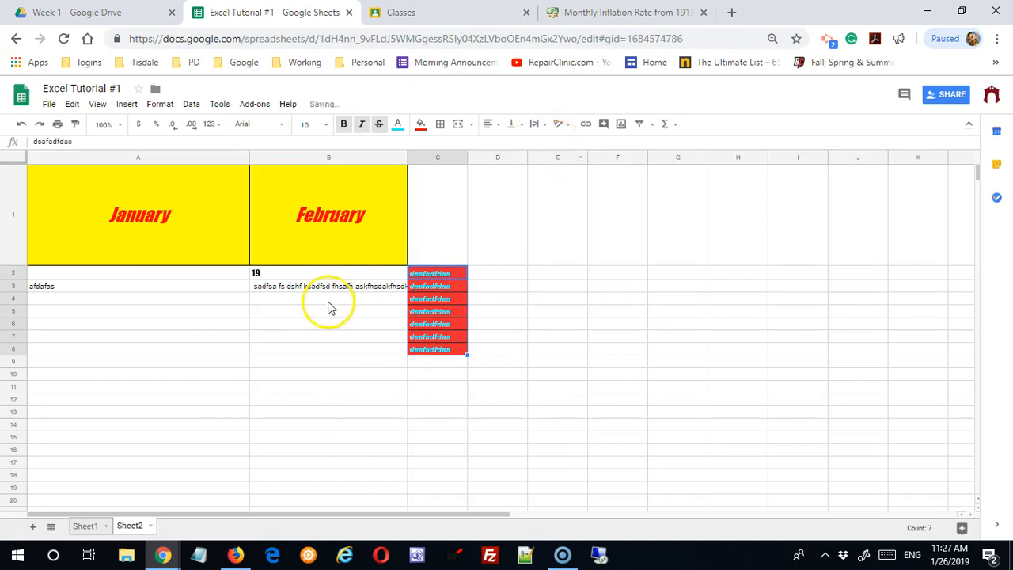
click(348, 287)
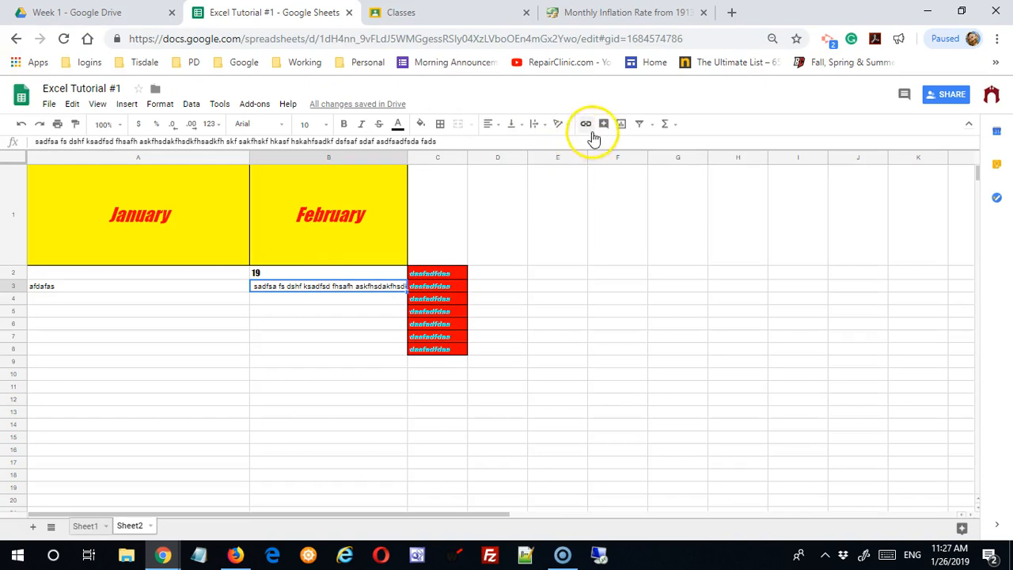
click(534, 124)
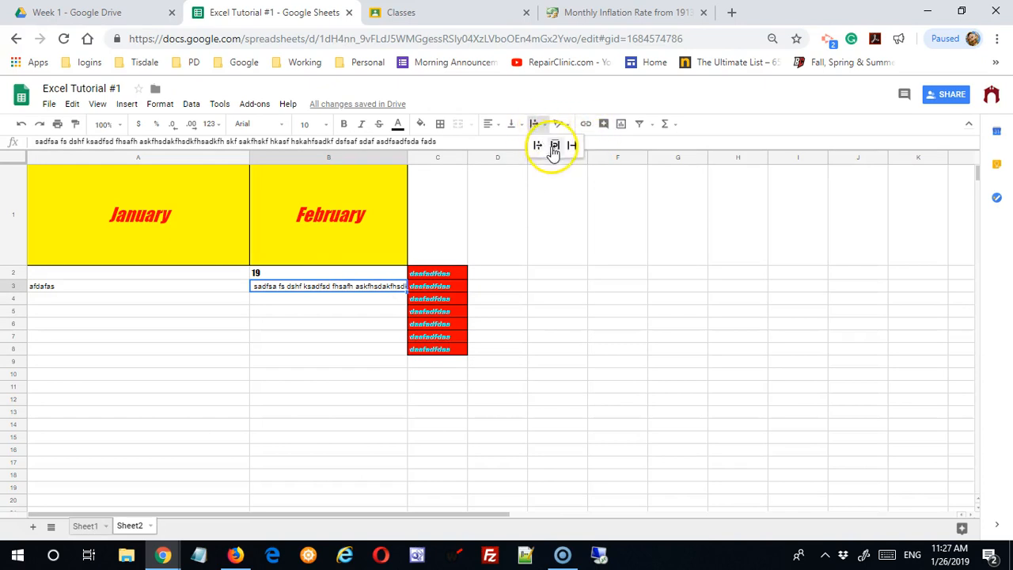
click(554, 148)
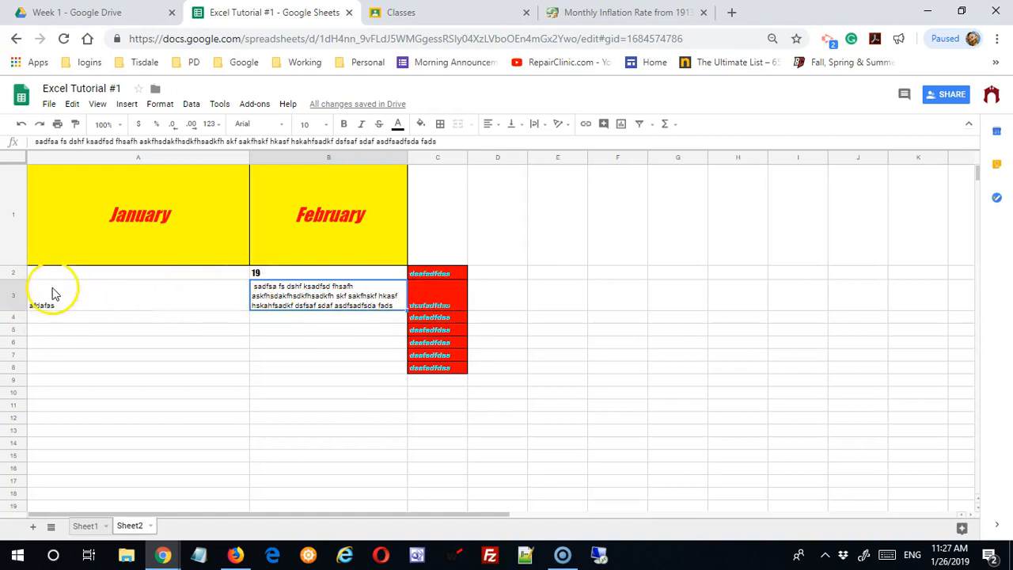
Align the text in cell A3 to the right and to the top, and deselect the cell.
click(204, 305)
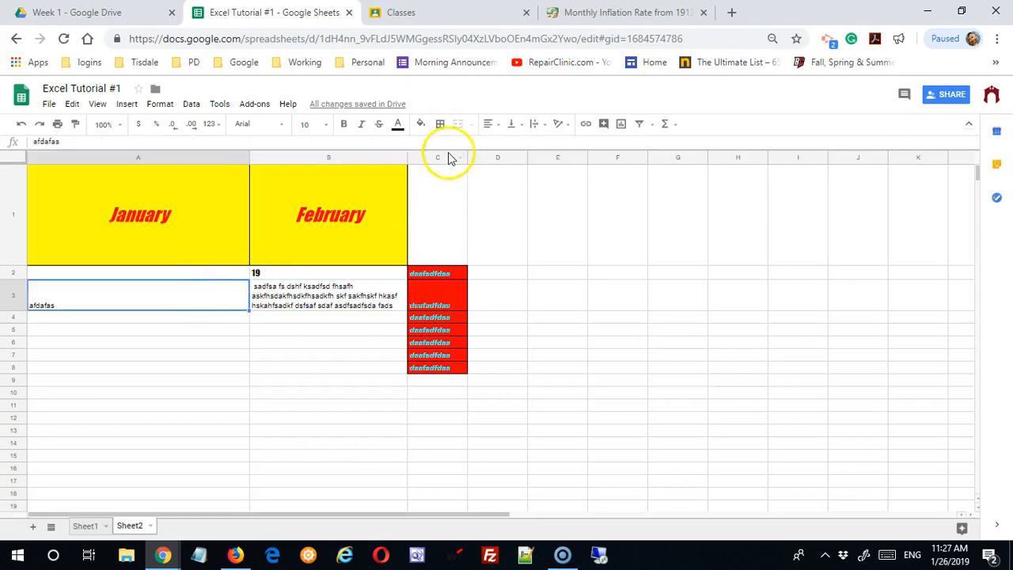
click(490, 125)
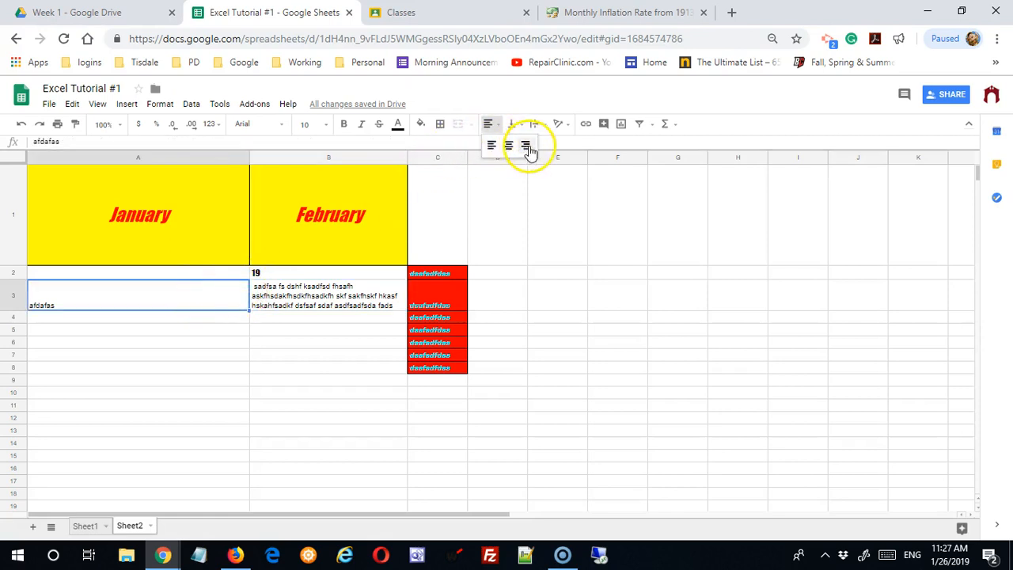
click(527, 147)
click(512, 124)
click(514, 145)
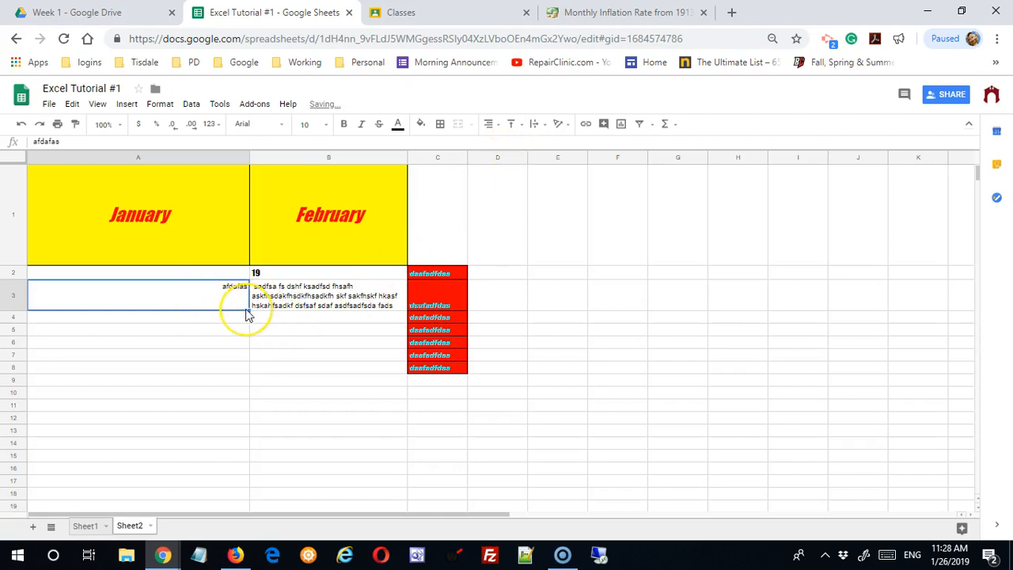
click(346, 355)
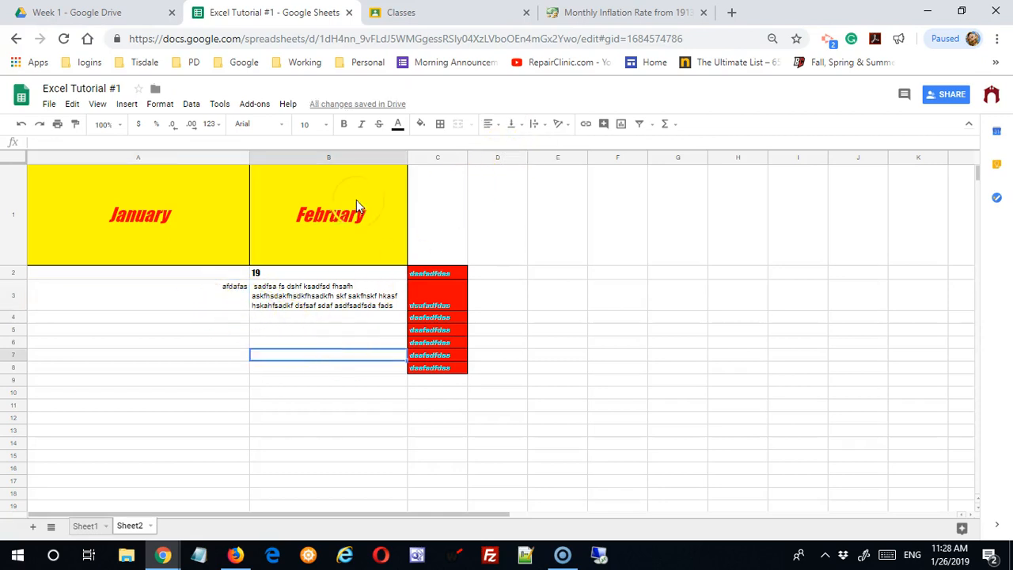
Rotate the February heading in cell B1 so that it tilts up.
click(356, 199)
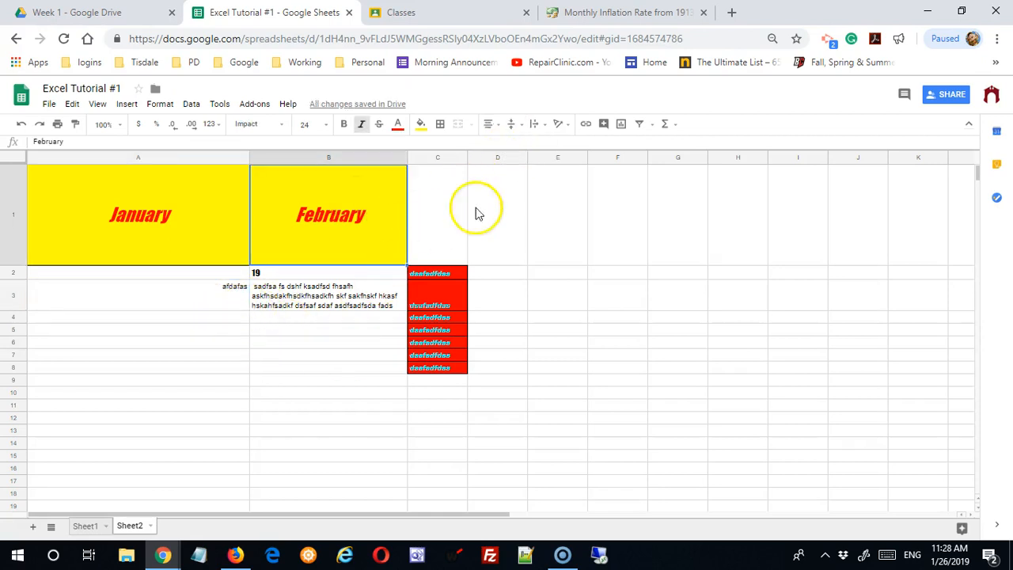
click(559, 126)
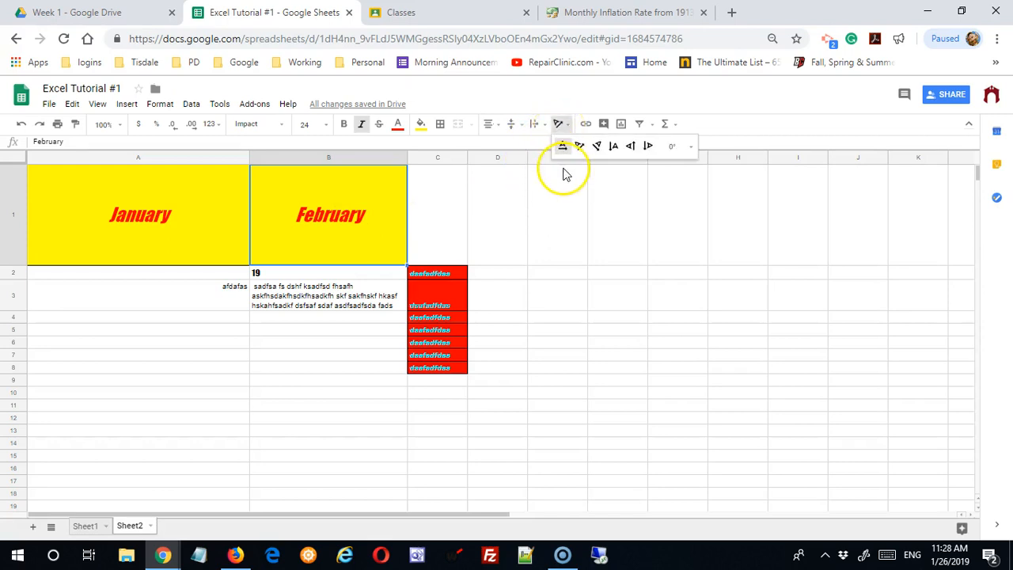
click(579, 148)
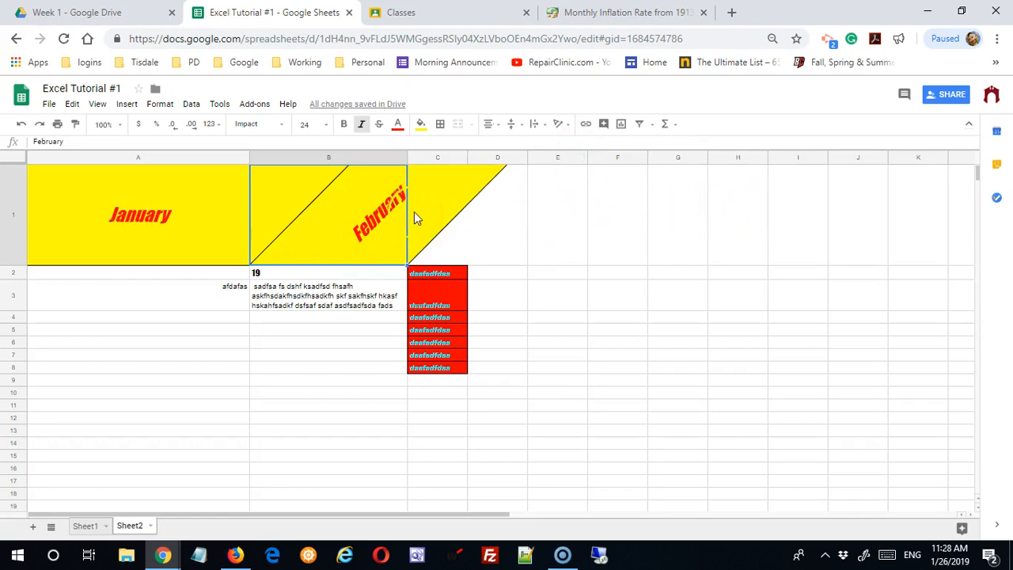
Narrow column B to slightly less than half its width and fit column C to its content.
drag(407, 158, 322, 158)
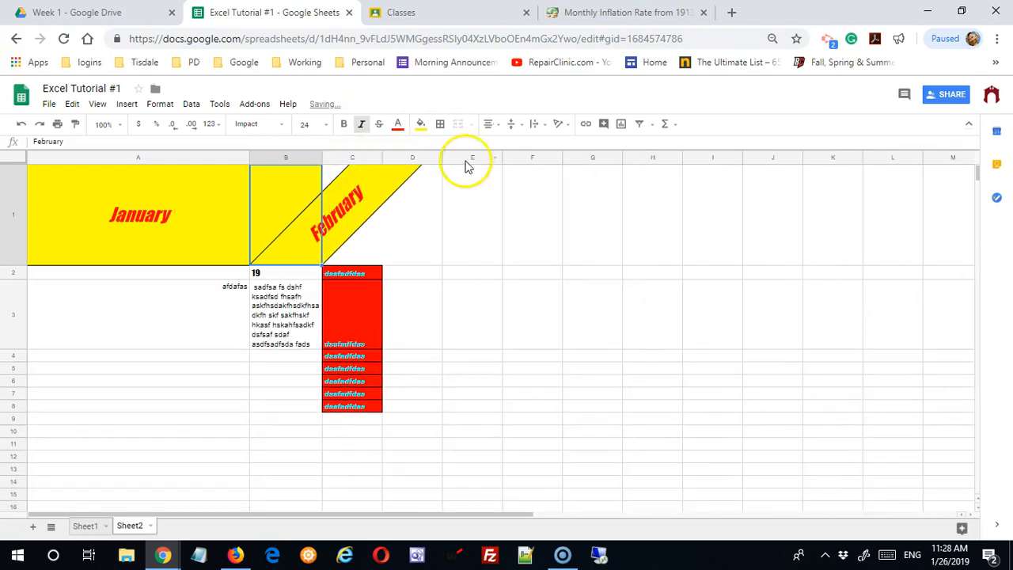
click(359, 161)
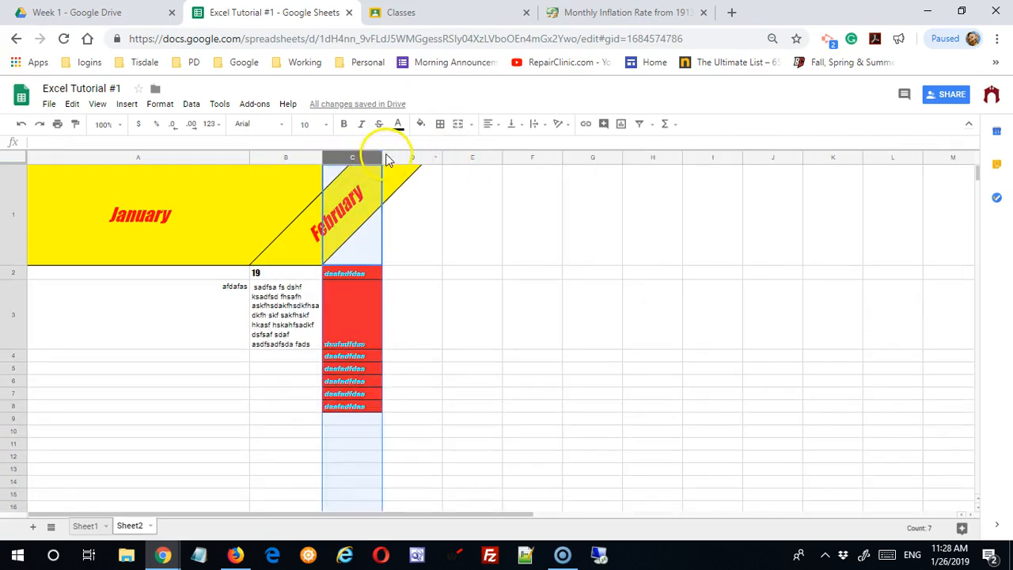
double_click(382, 156)
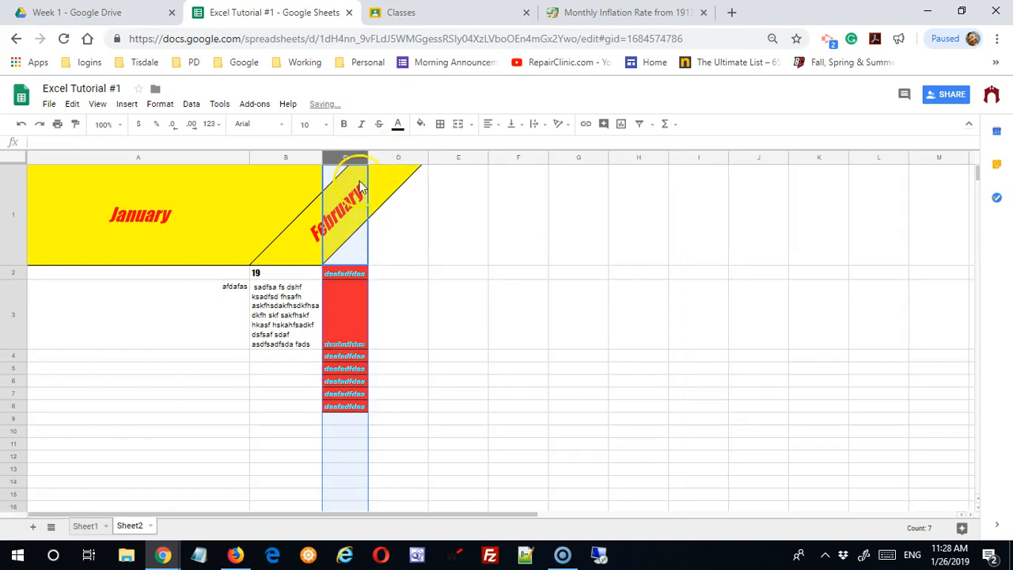
Rotate the February heading in cell B1 by 90° so that it reads vertically upward.
click(405, 236)
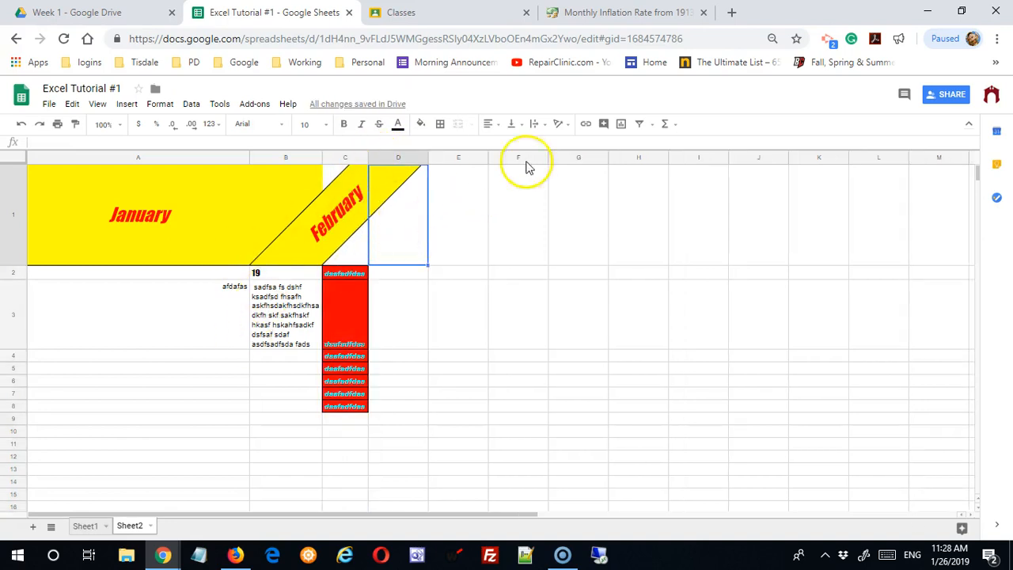
click(300, 239)
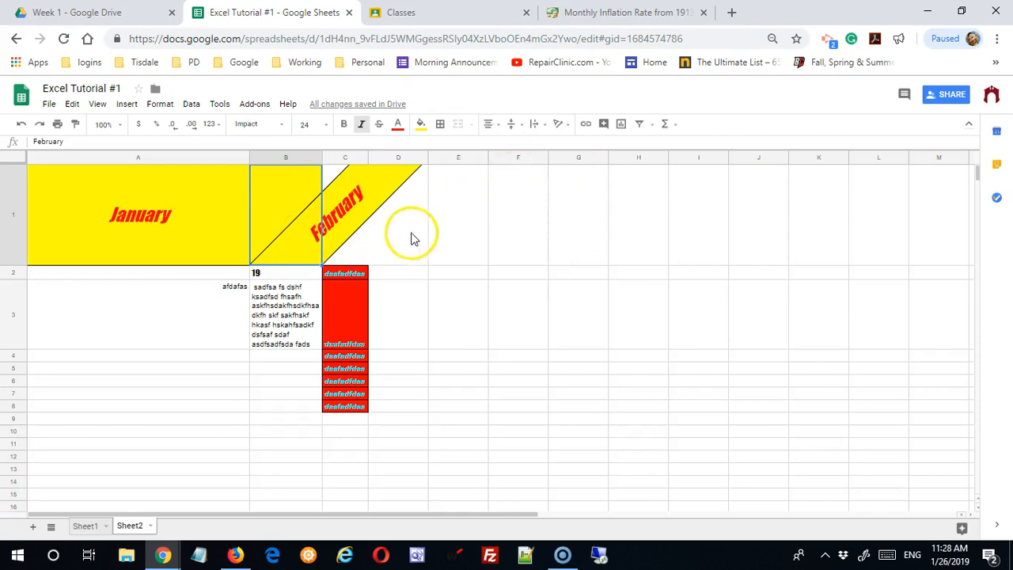
click(561, 125)
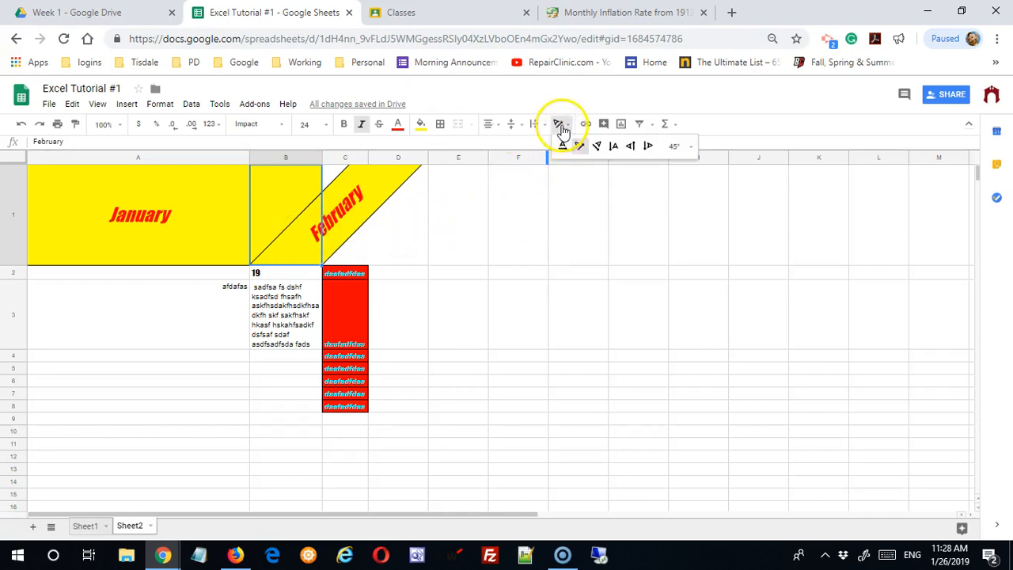
click(631, 146)
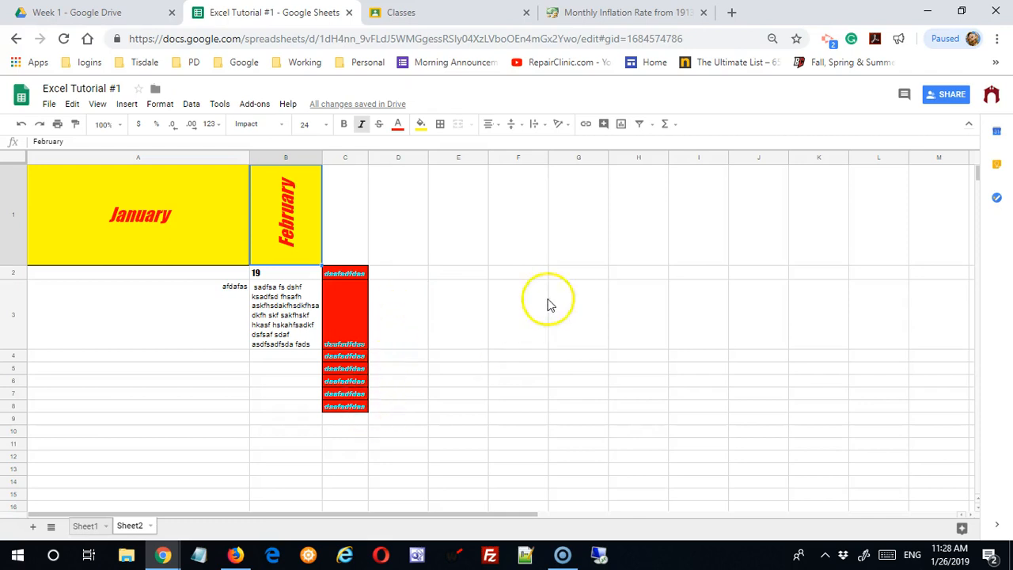
click(565, 125)
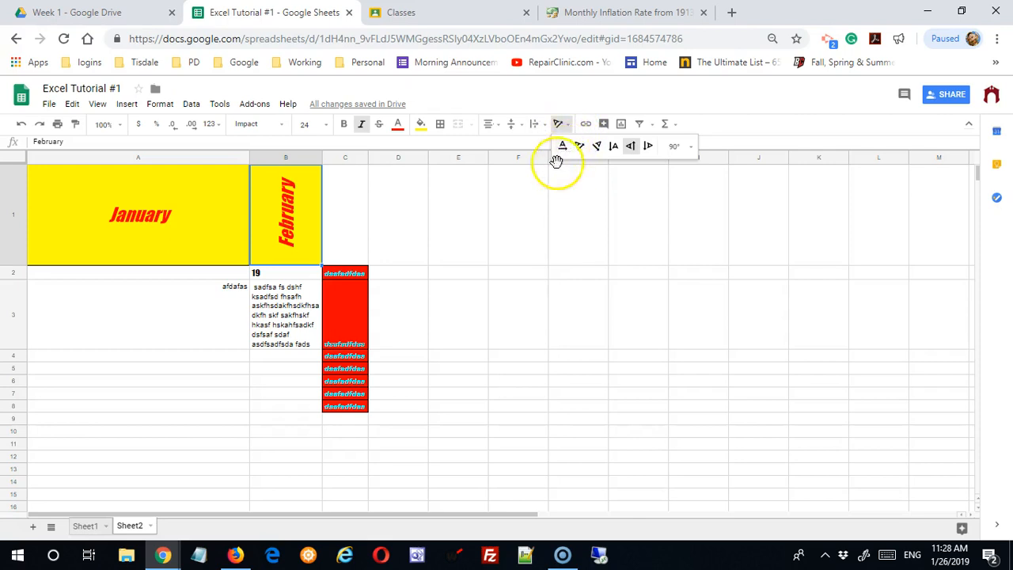
click(546, 126)
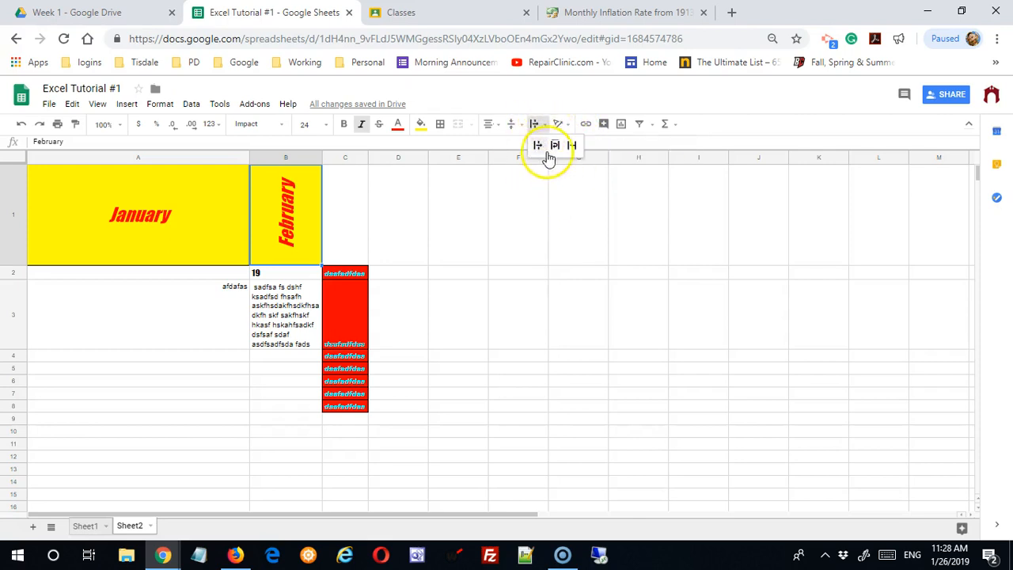
Clear the contents and red formatting of C3:C8 by pasting the empty cell E8 over C3:D8.
click(398, 456)
click(289, 355)
click(292, 325)
drag(348, 300, 356, 422)
click(435, 405)
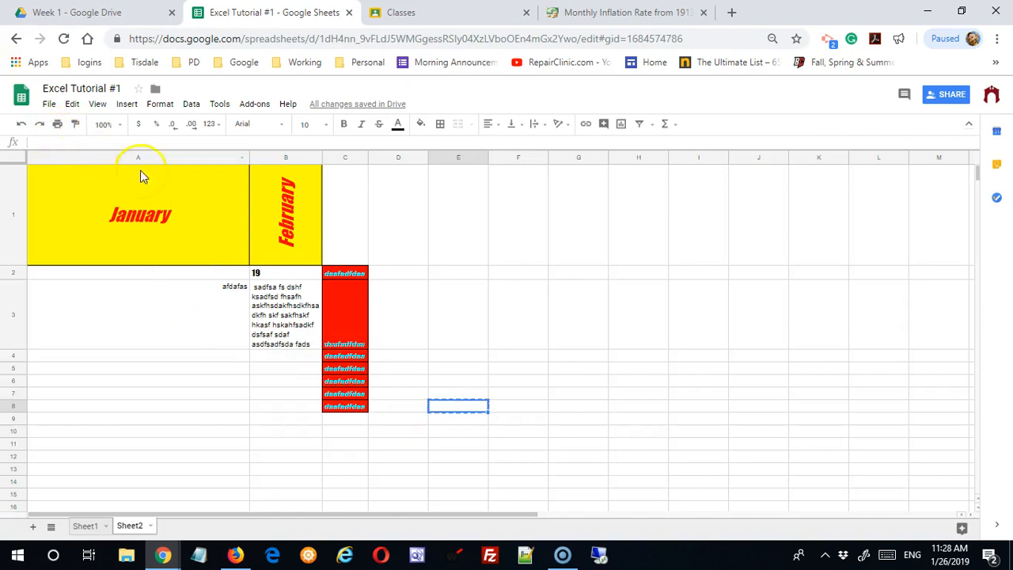
drag(345, 310, 372, 407)
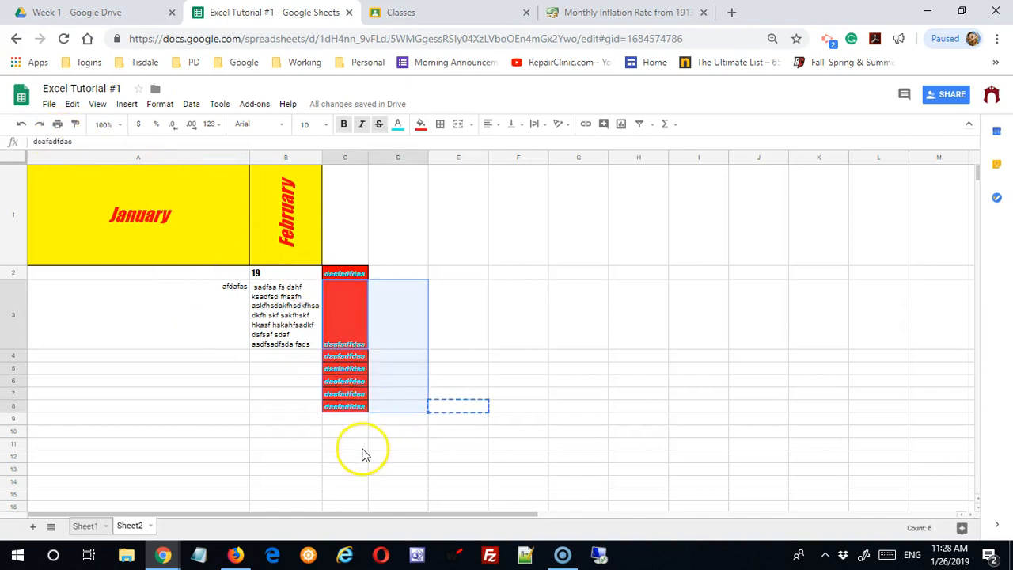
key(ctrl+v)
click(506, 446)
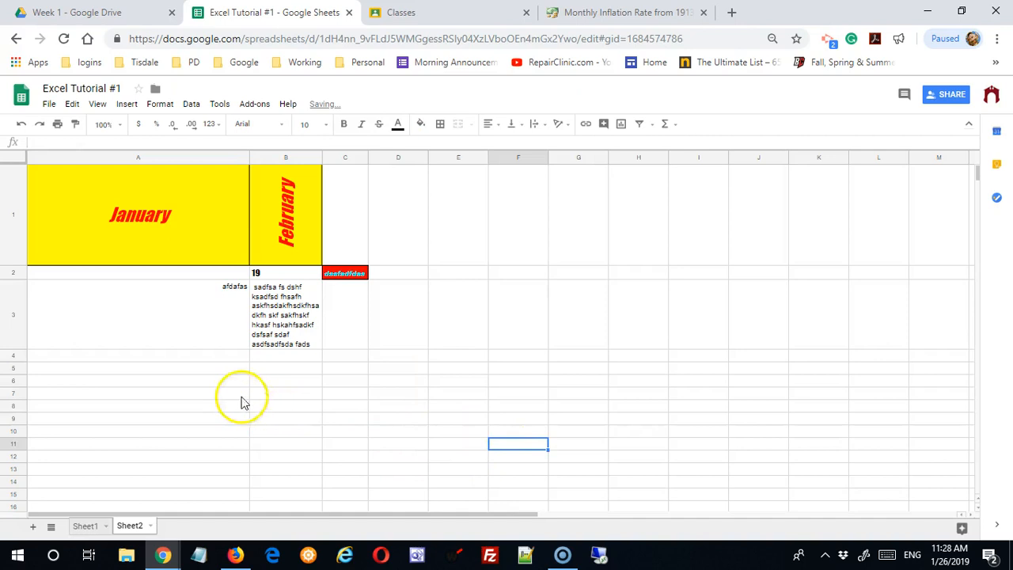
Set the long text in cell B3 to overflow into the neighbouring cells.
click(266, 314)
click(535, 125)
click(543, 147)
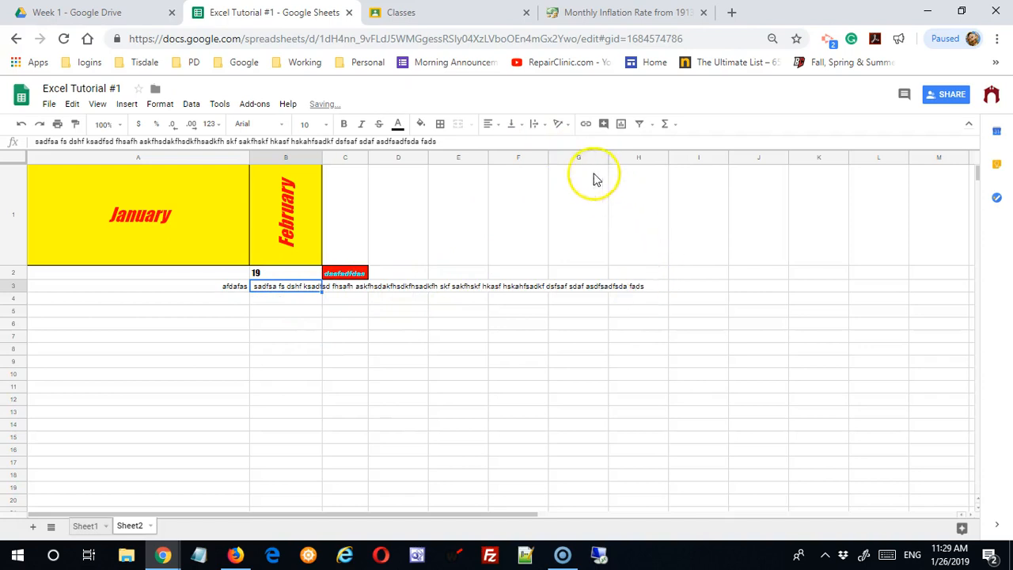
Fill cell C3 to block the text overflowing from B3, and clear C3 again.
click(346, 287)
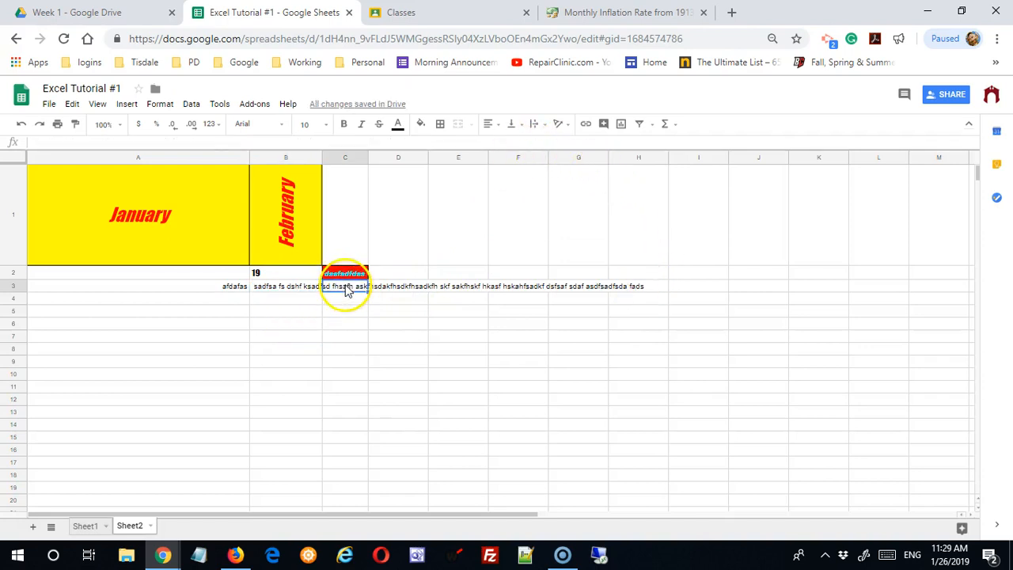
click(351, 323)
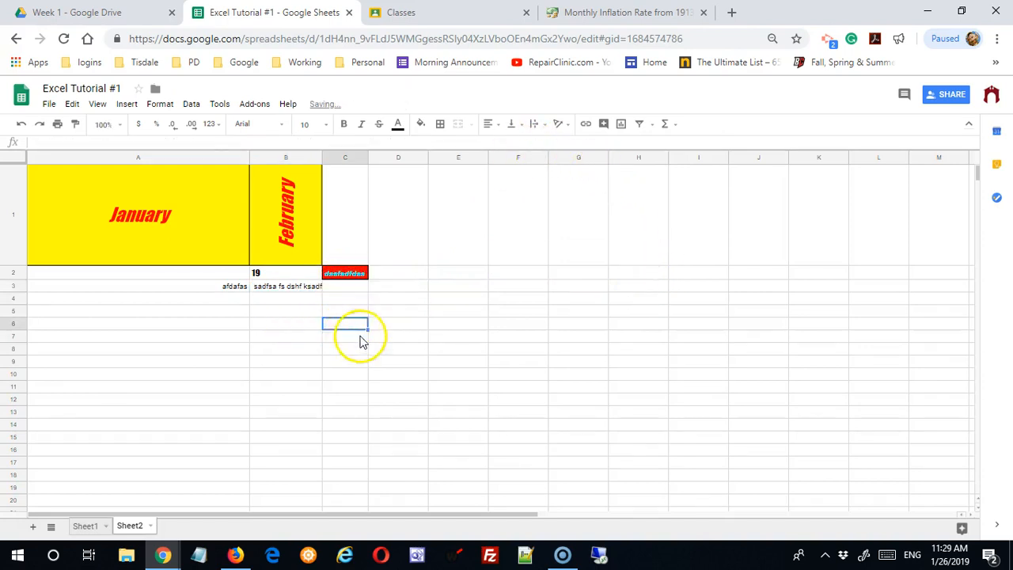
click(346, 288)
key(Delete)
click(447, 375)
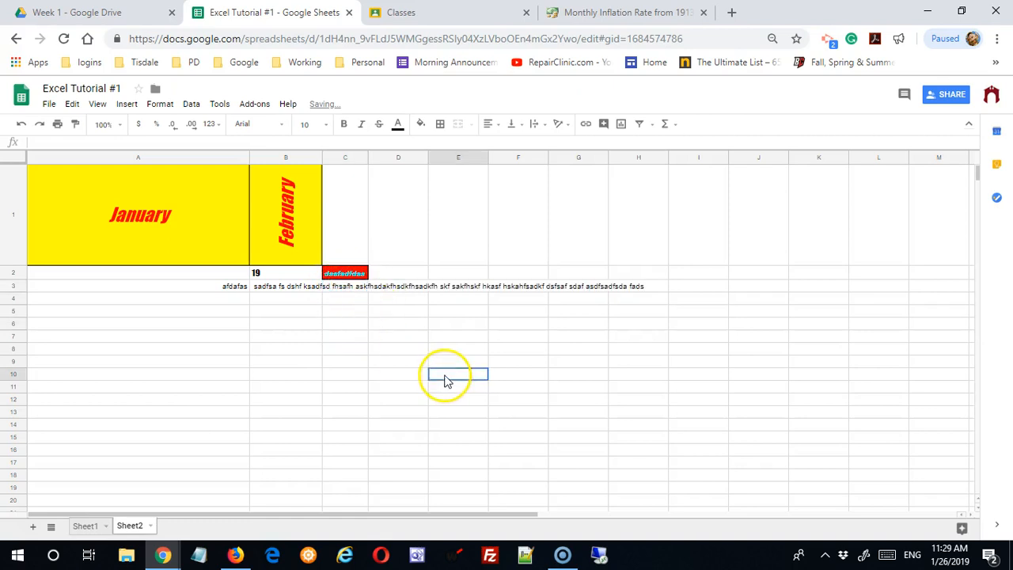
Clip the long text in cell B3 at the cell edge and widen column B by roughly a third.
click(285, 288)
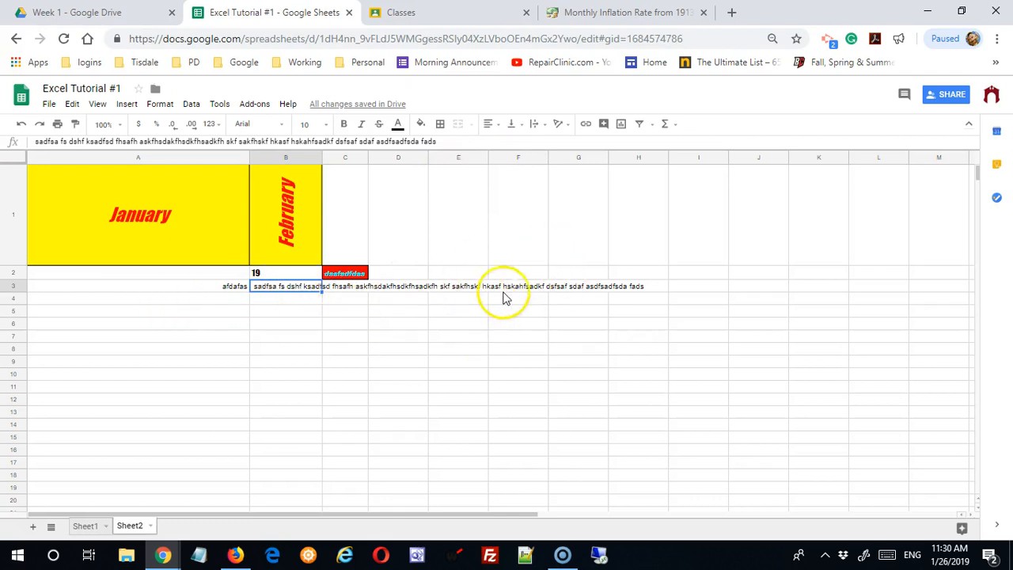
click(538, 125)
click(572, 146)
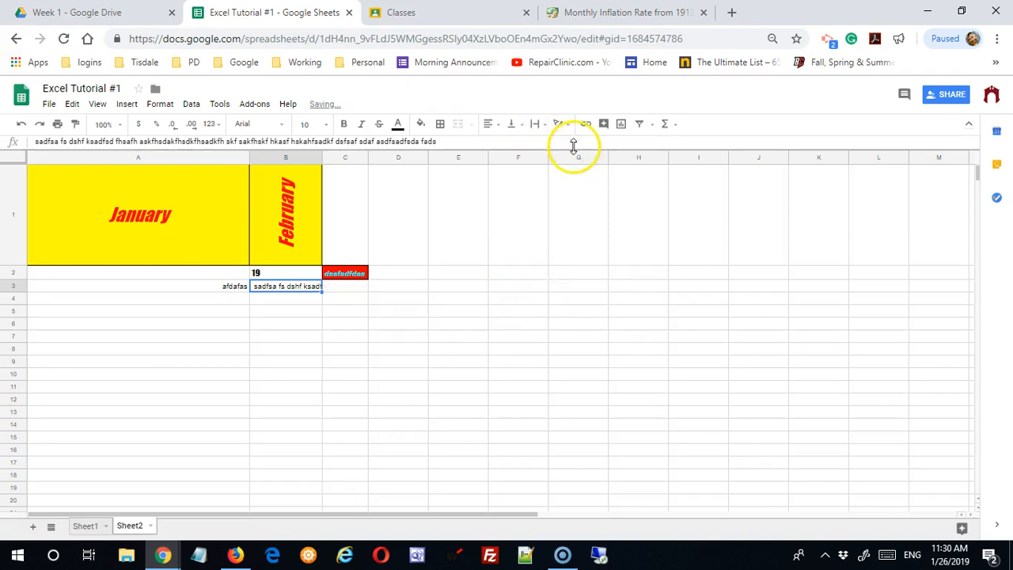
click(478, 340)
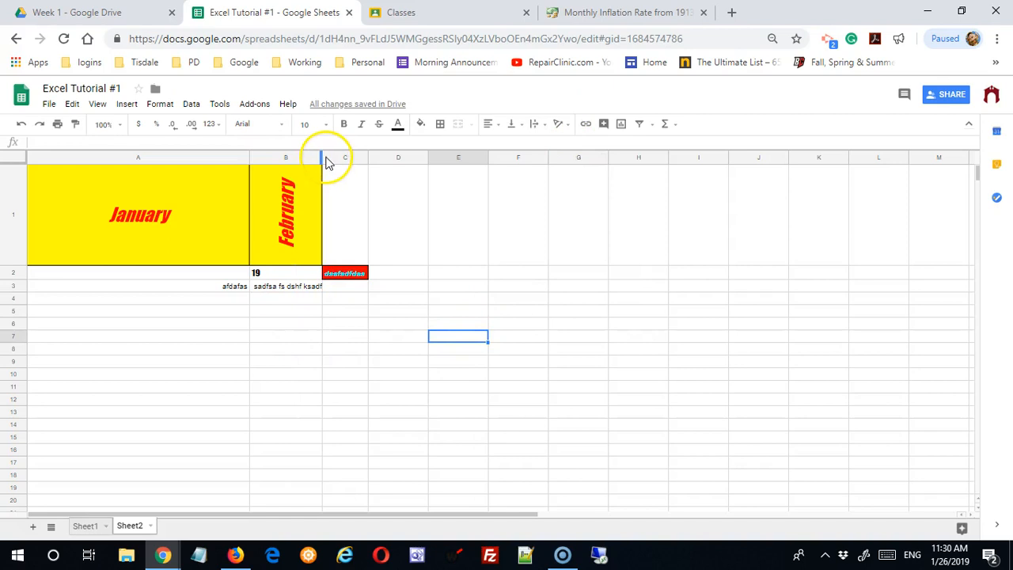
drag(320, 158, 348, 161)
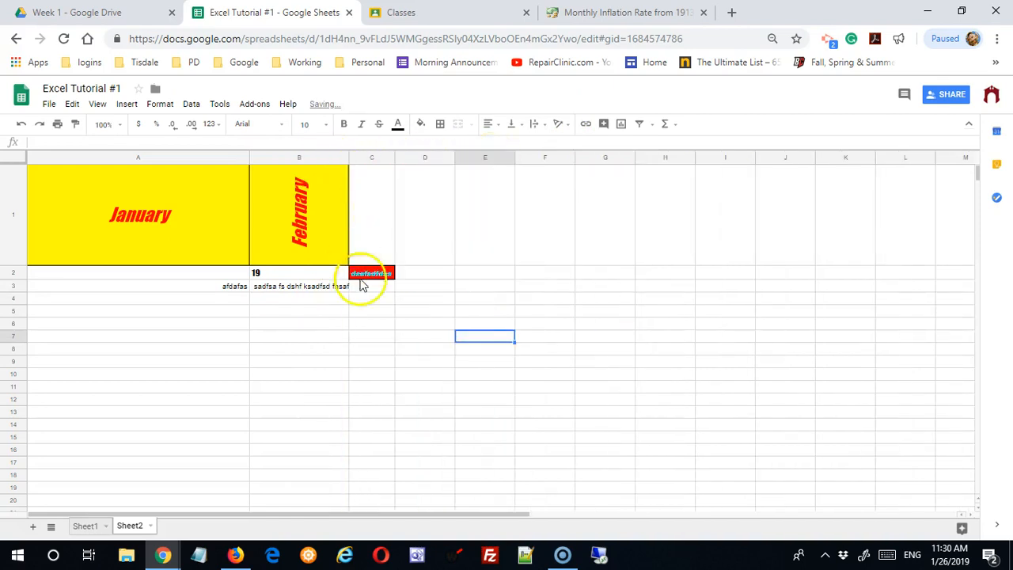
click(300, 349)
Enter google.com in cell F2, test the link by opening it, and return to the spreadsheet.
click(553, 274)
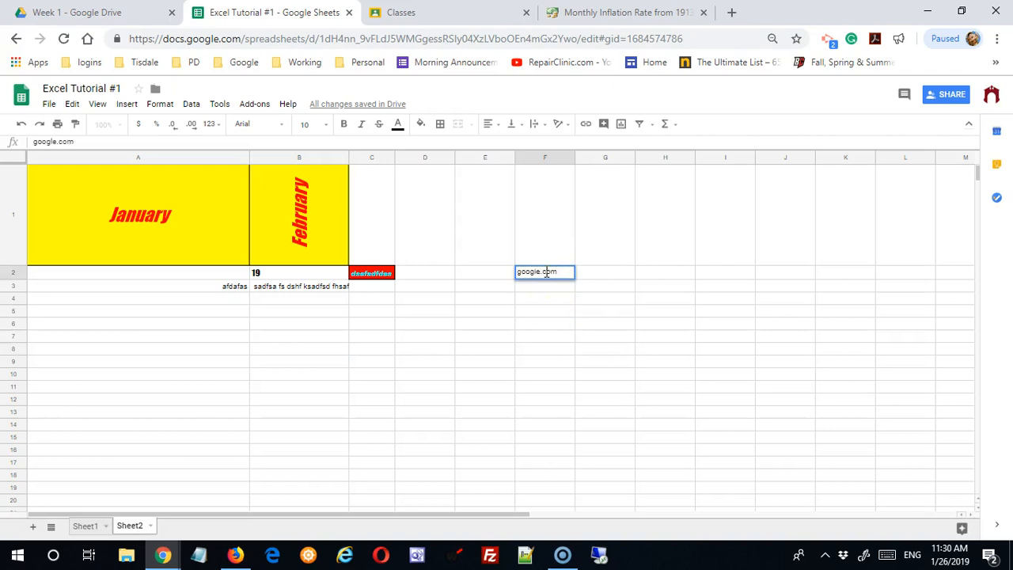
click(544, 295)
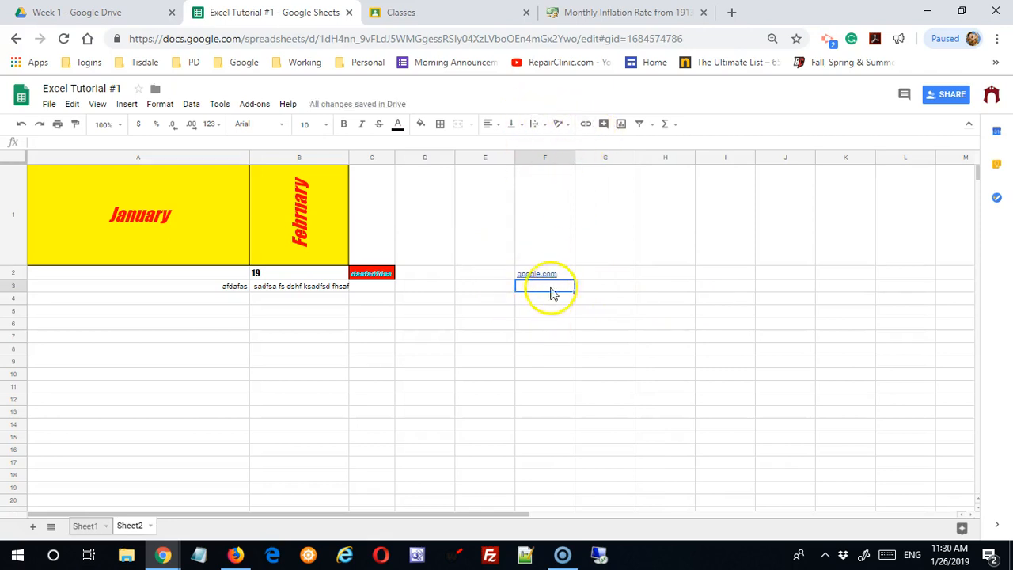
click(549, 279)
click(557, 258)
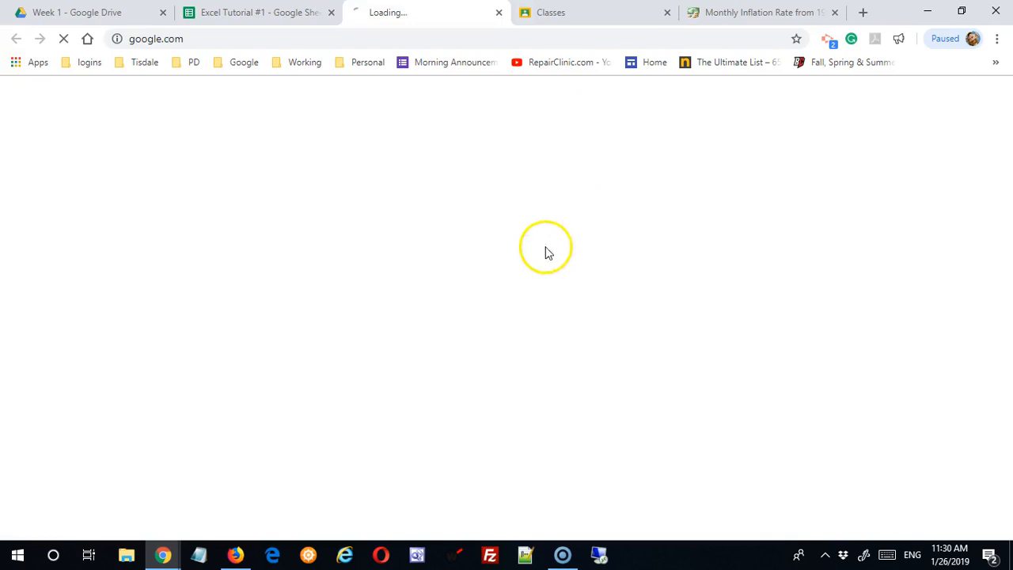
click(499, 12)
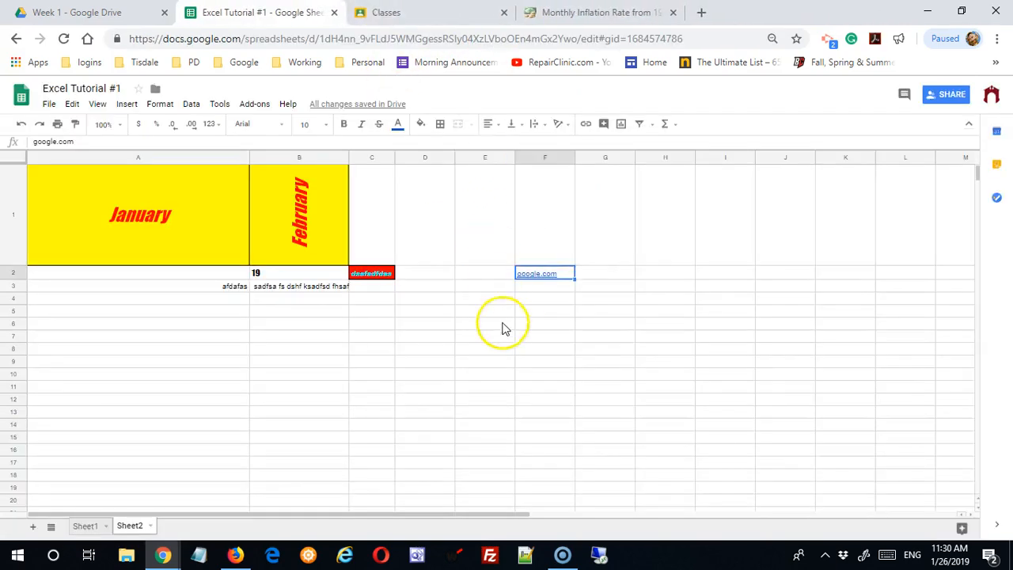
Enter Google in cell F3 and copy the address of google.com from a new browser tab.
click(541, 293)
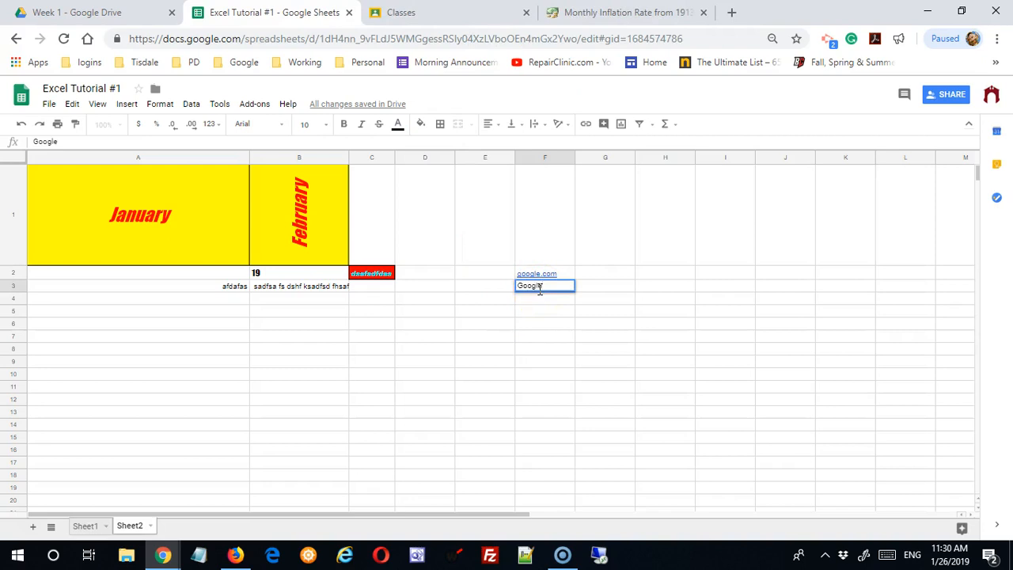
click(734, 13)
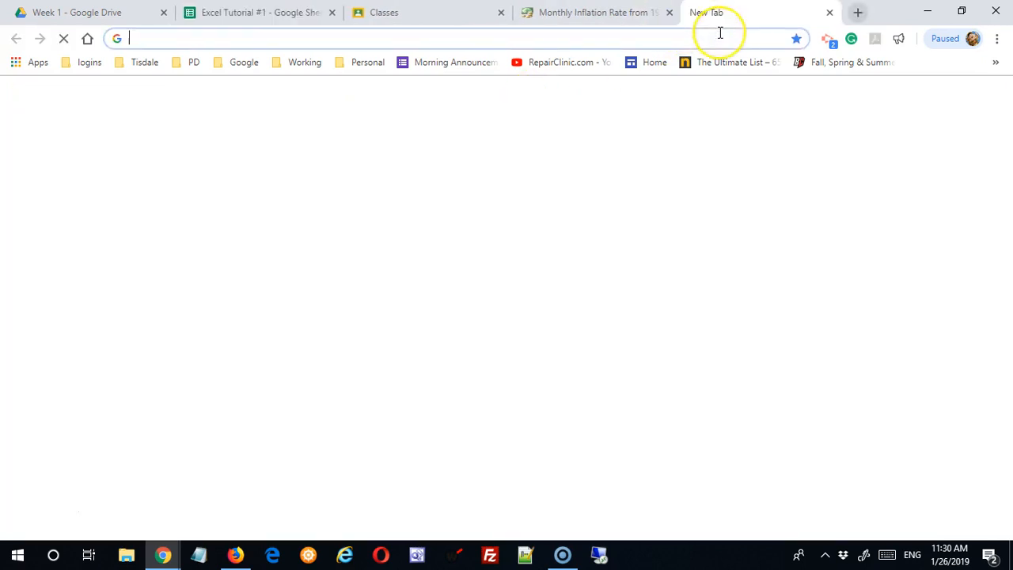
text(g)
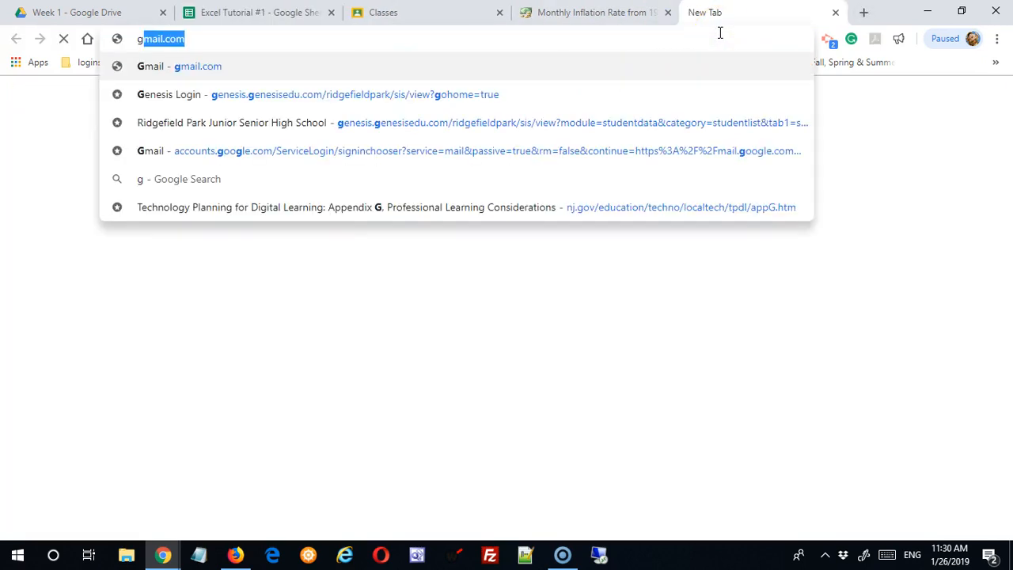
key(Return)
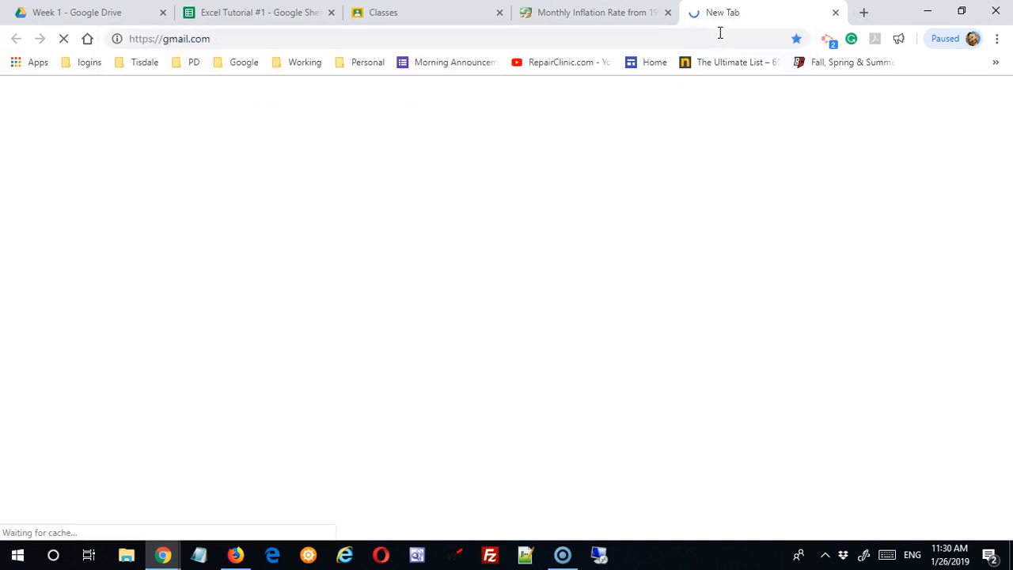
click(720, 33)
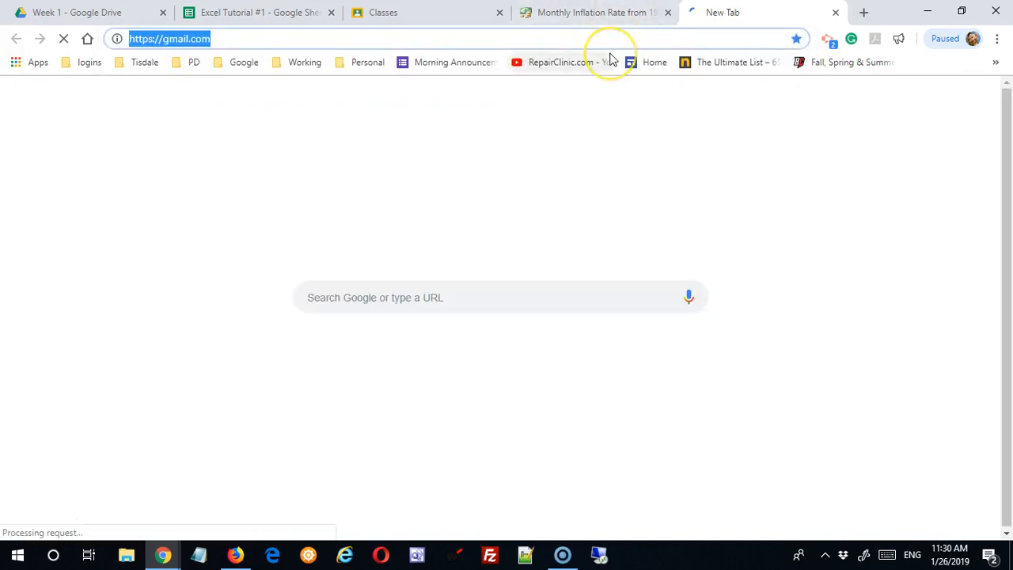
text(google.com)
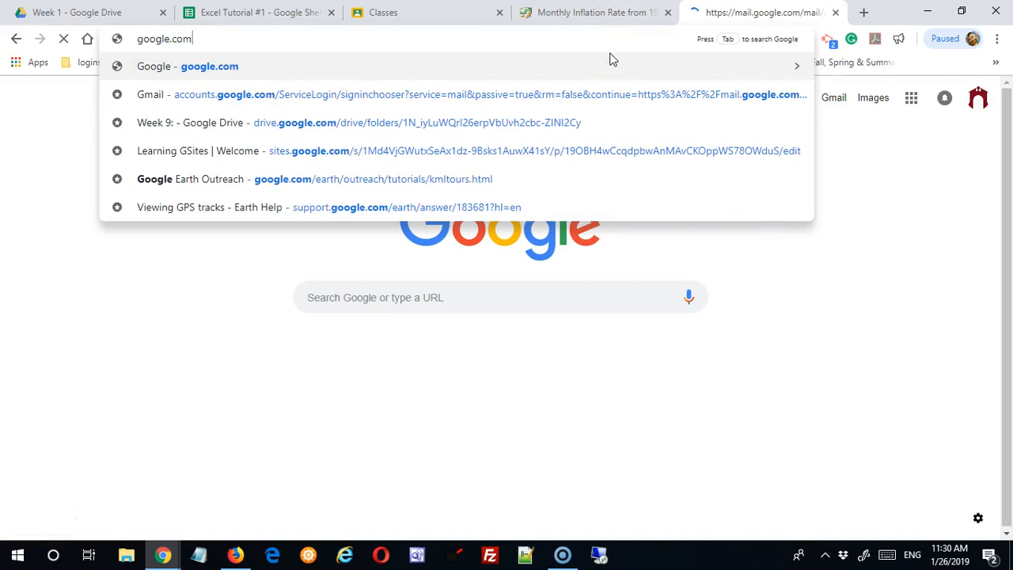
key(Return)
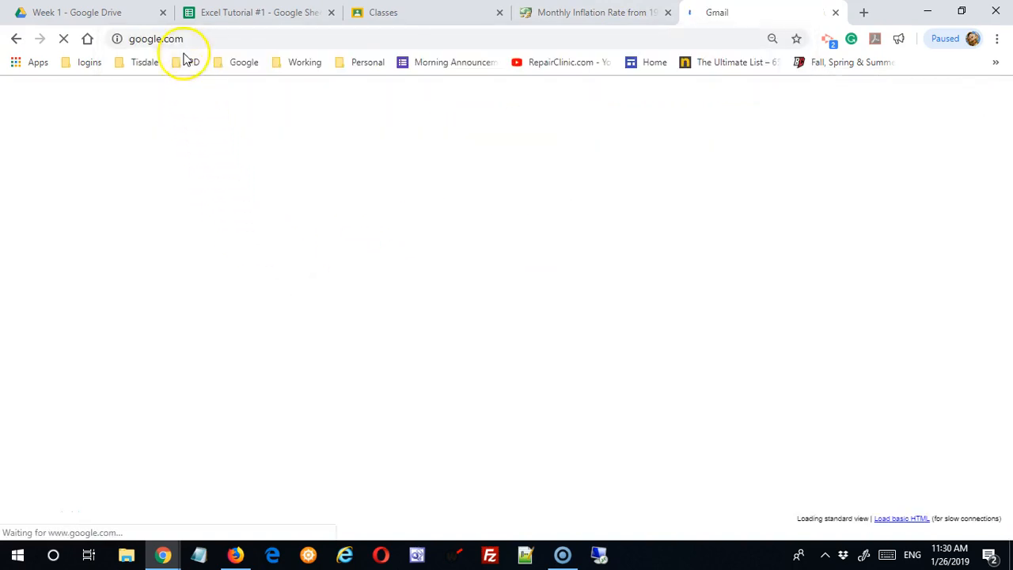
click(178, 40)
right_click(178, 39)
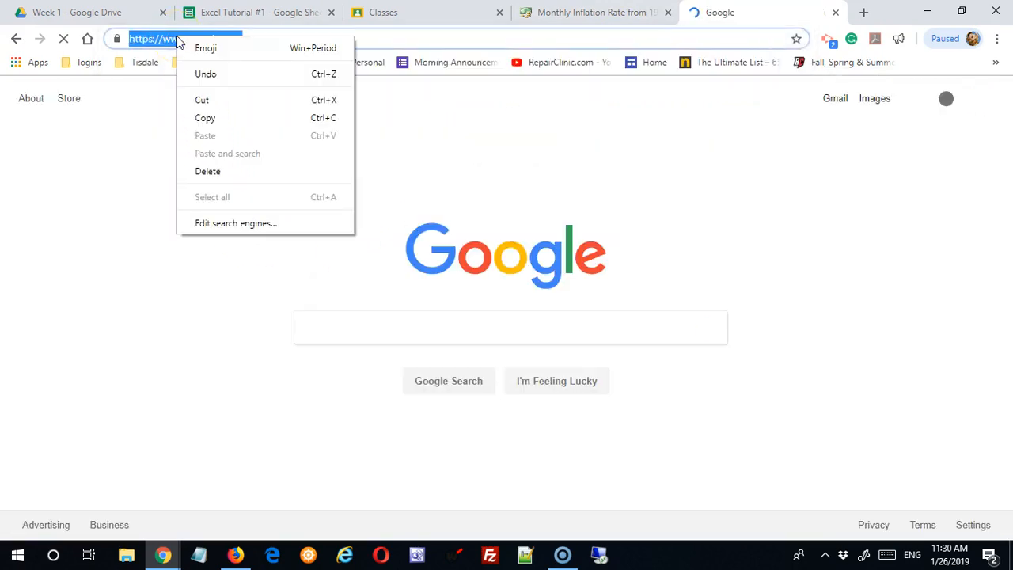
click(242, 118)
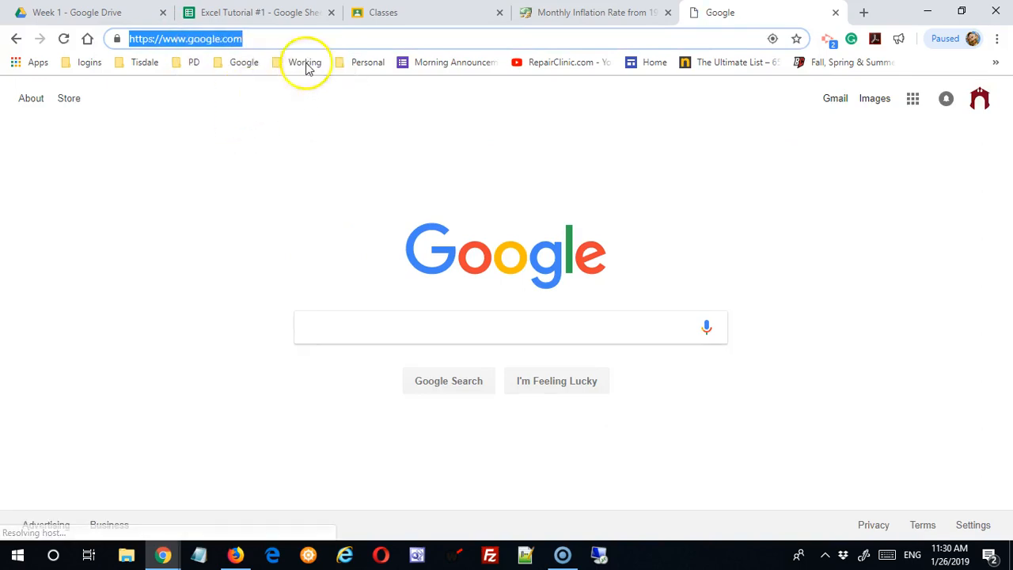
click(281, 12)
key(Return)
click(542, 288)
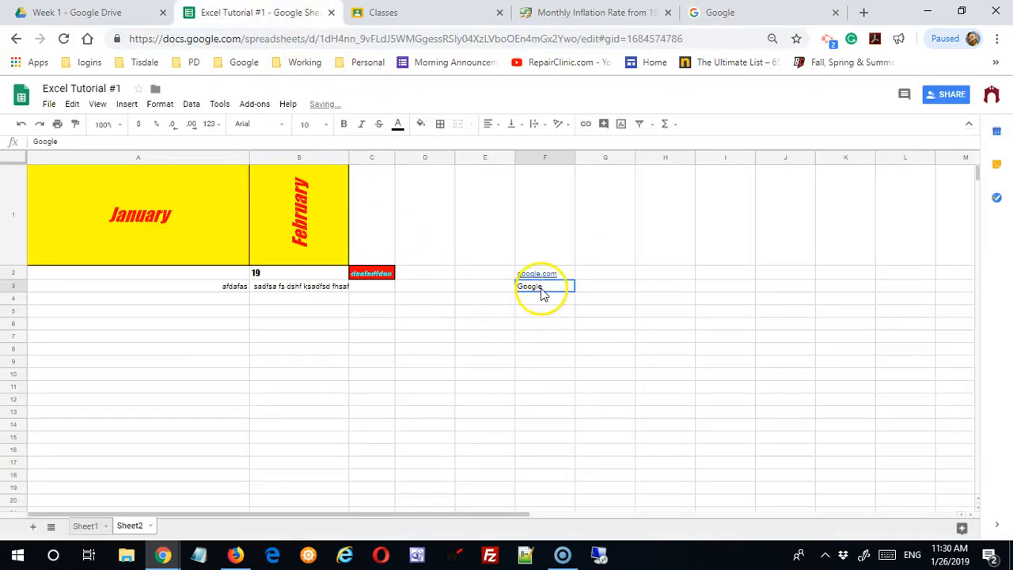
click(586, 123)
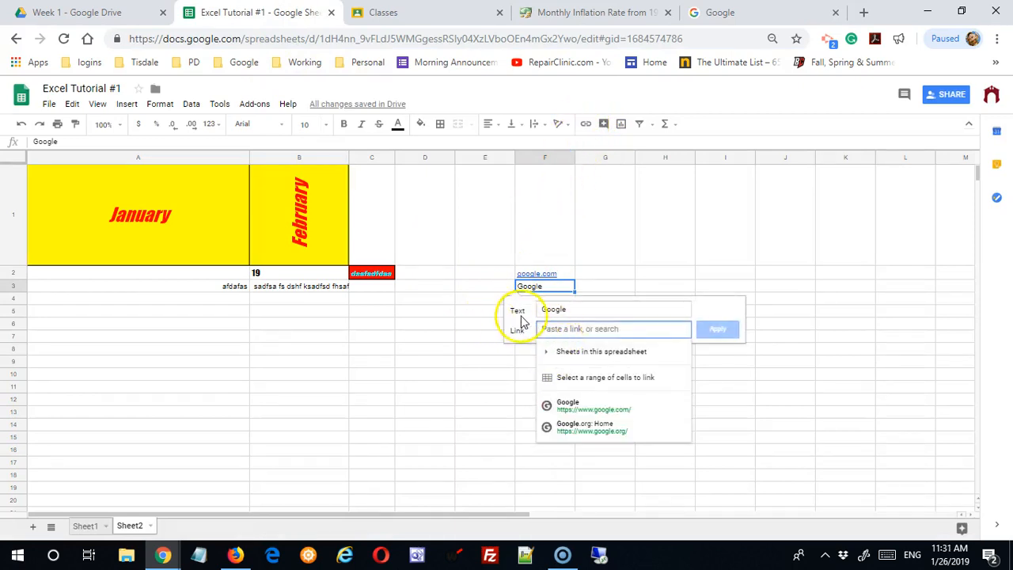
key(ctrl+v)
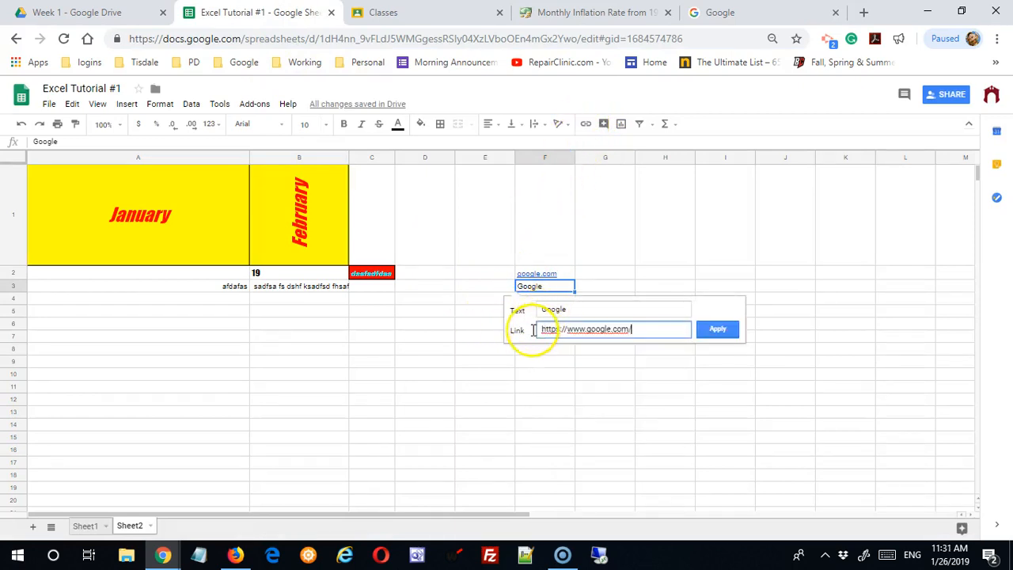
click(709, 336)
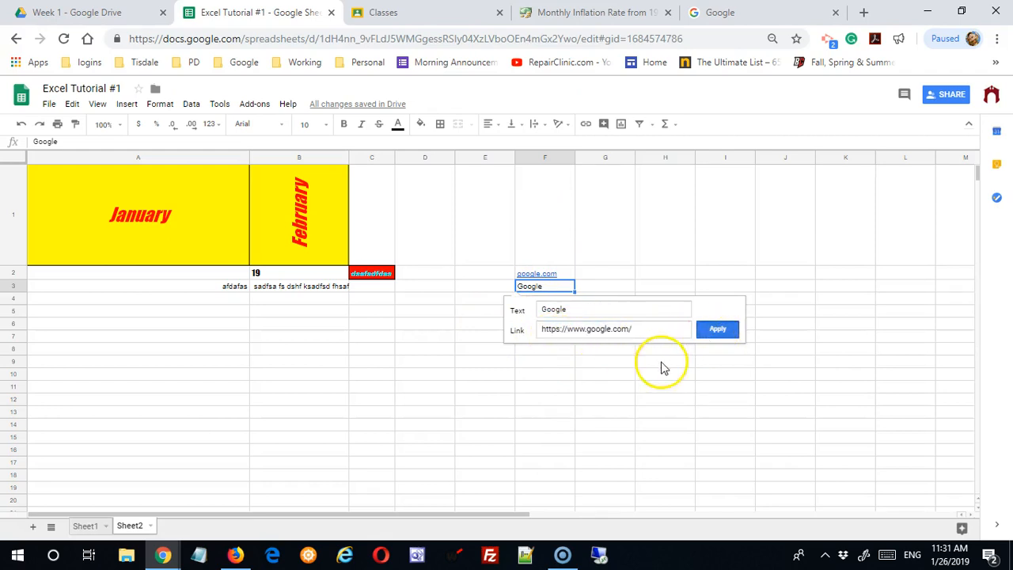
click(616, 363)
click(528, 289)
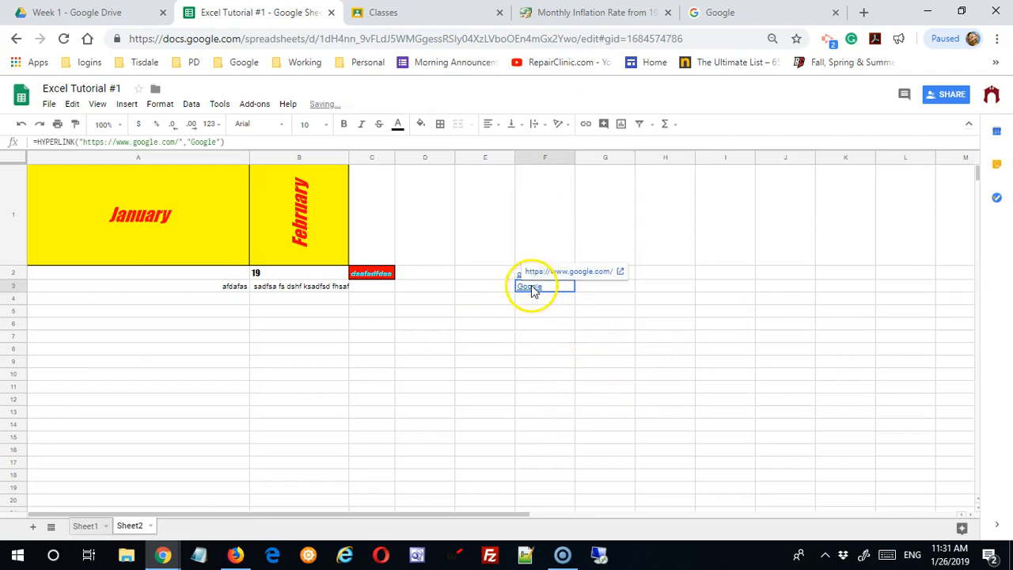
Test the Google link in cell F3 by opening it, and close the page it opens.
mouse_move(536, 294)
click(542, 274)
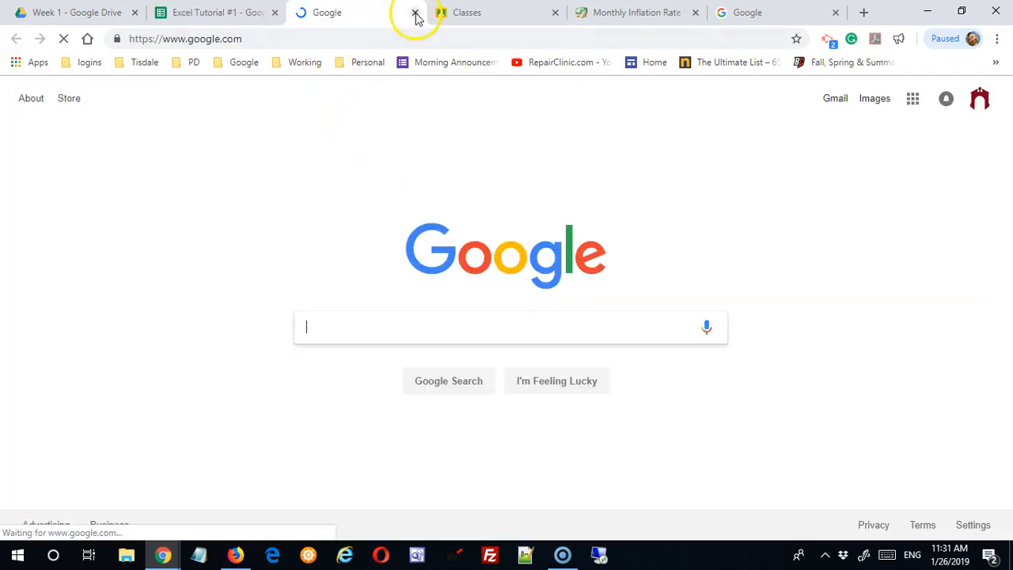
click(415, 14)
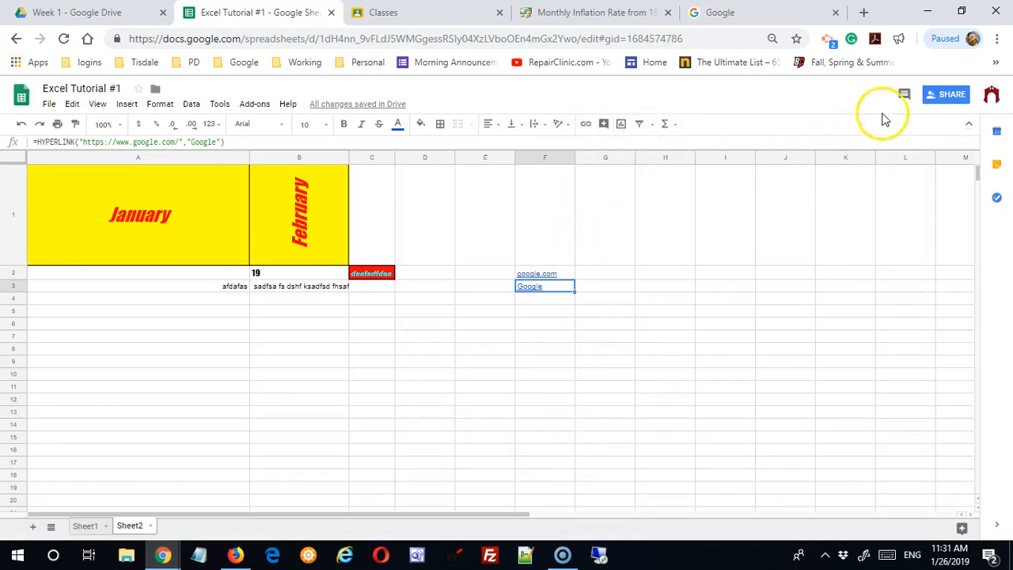
Browse the available spreadsheet functions by category, including the Math and Google functions.
click(639, 124)
click(665, 124)
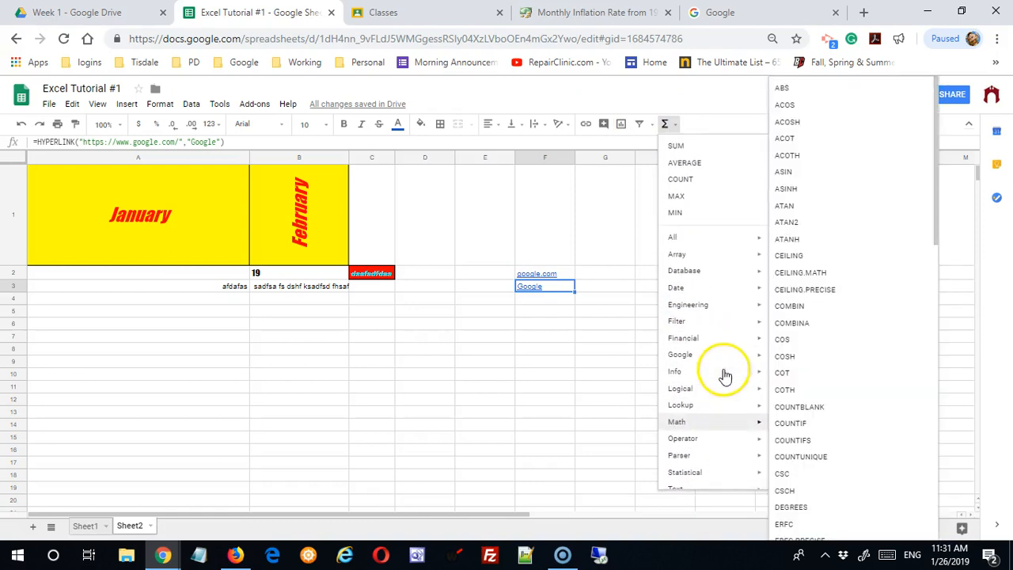
mouse_move(720, 372)
scroll(724, 374, down, 1)
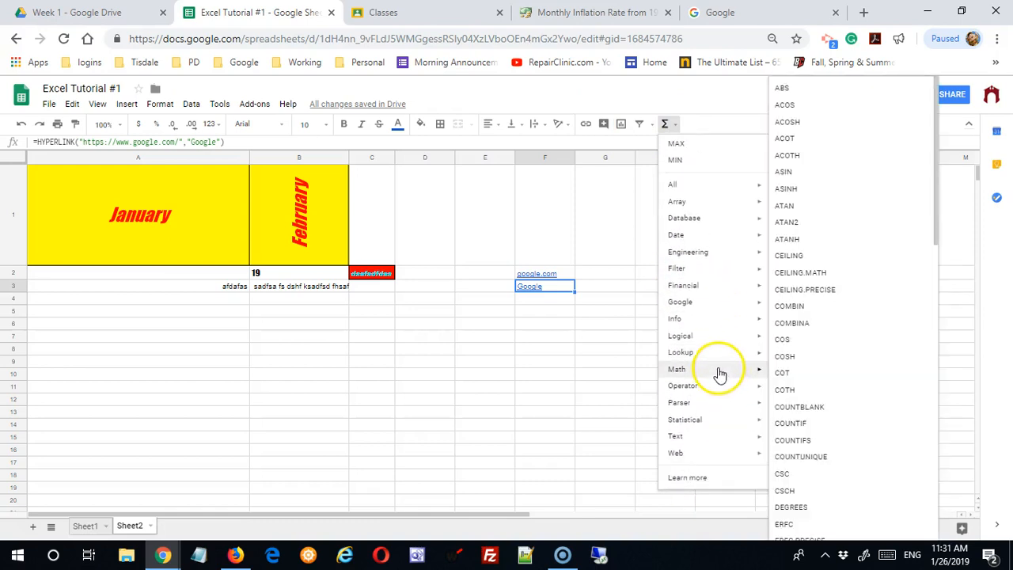
scroll(811, 396, down, 3)
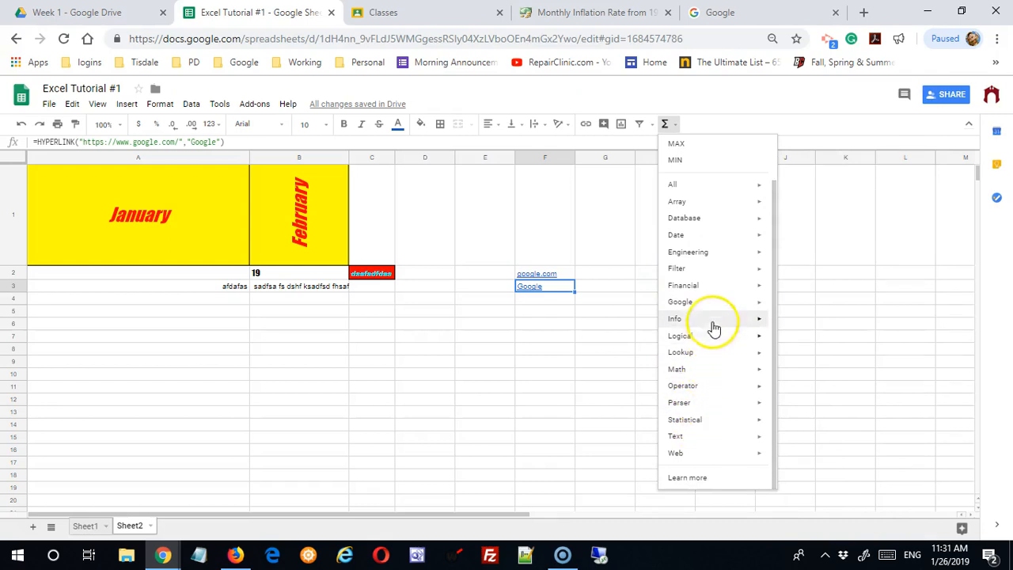
mouse_move(724, 304)
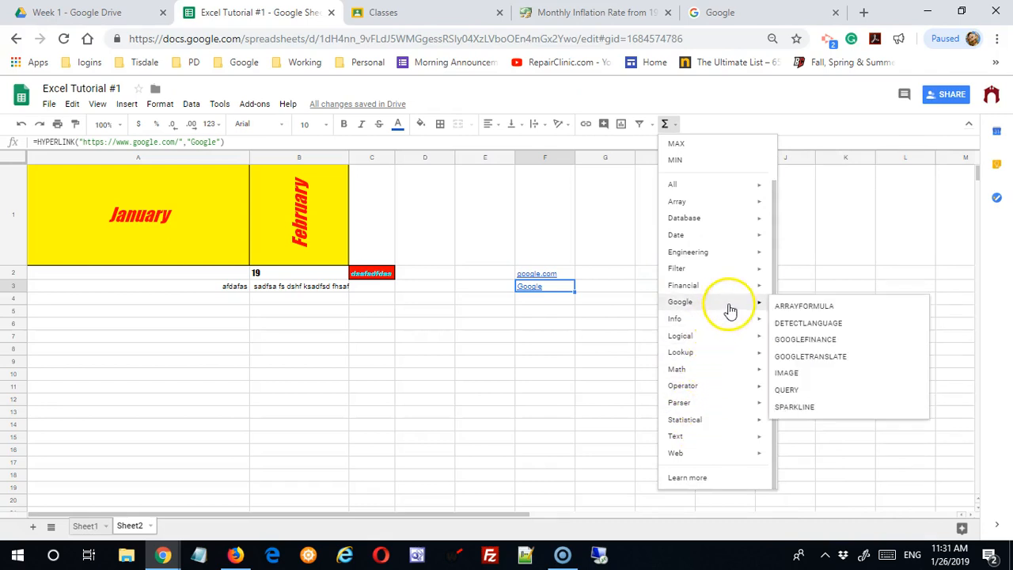
click(526, 449)
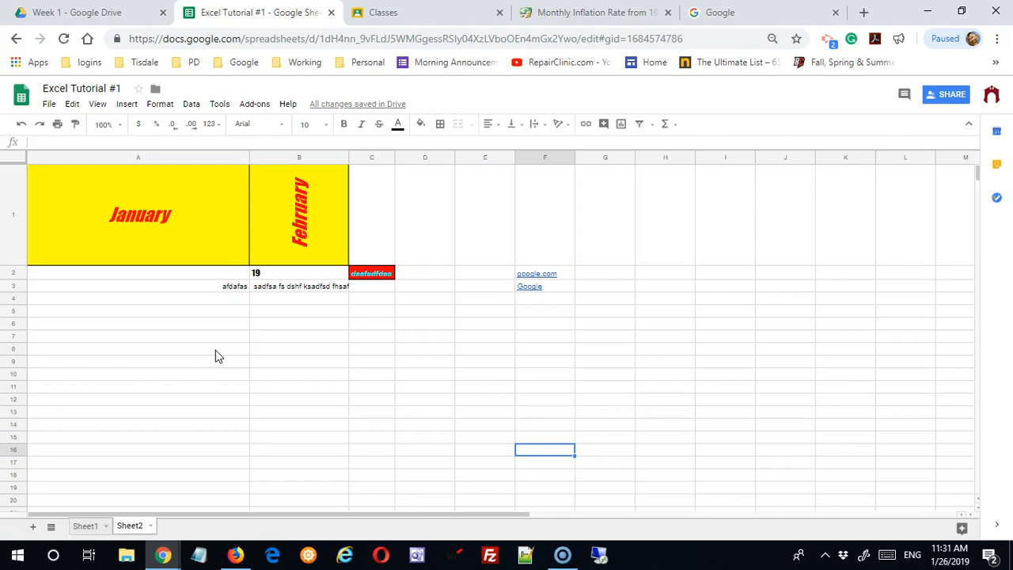
click(365, 345)
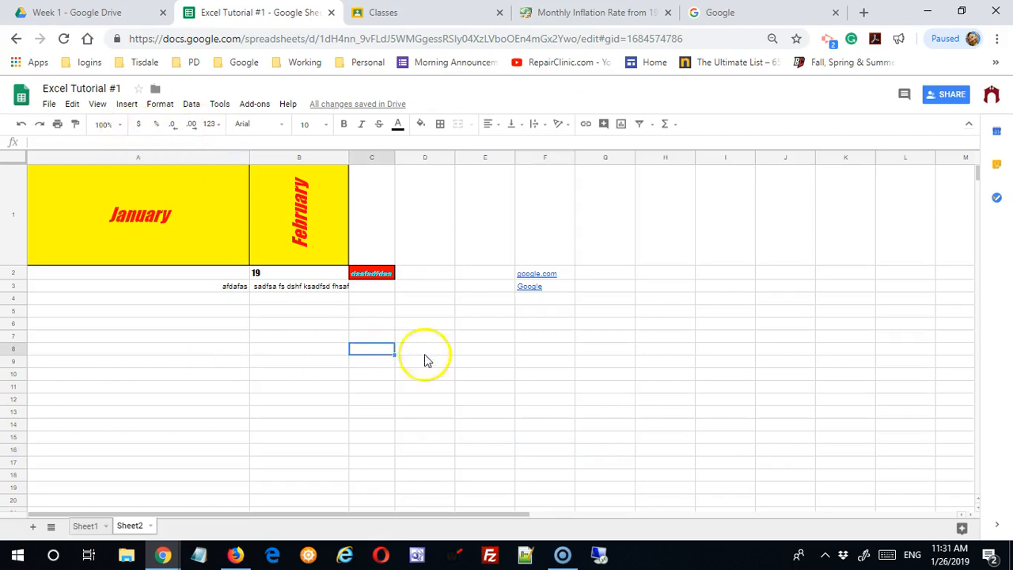
Clear the contents of cells F1 to F8, including both links.
drag(531, 264, 534, 355)
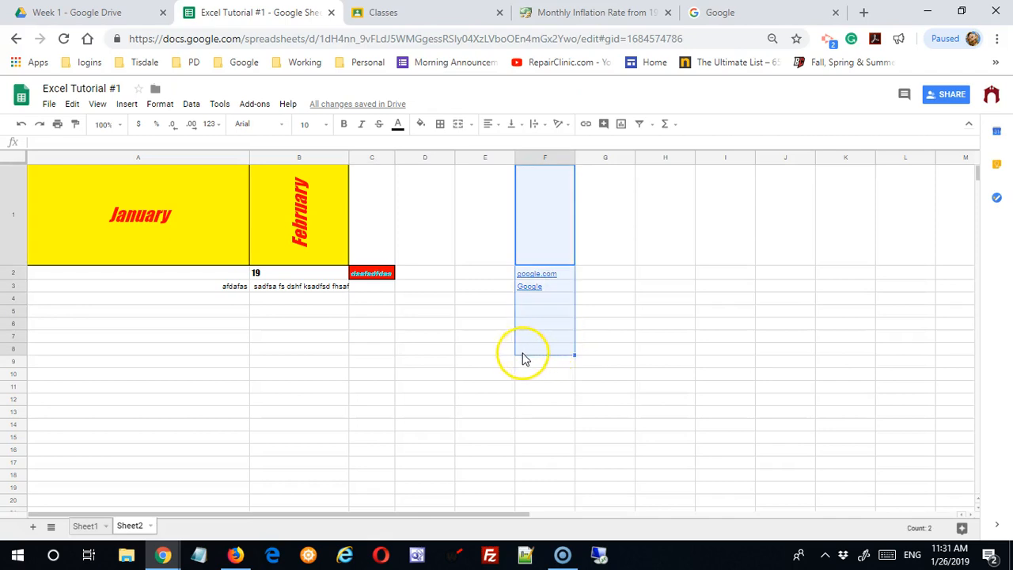
key(Delete)
click(372, 335)
Enter 19 in cell A5 and format it as currency.
click(174, 316)
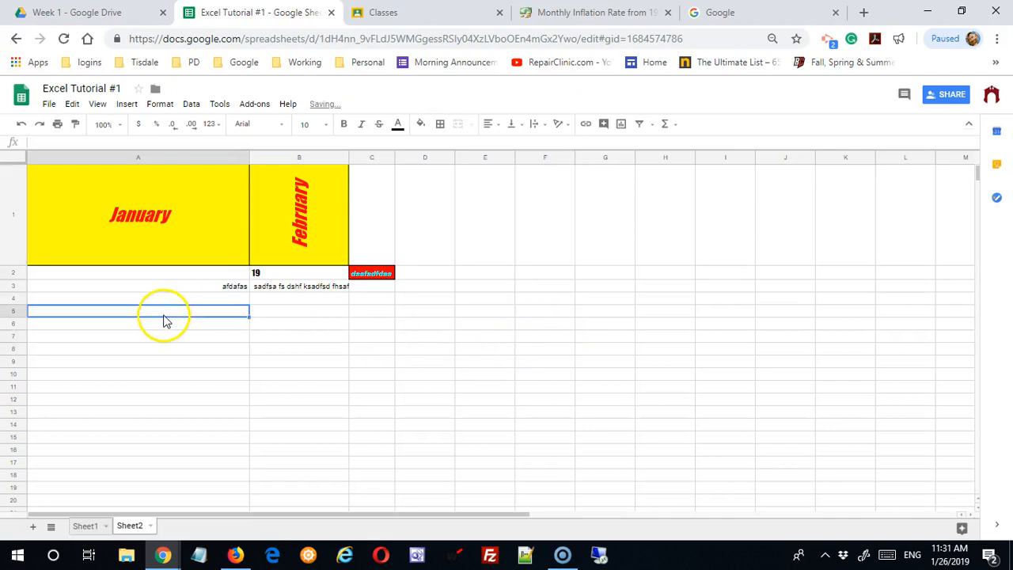
text(10)
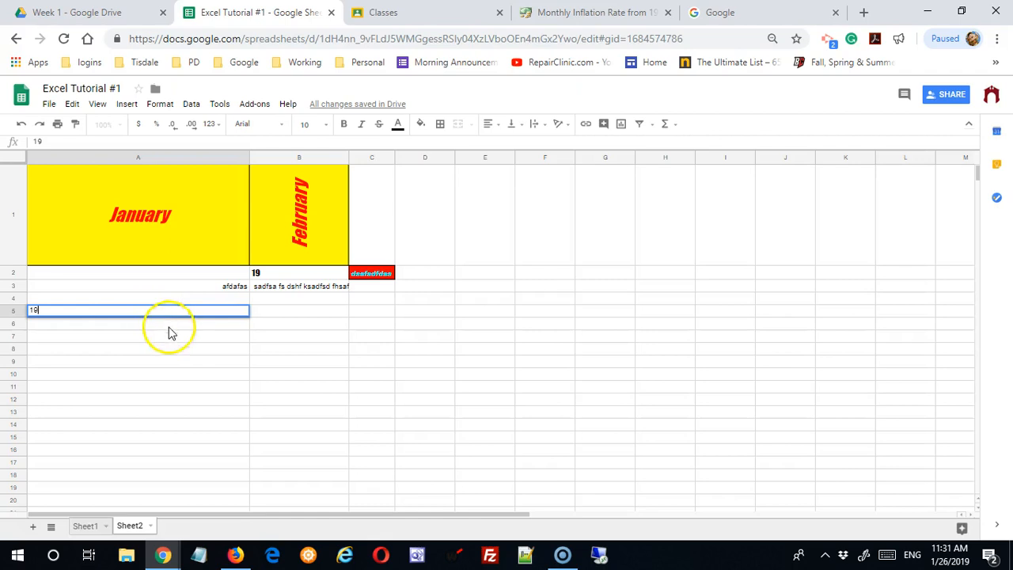
click(185, 346)
click(235, 314)
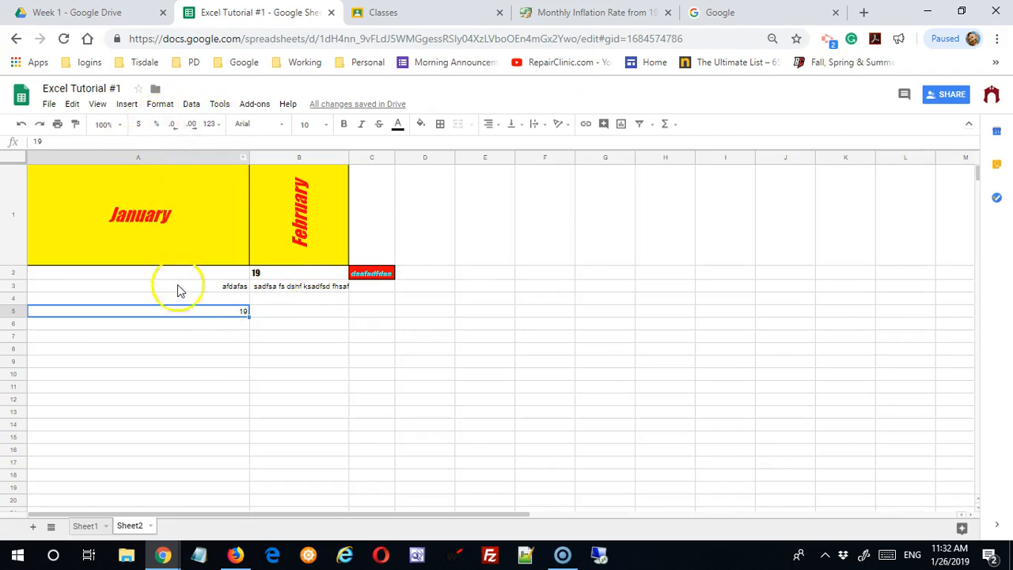
click(138, 125)
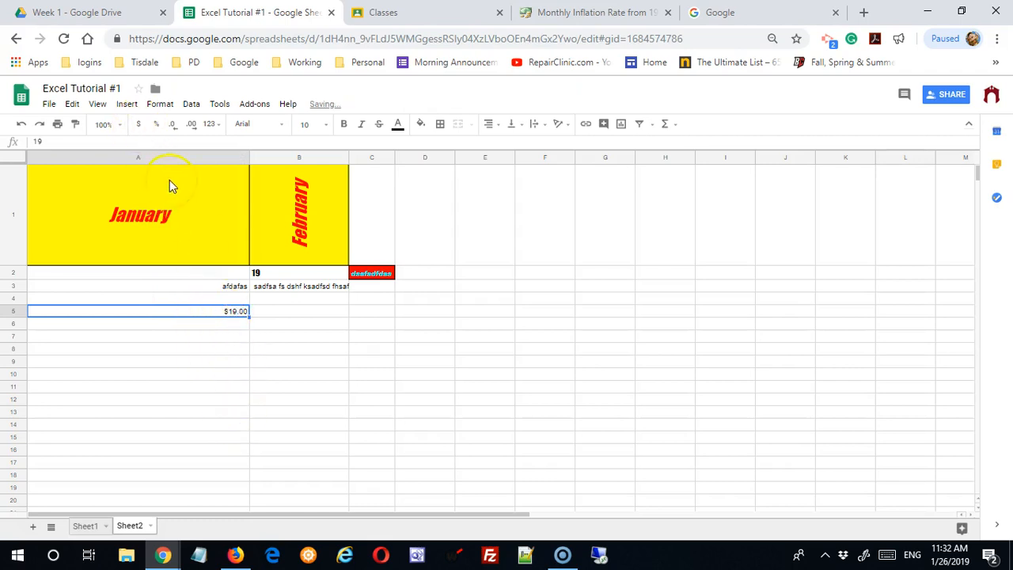
click(140, 125)
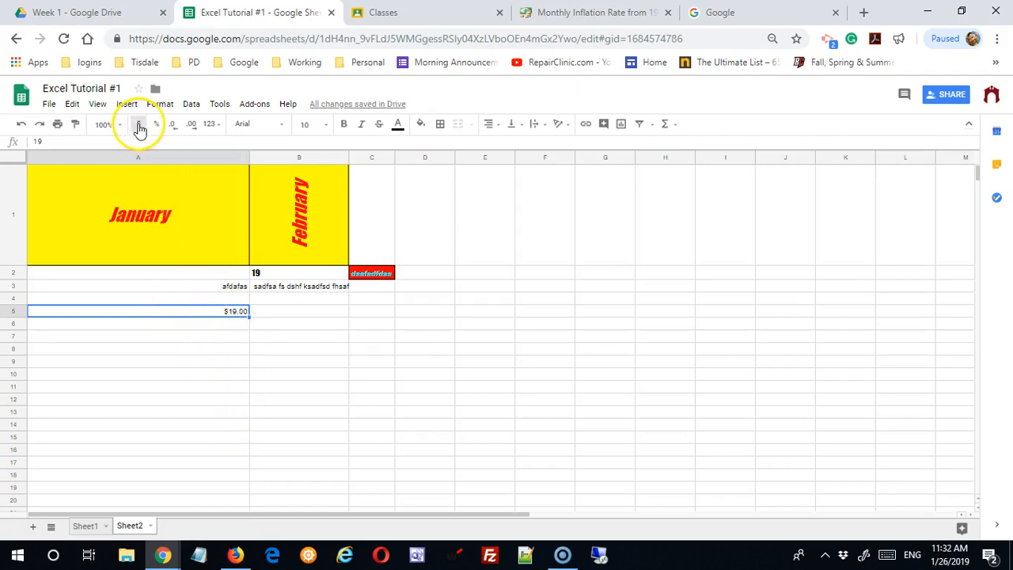
Reset the number format of cell A5 to Automatic and format the cell as a percent.
click(211, 124)
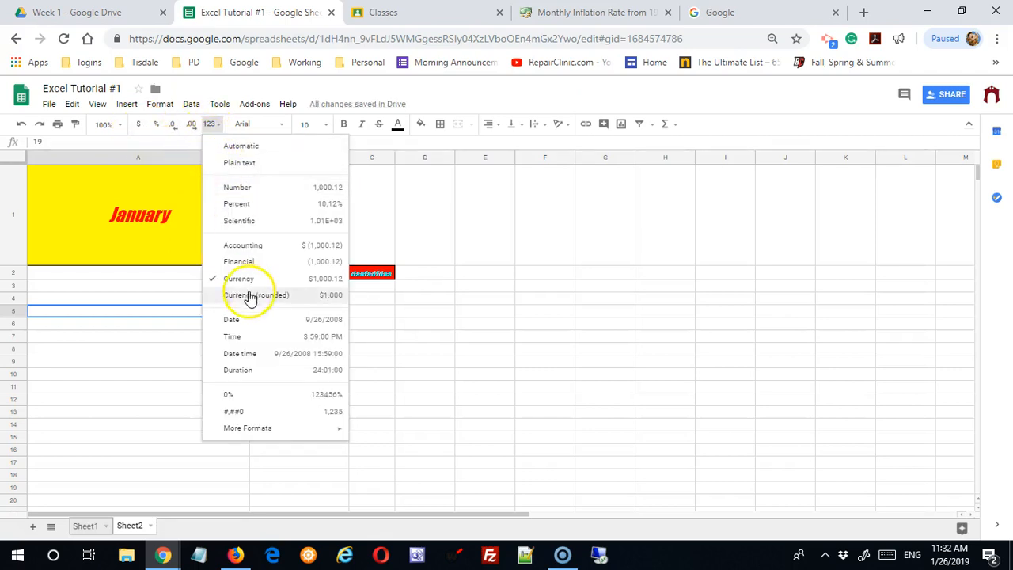
click(247, 147)
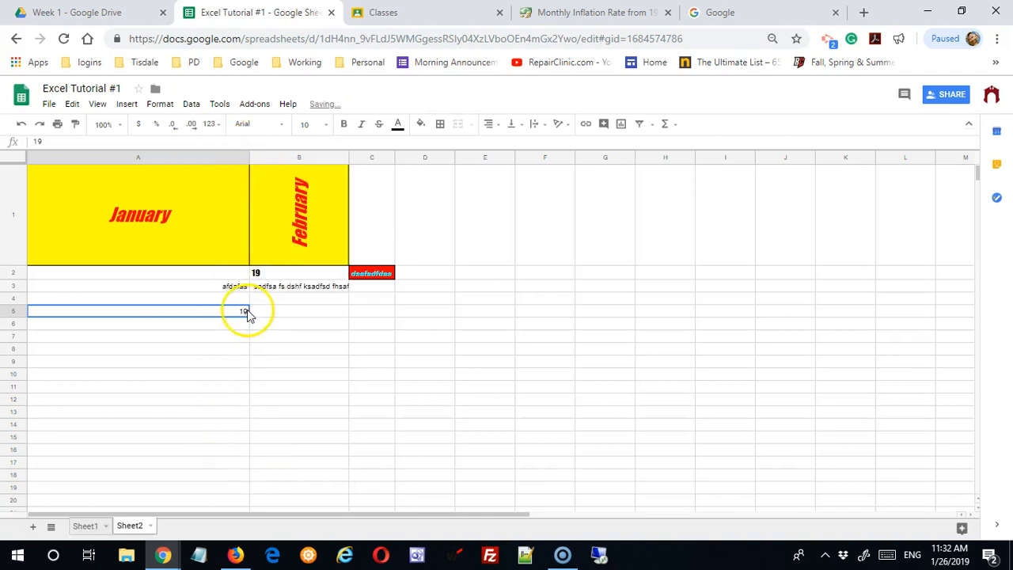
click(157, 125)
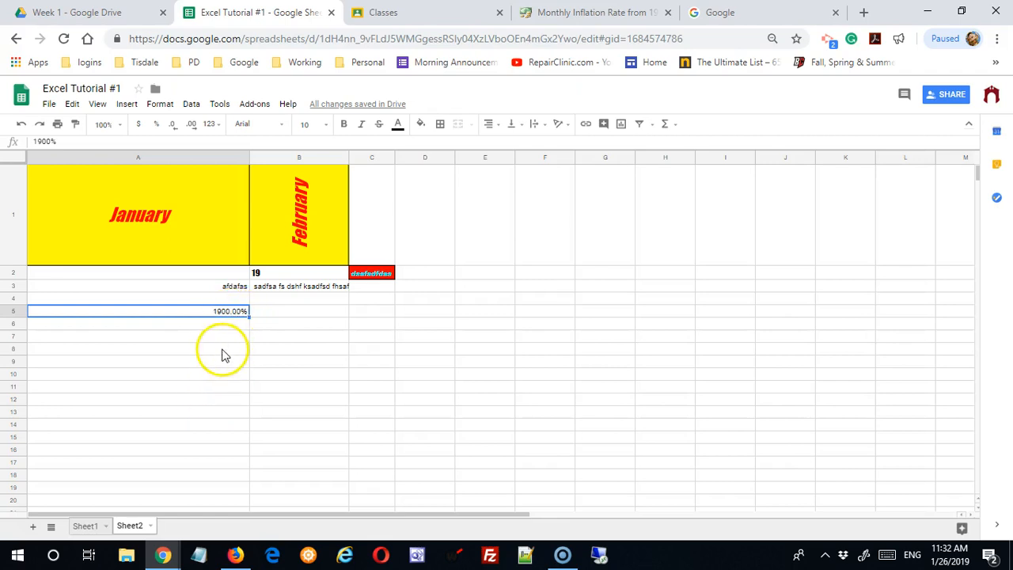
Enter .19 in cell A6 and format it as a percent.
click(243, 330)
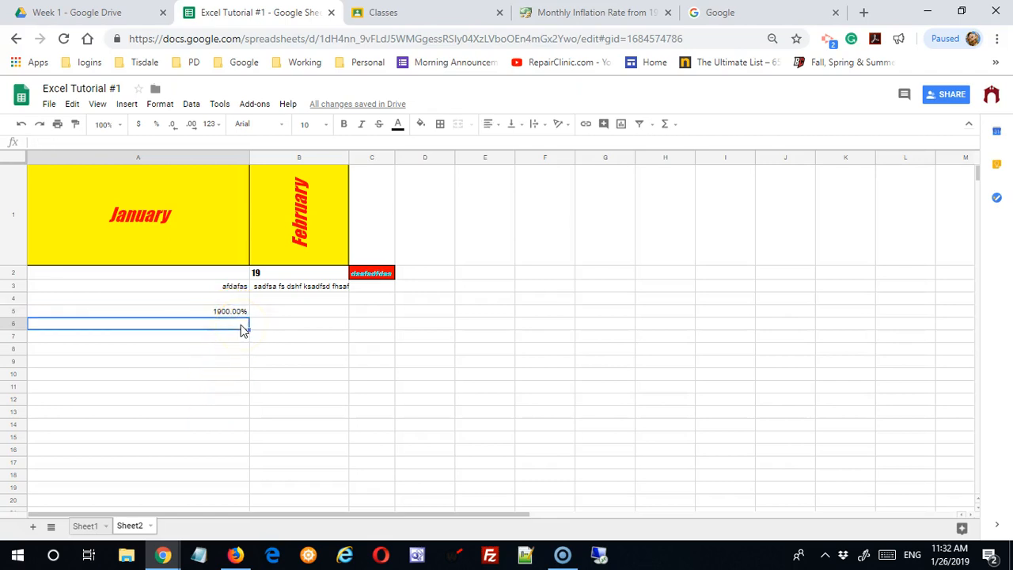
double_click(242, 326)
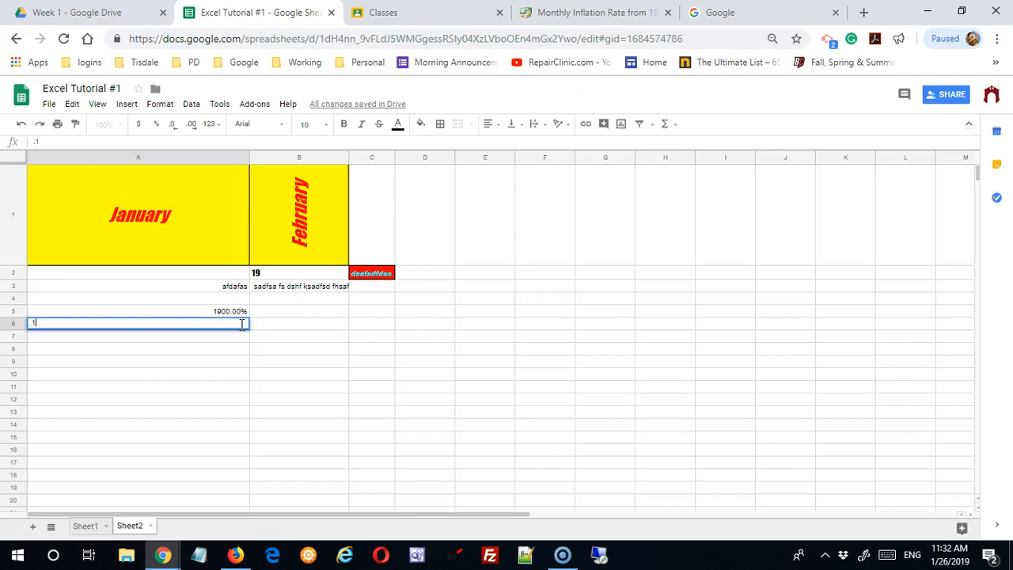
click(192, 423)
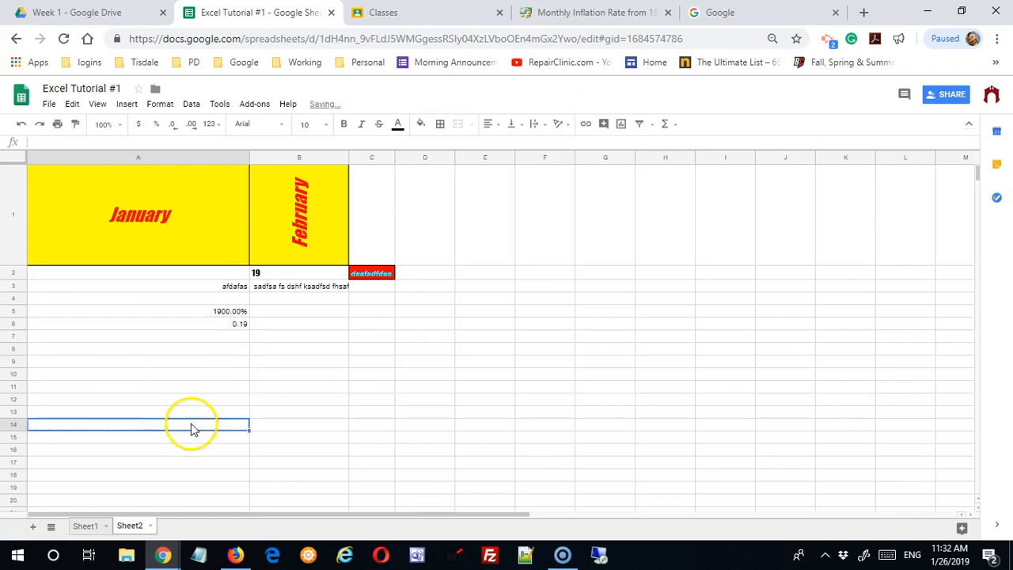
click(239, 329)
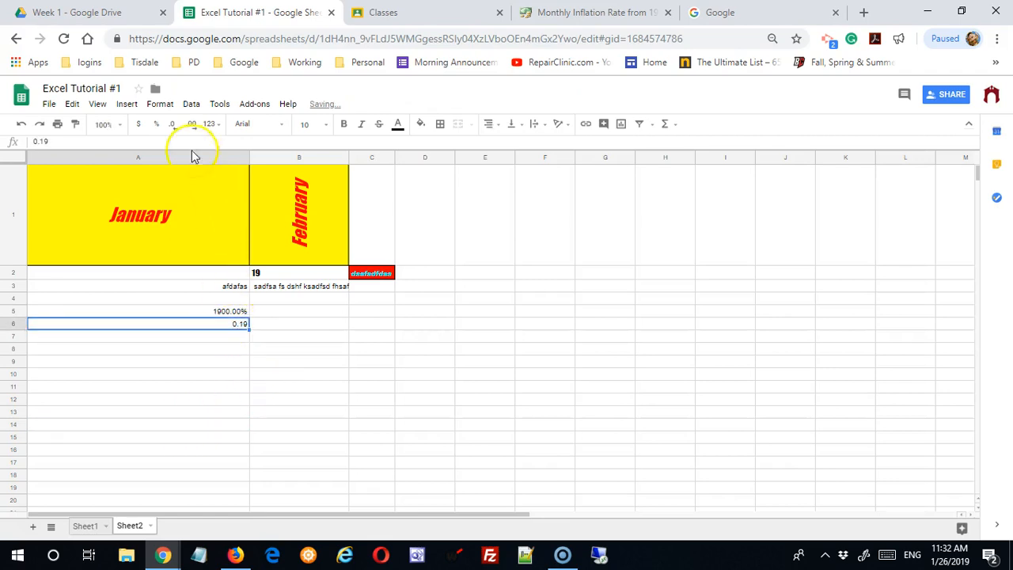
click(156, 123)
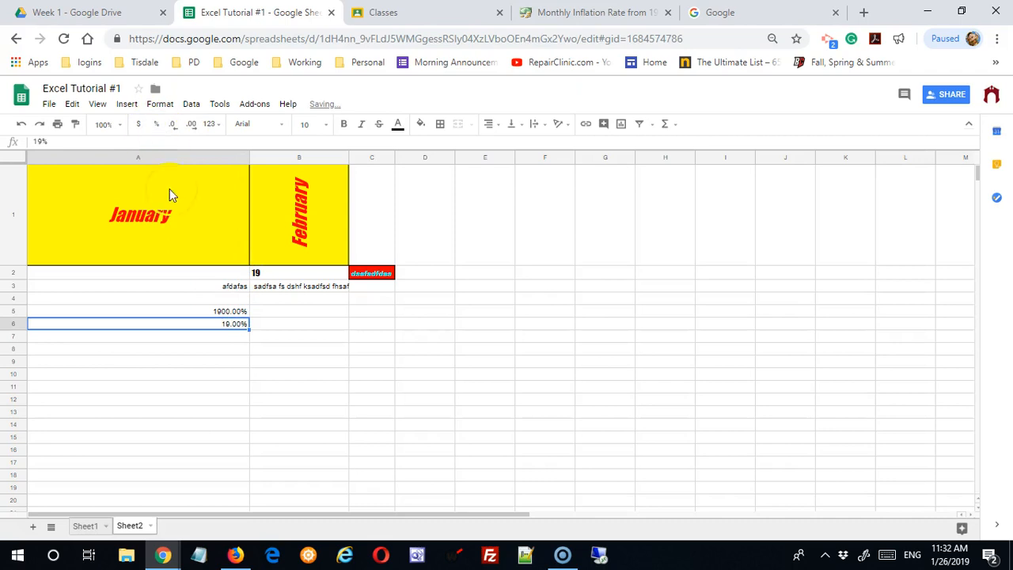
Format the empty cells A7 to A14 as percent and enter 19 percent in cell A7.
click(246, 437)
click(232, 339)
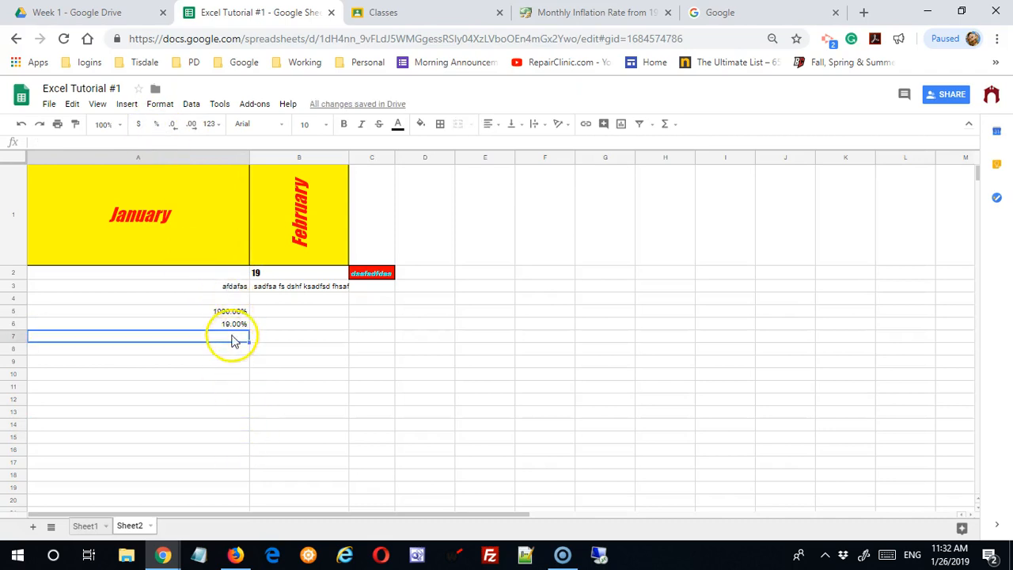
drag(233, 338, 213, 425)
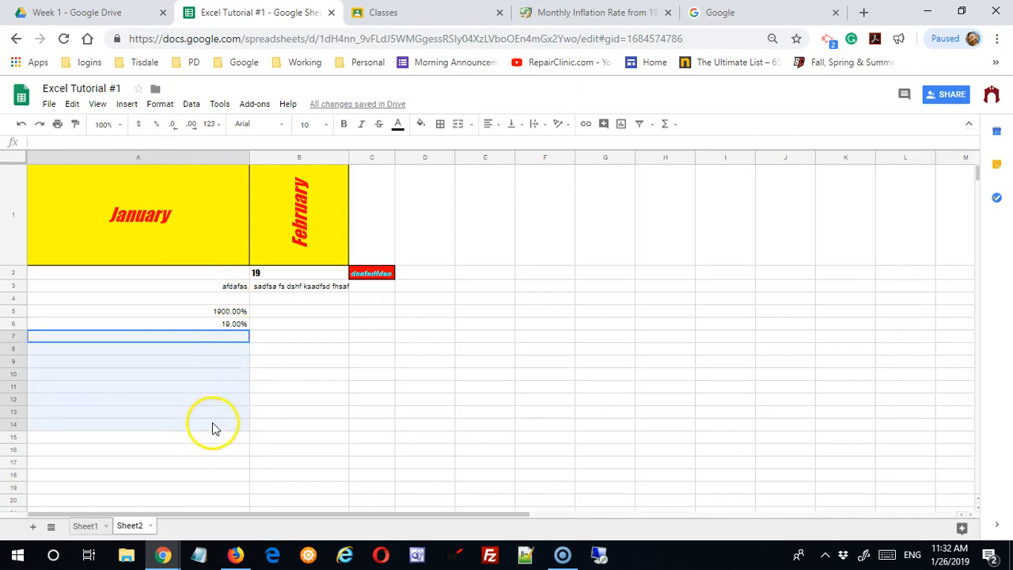
click(158, 125)
click(243, 338)
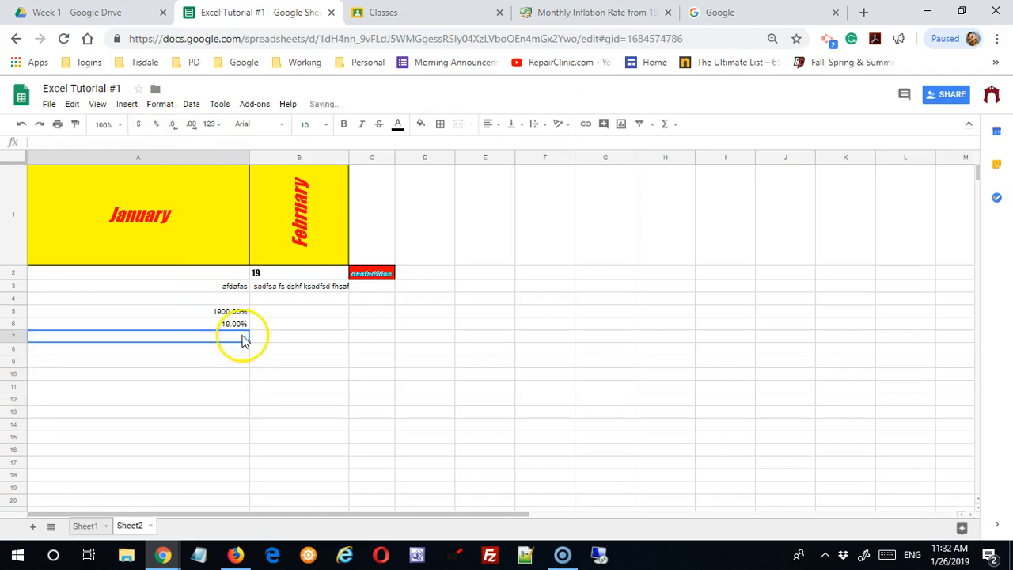
text(19.00)
key(Return)
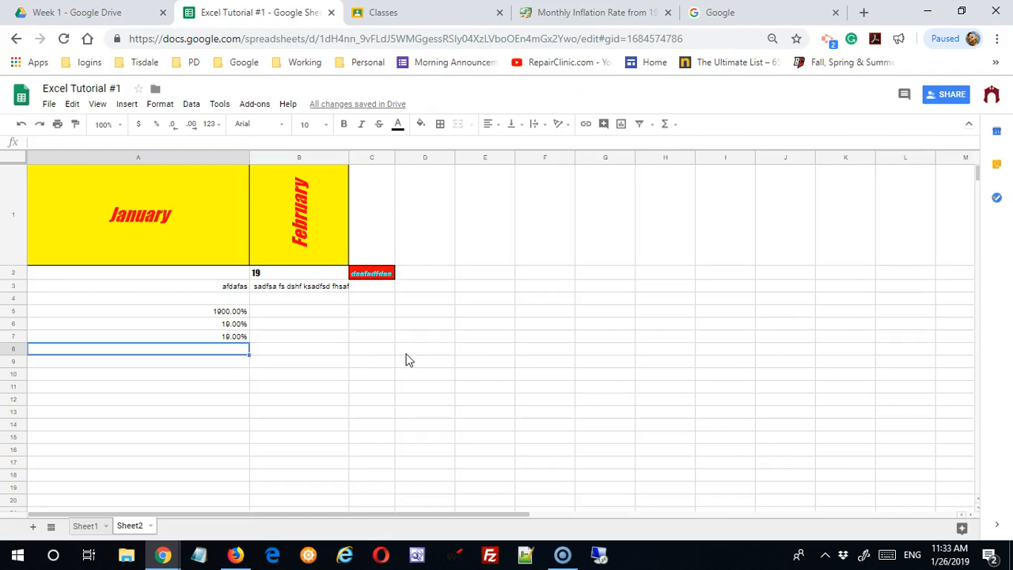
Clear the contents of cells A3 to A7.
drag(236, 286, 239, 341)
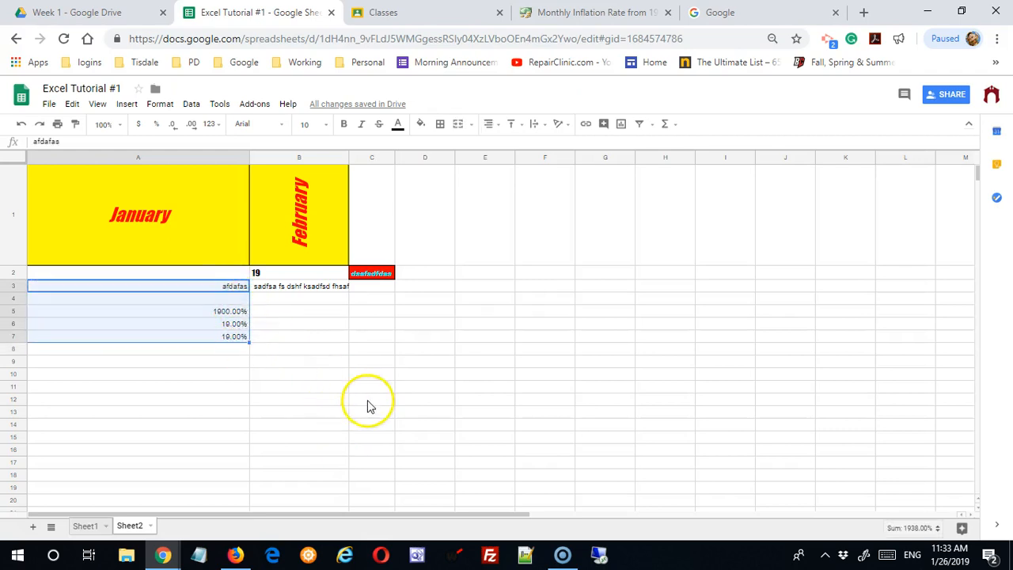
key(Delete)
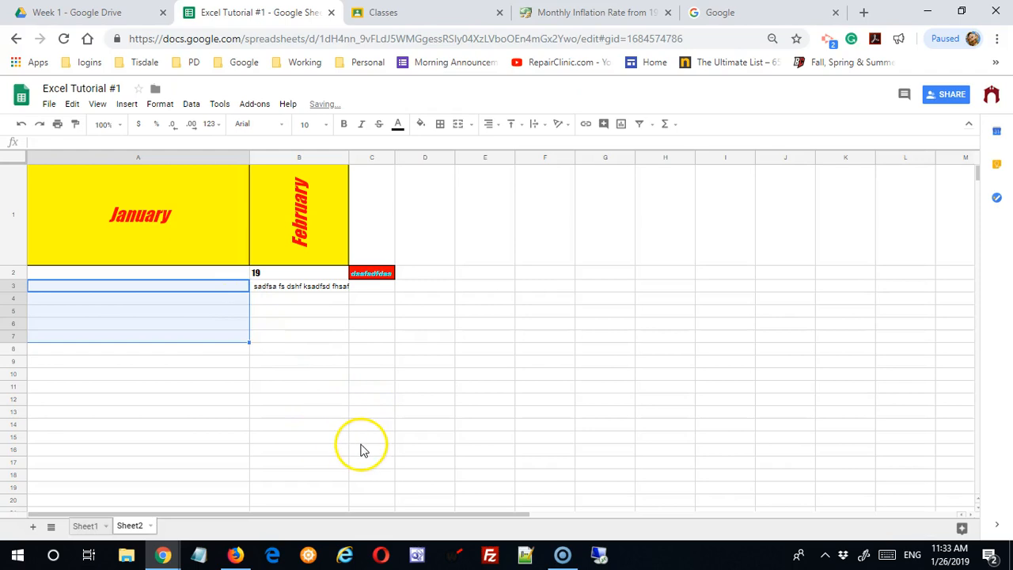
click(352, 425)
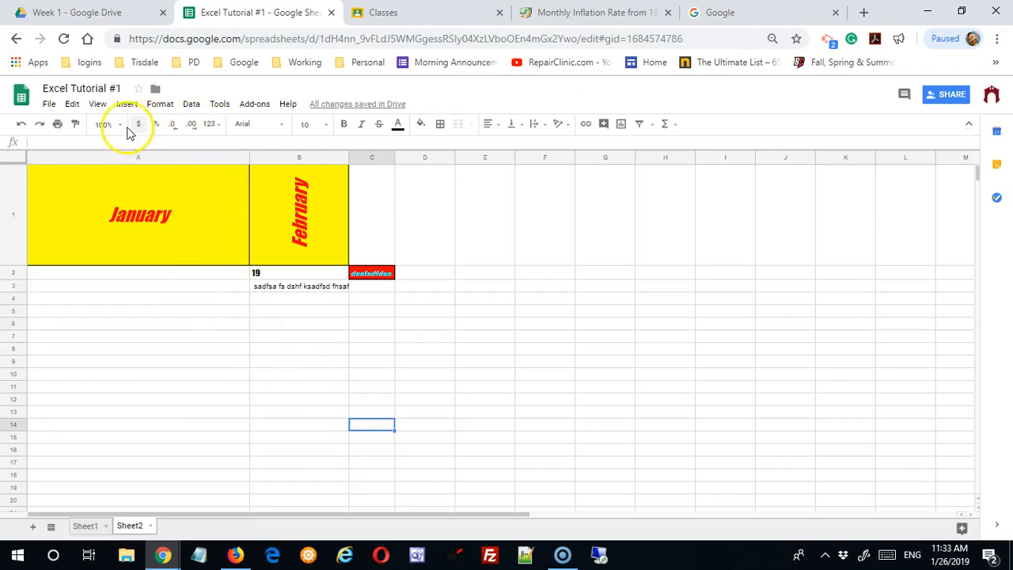
Show the number in cell B2 with three decimal places.
click(261, 273)
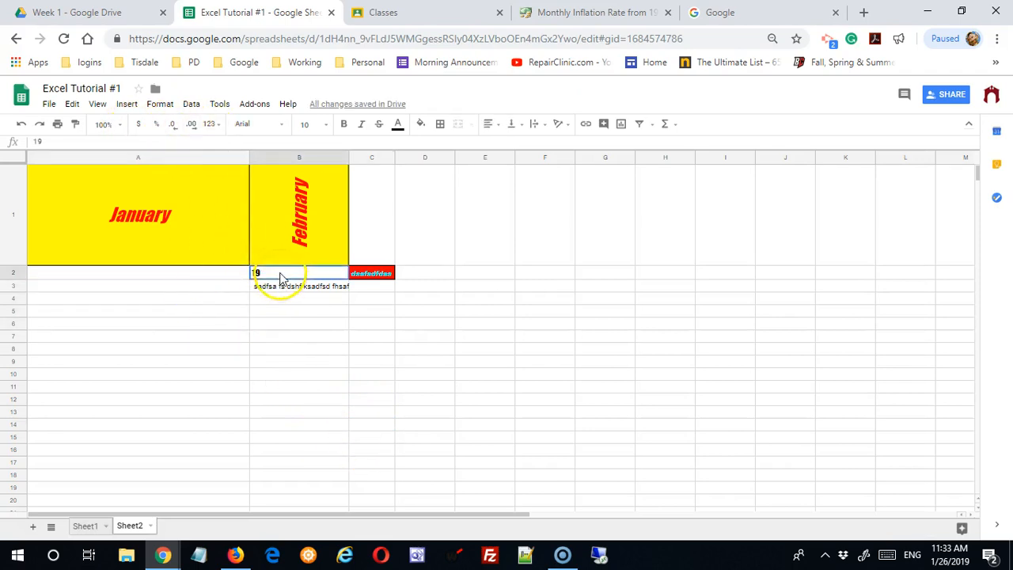
click(196, 129)
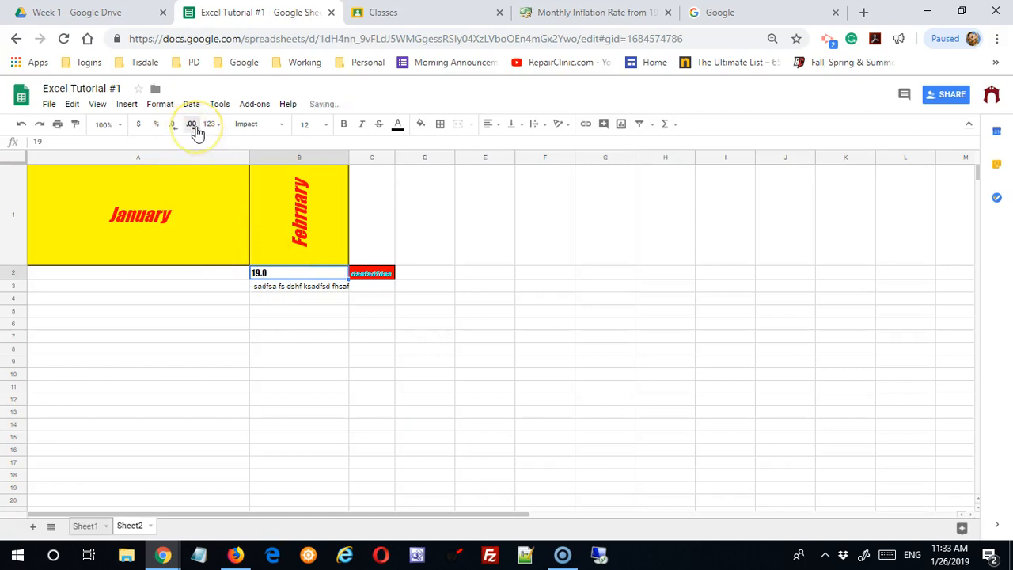
click(177, 135)
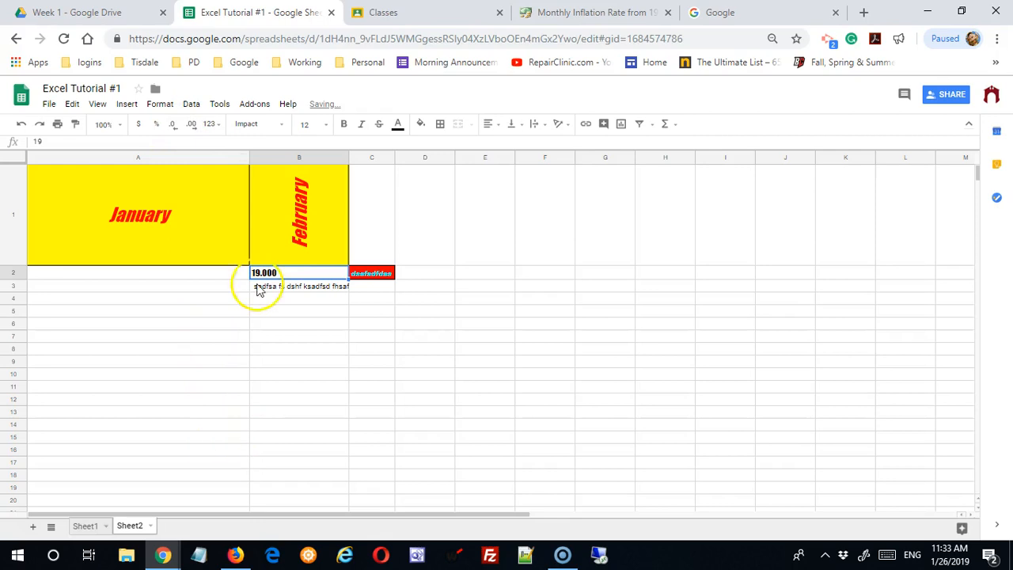
Examine the available number formats, the additional format options and the general cell formatting commands without applying any.
click(221, 125)
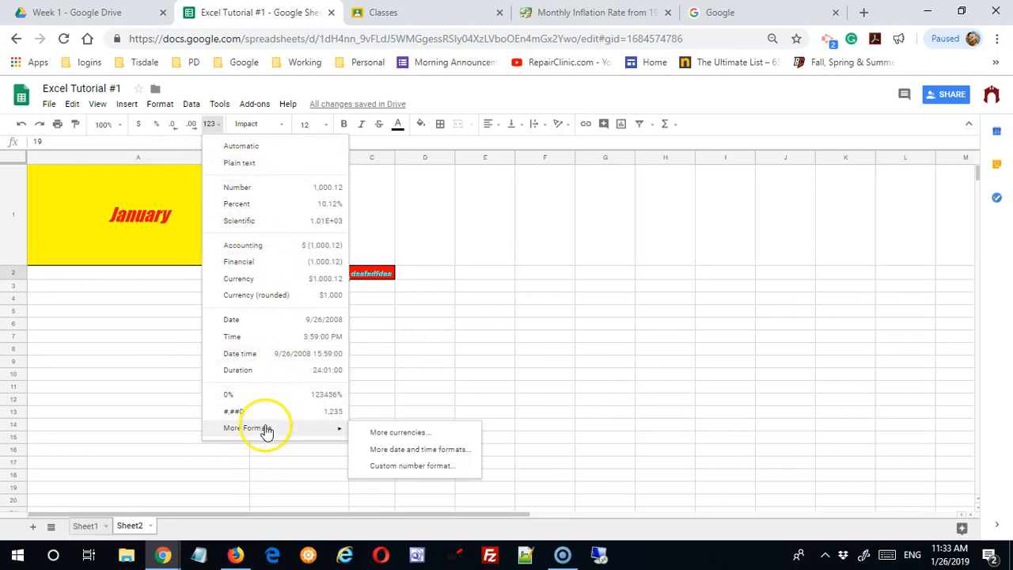
click(540, 241)
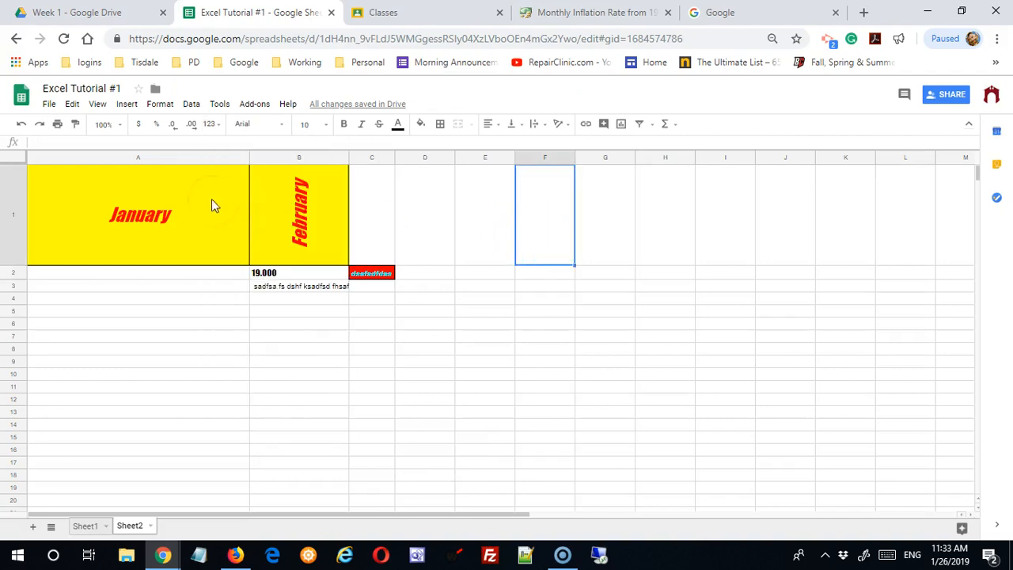
click(158, 104)
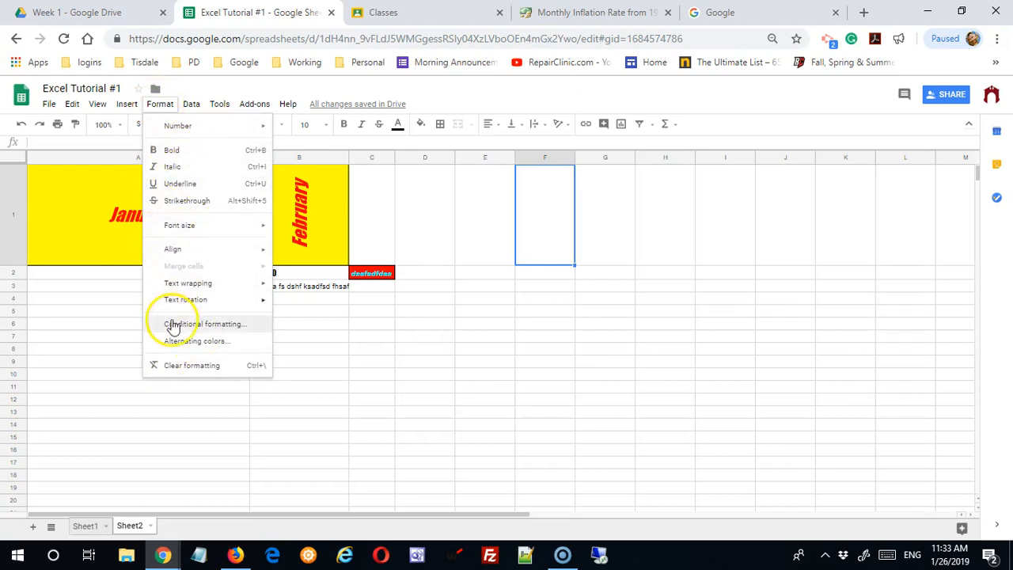
click(339, 437)
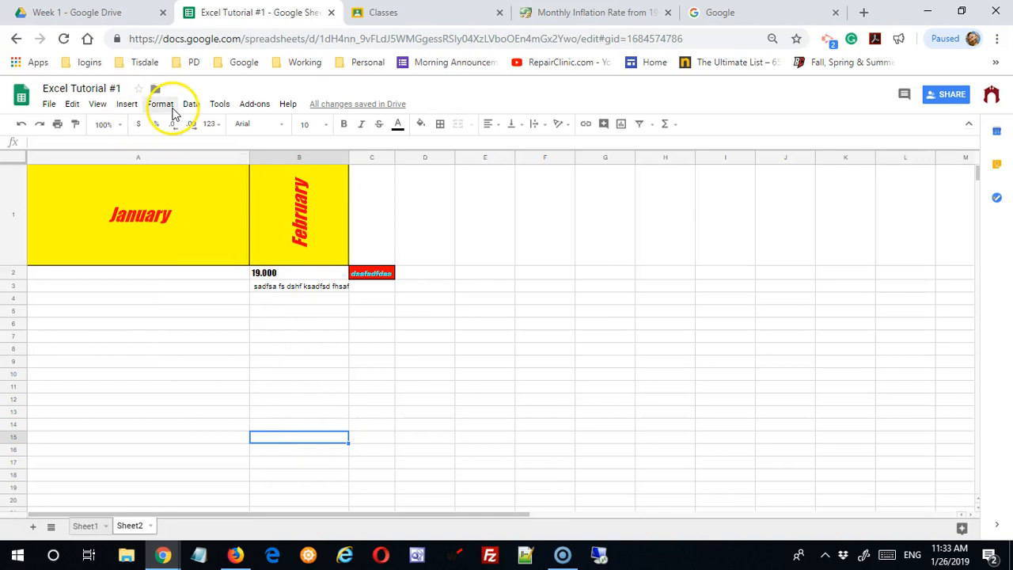
click(210, 124)
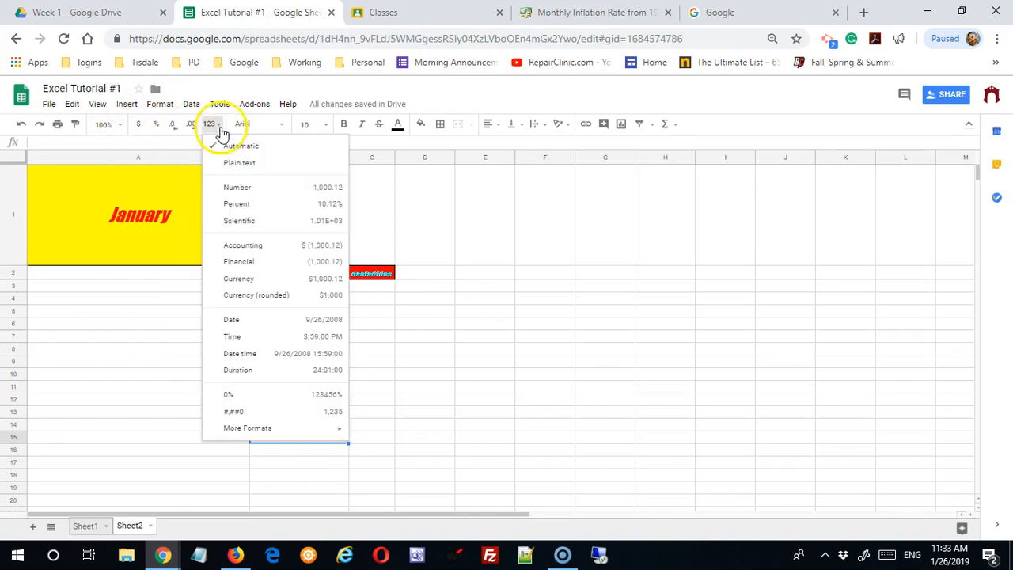
click(440, 419)
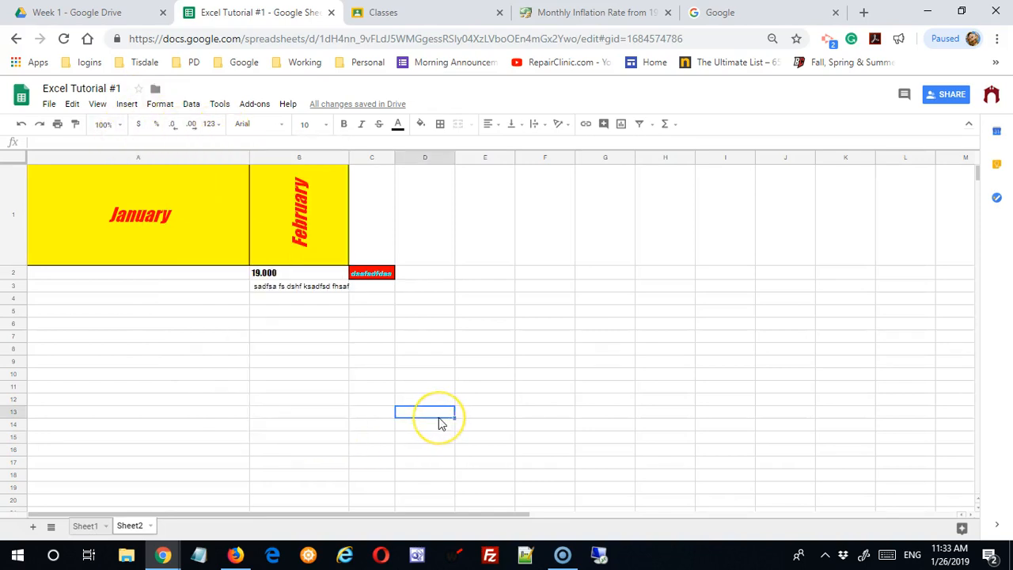